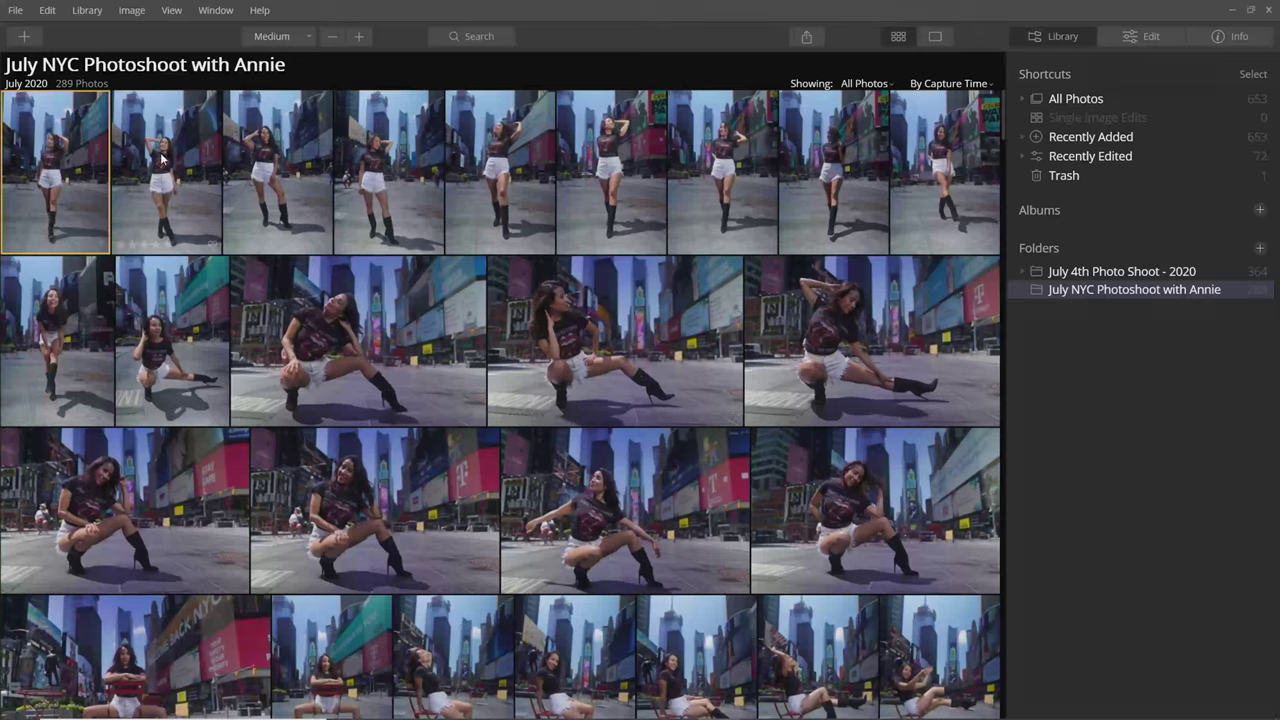
# Step: Go through the folder's photos at full size from the first one and rate DSC00714 to DSC00719 one star each
pyautogui.doubleClick(57, 178)
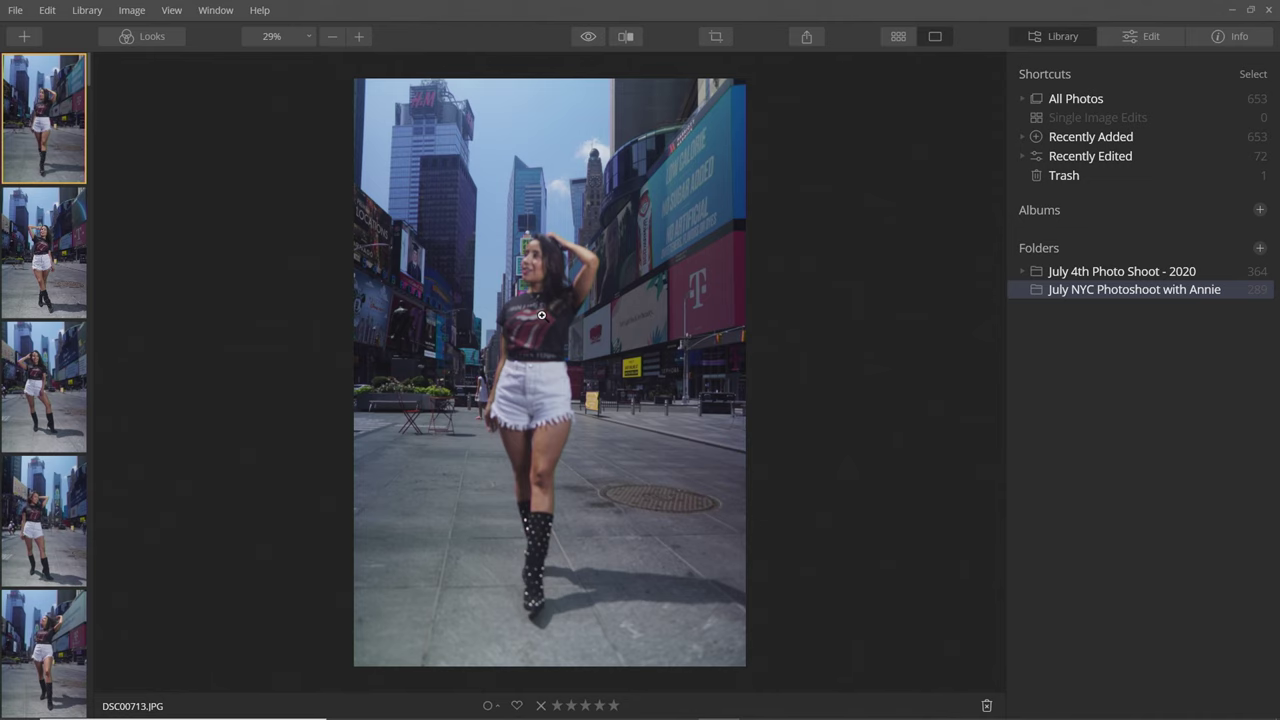
pyautogui.press('Right')
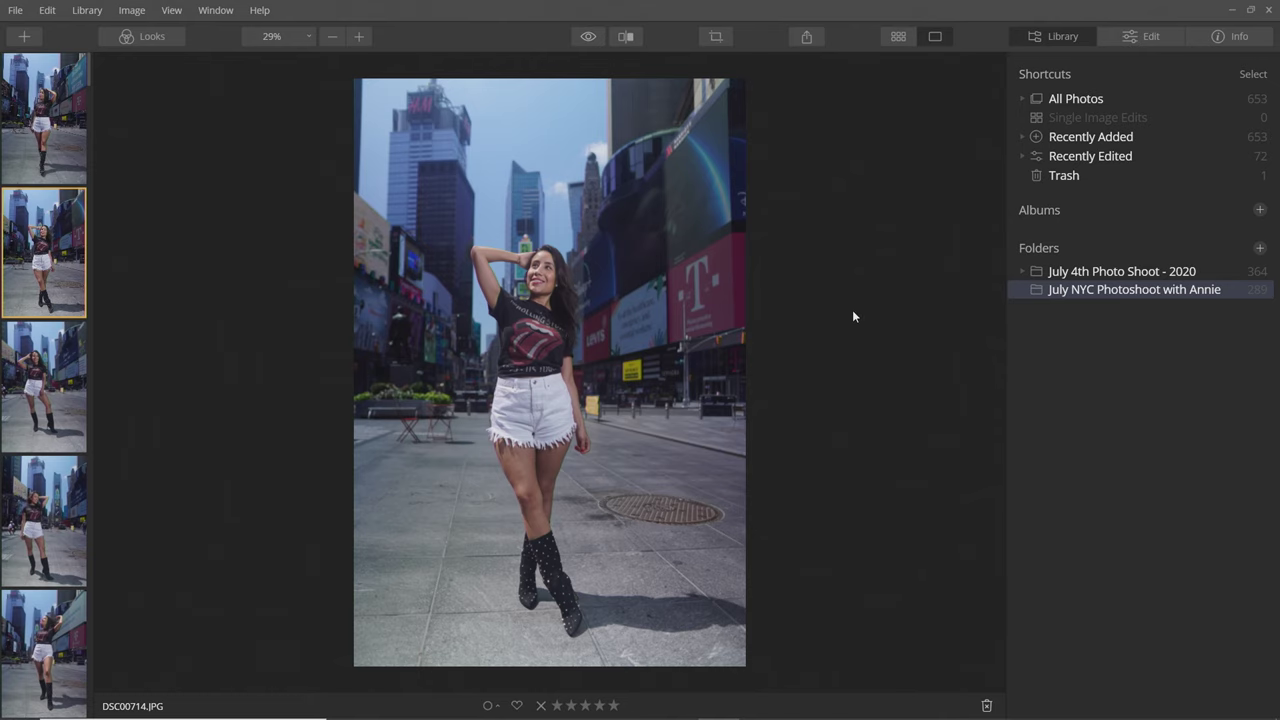
pyautogui.press('1')
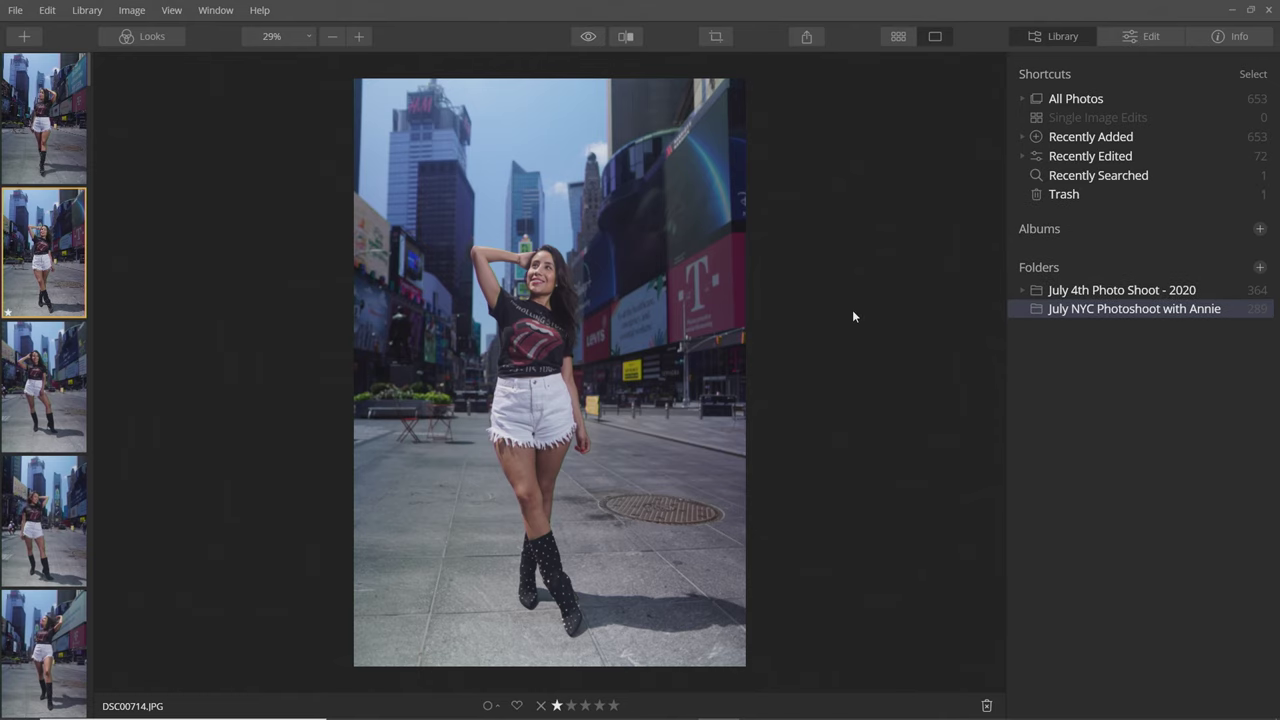
pyautogui.press('Right')
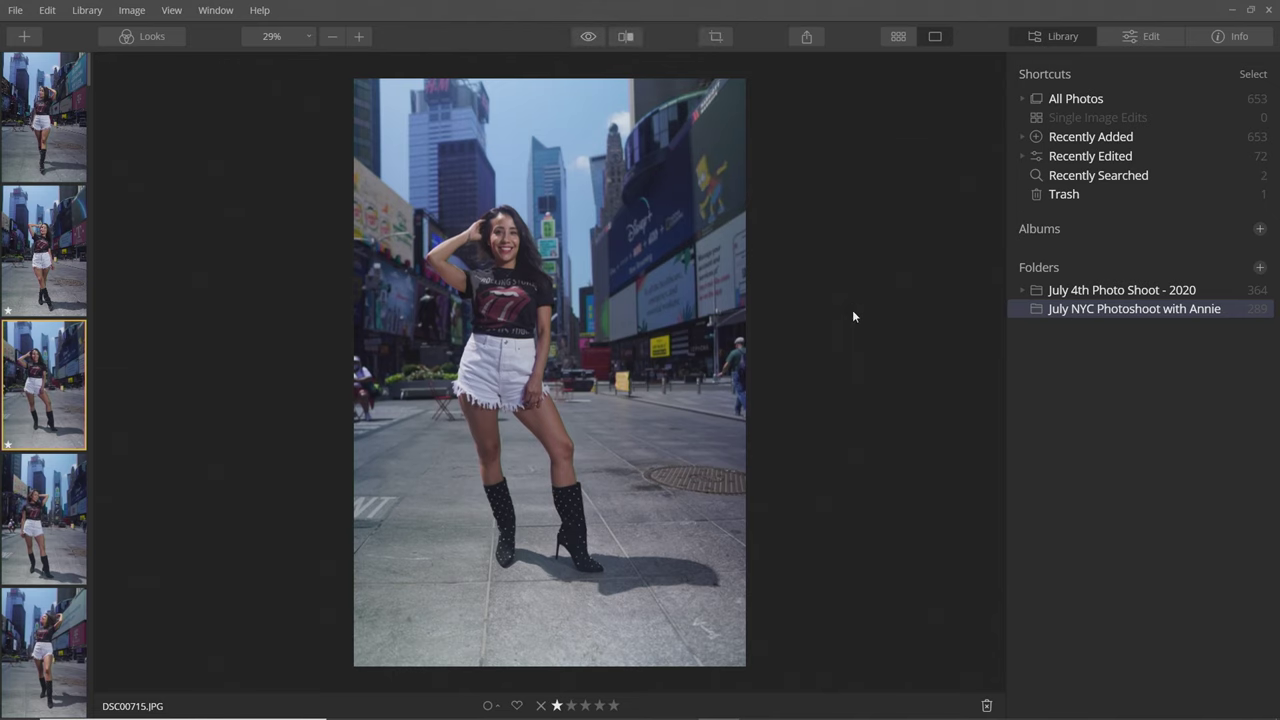
pyautogui.press('Right')
pyautogui.press('Right')
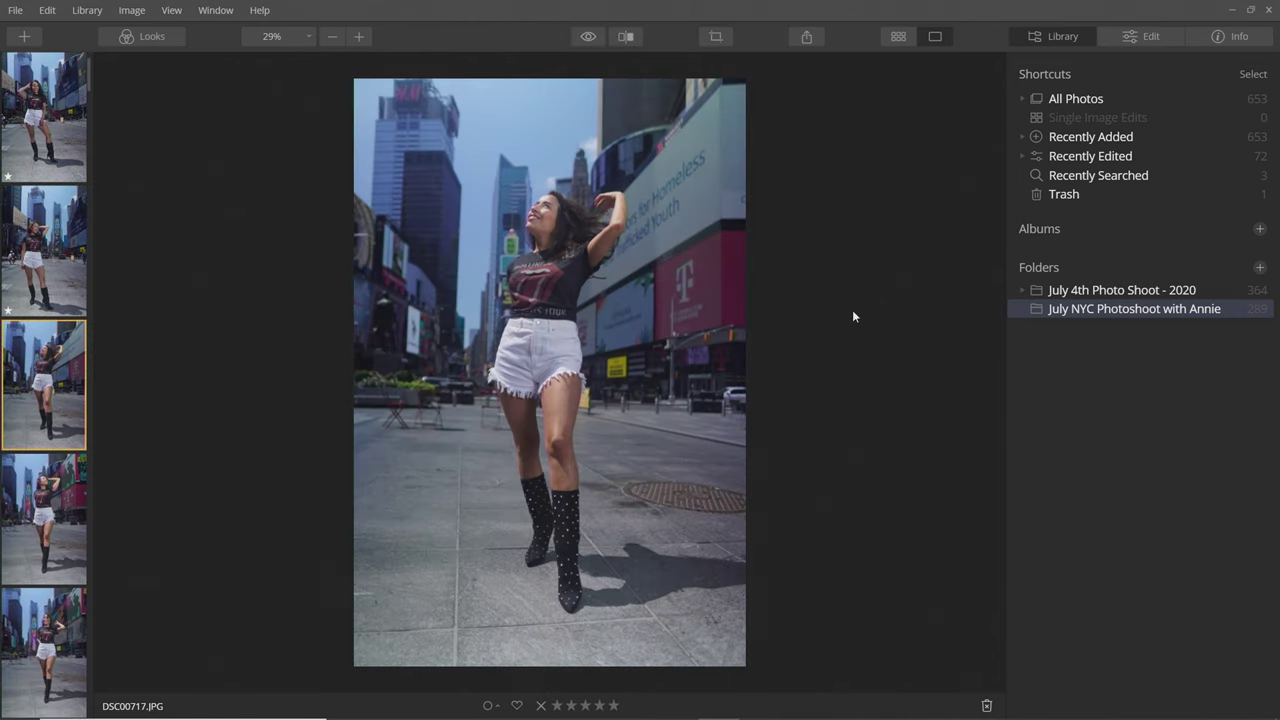
pyautogui.press('Right')
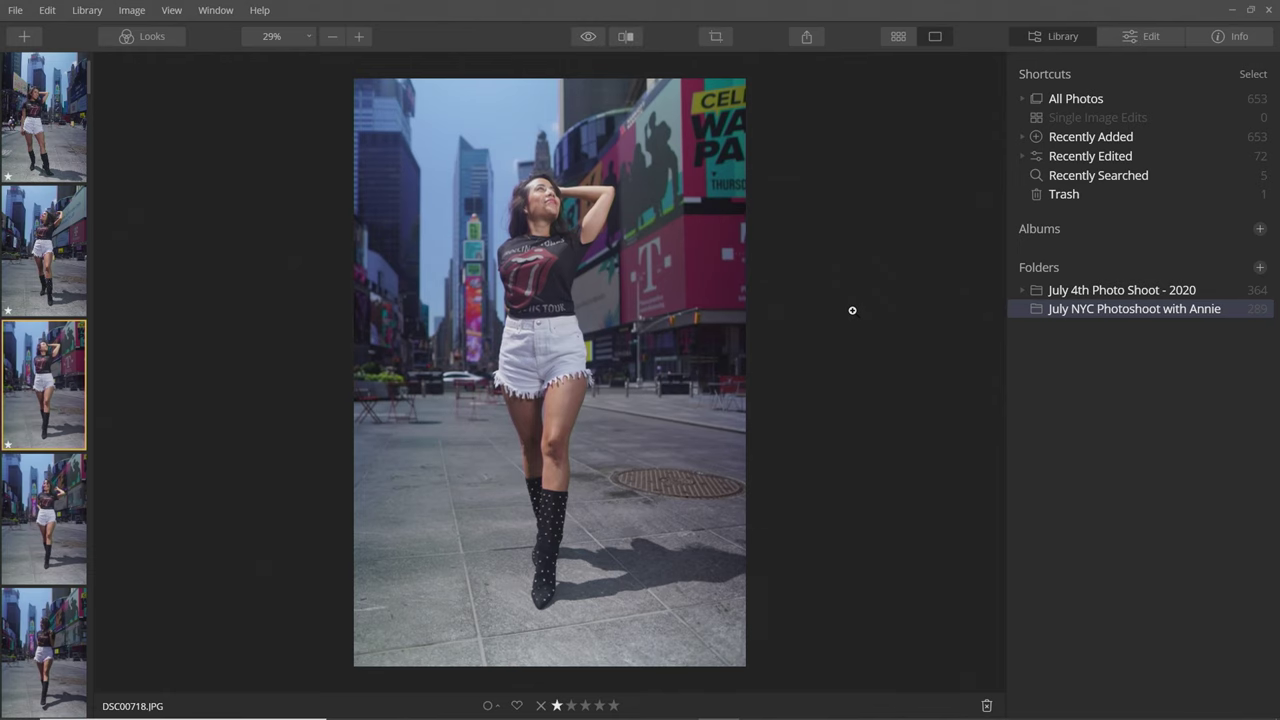
pyautogui.press('Right')
pyautogui.press('1')
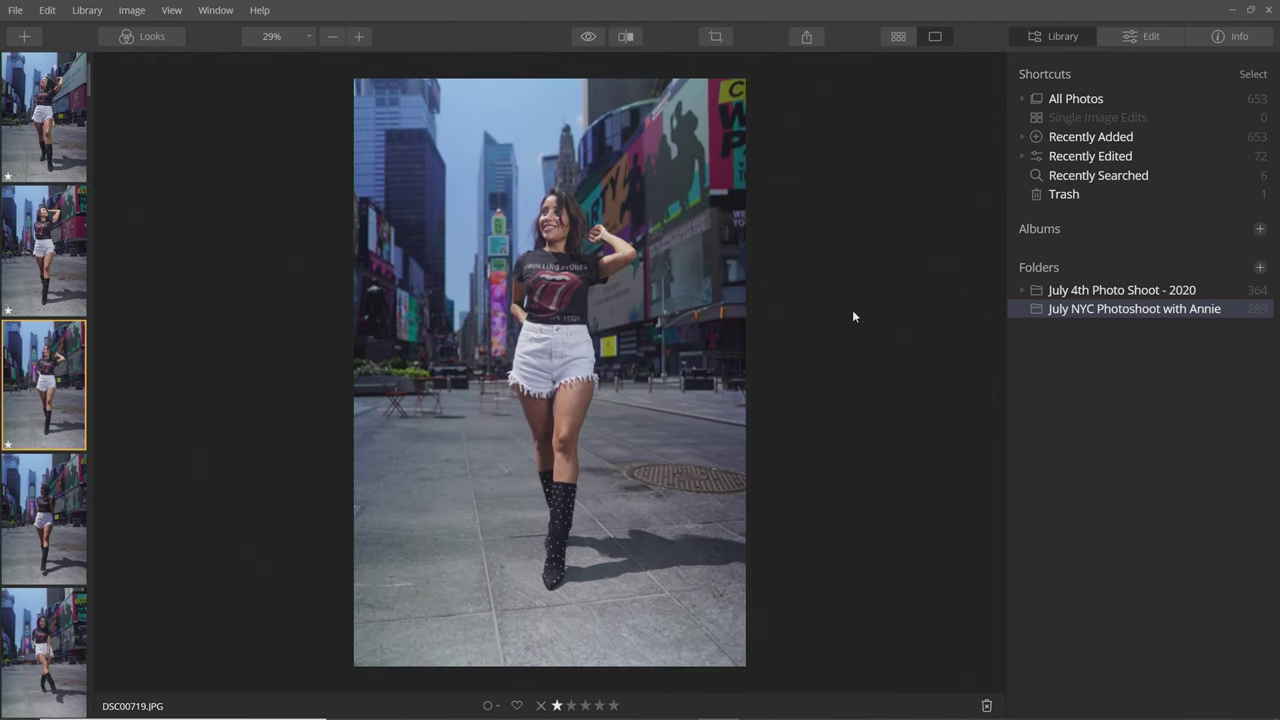
# Step: Return to the thumbnail gallery and filter the folder to 1 Stars or More
pyautogui.click(897, 38)
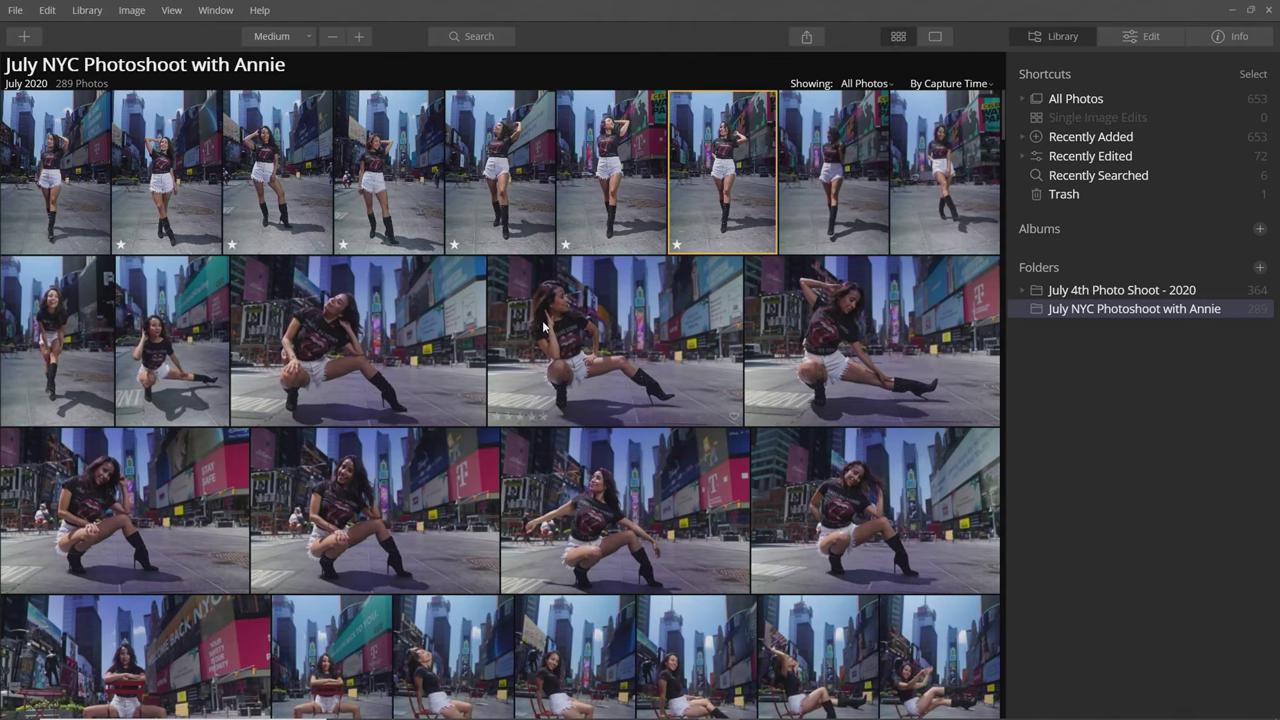
pyautogui.click(889, 87)
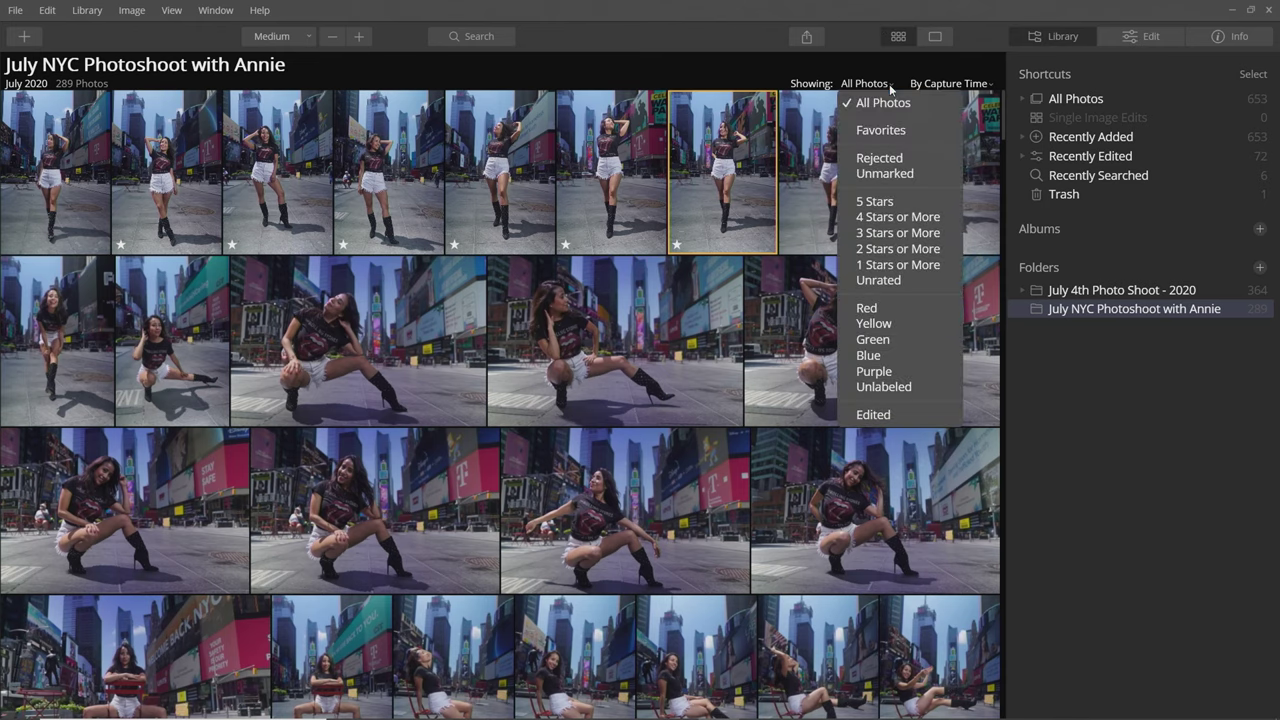
pyautogui.click(899, 265)
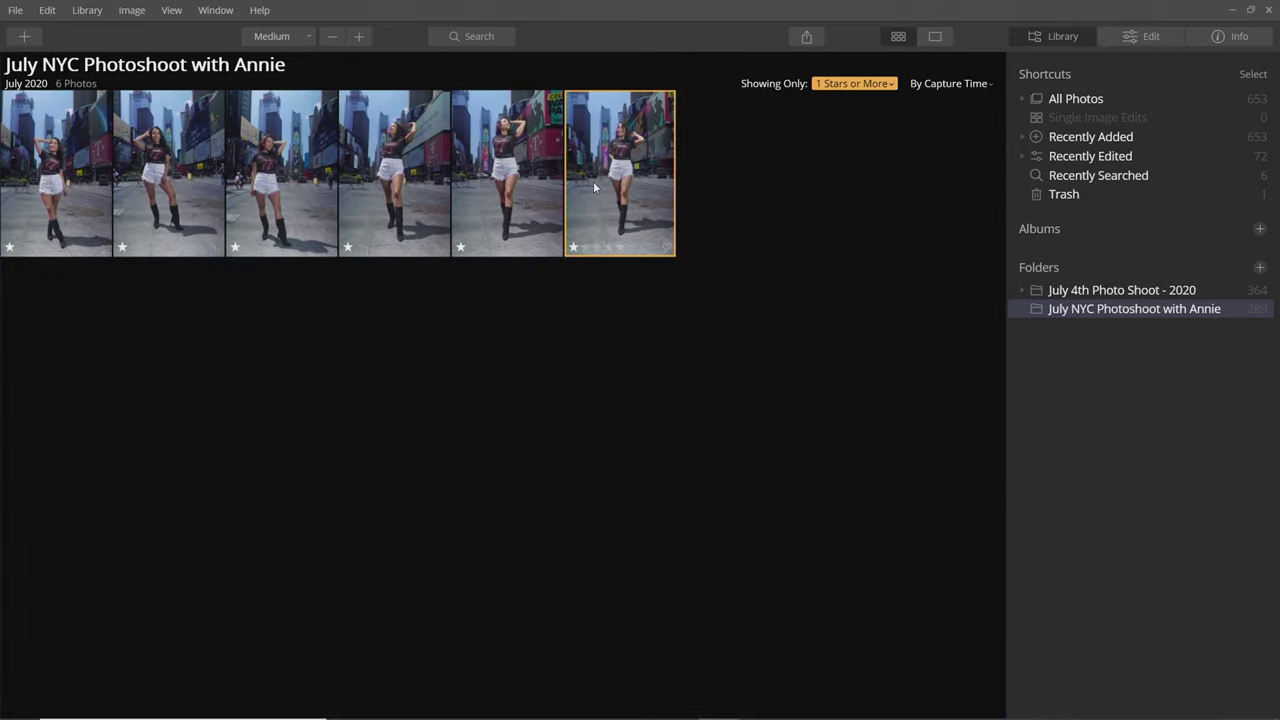
# Step: Review the one-star photos at full size starting from DSC00715 and raise DSC00718 to two stars
pyautogui.click(172, 160)
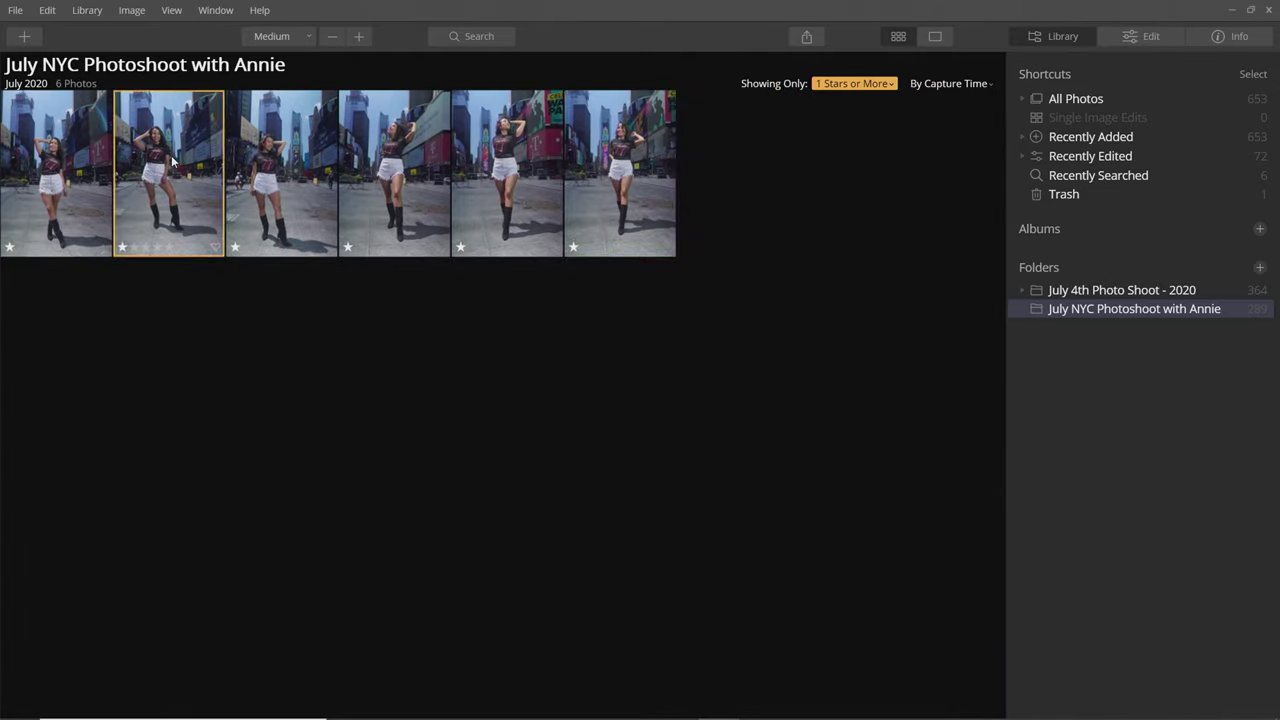
pyautogui.doubleClick(172, 160)
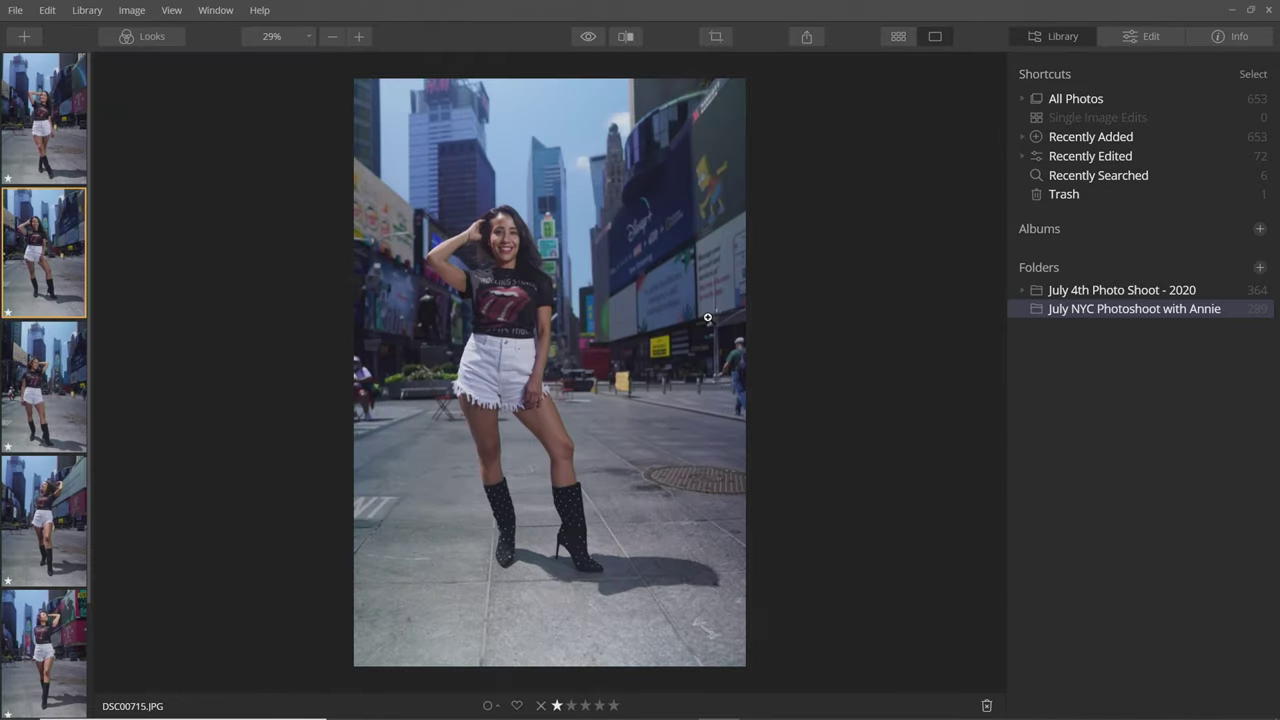
pyautogui.press('Right')
pyautogui.press('Right')
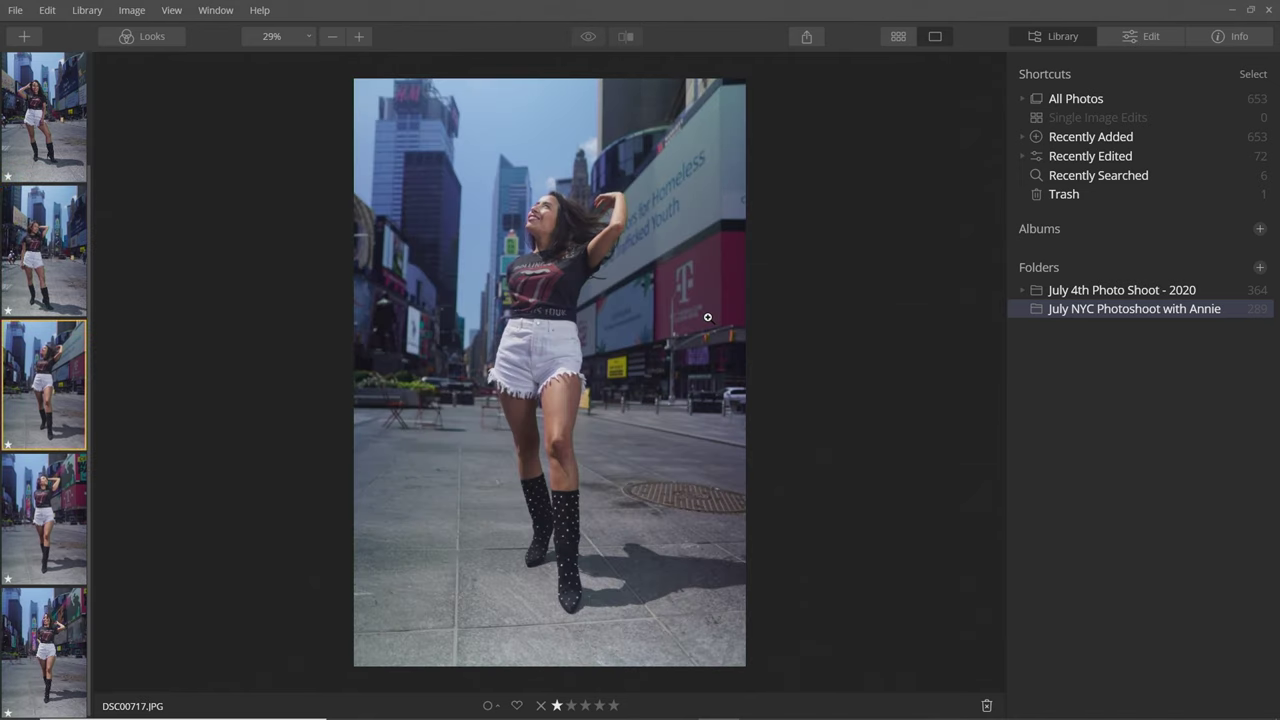
pyautogui.press('Right')
pyautogui.press('2')
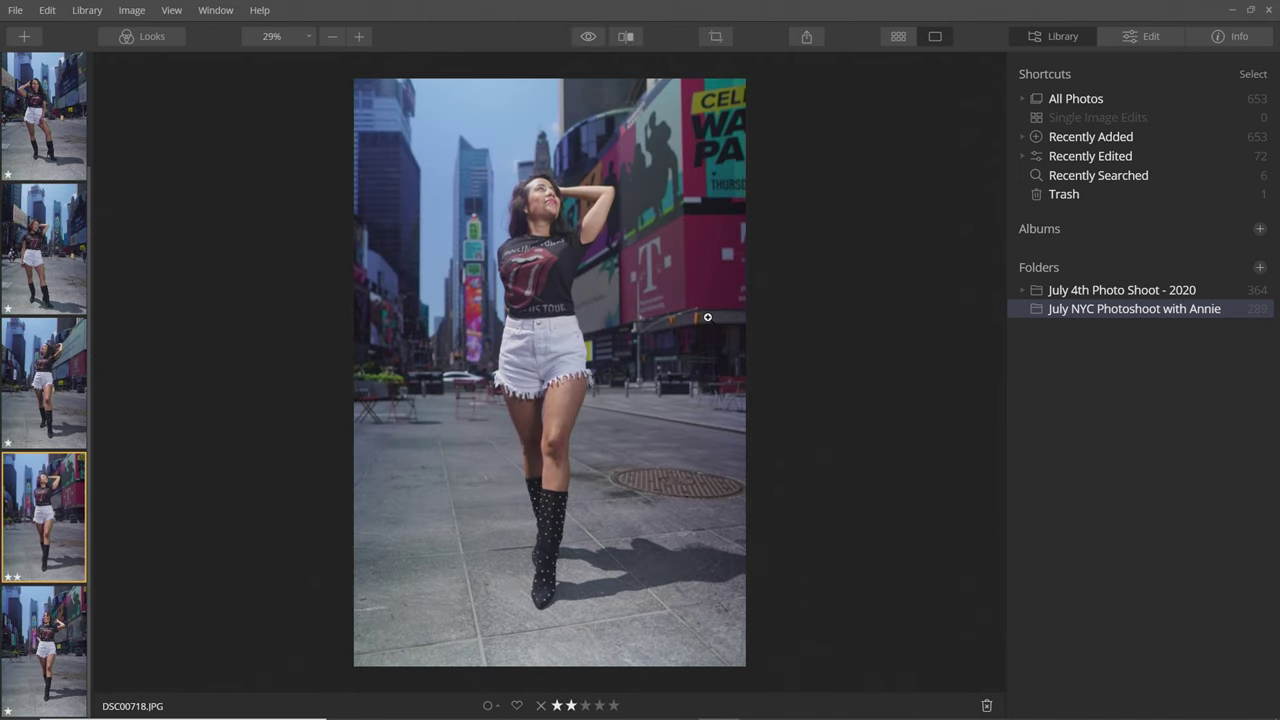
pyautogui.press('Right')
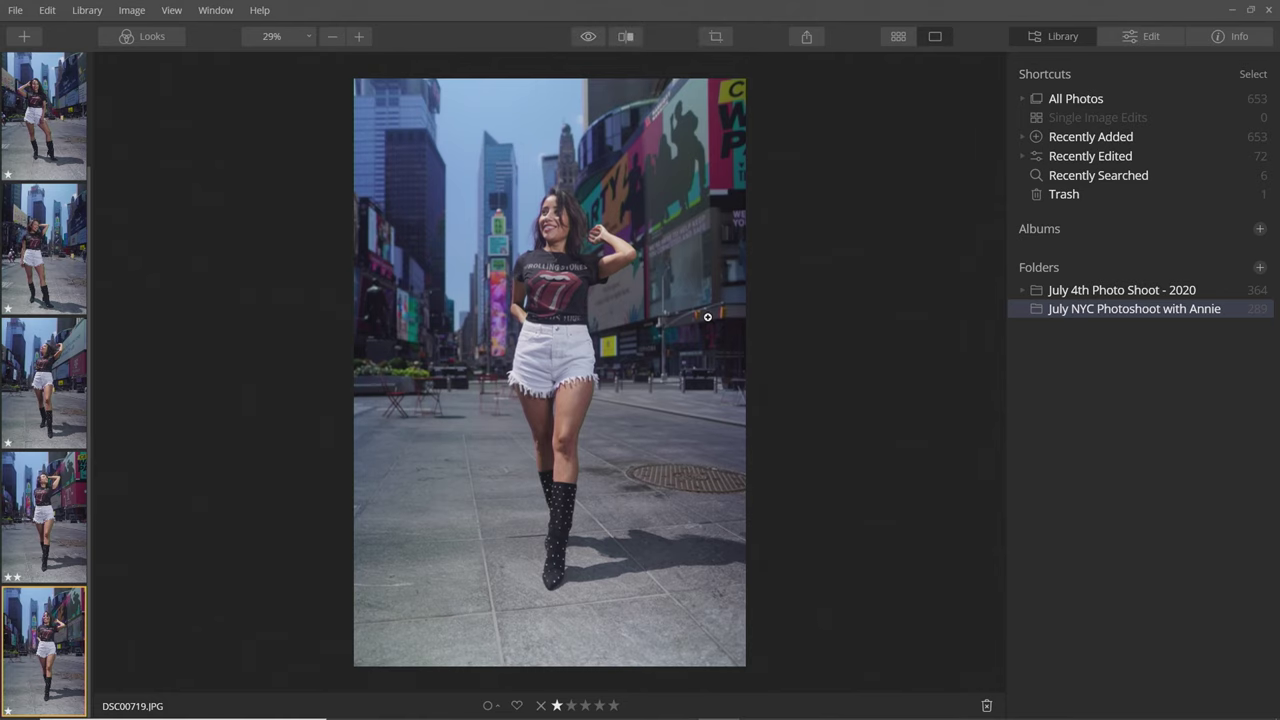
# Step: Go back to the thumbnail gallery and filter the folder to 2 Stars or More
pyautogui.click(898, 37)
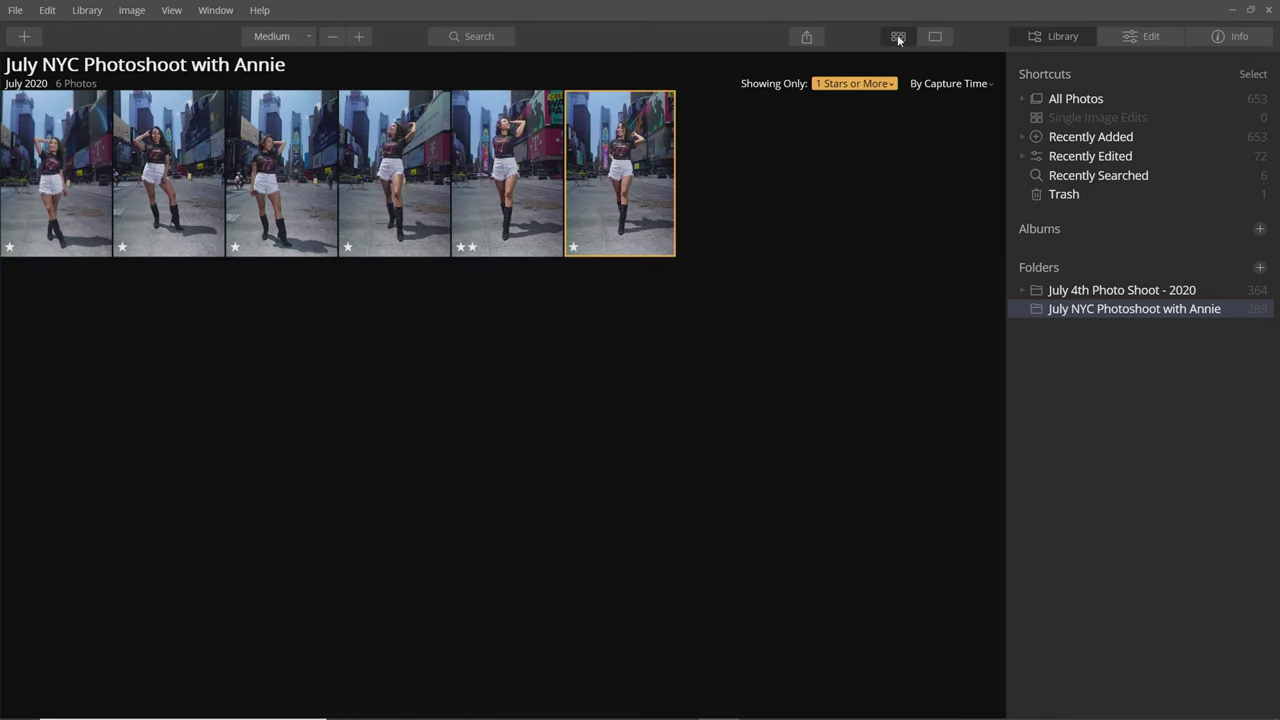
pyautogui.click(891, 86)
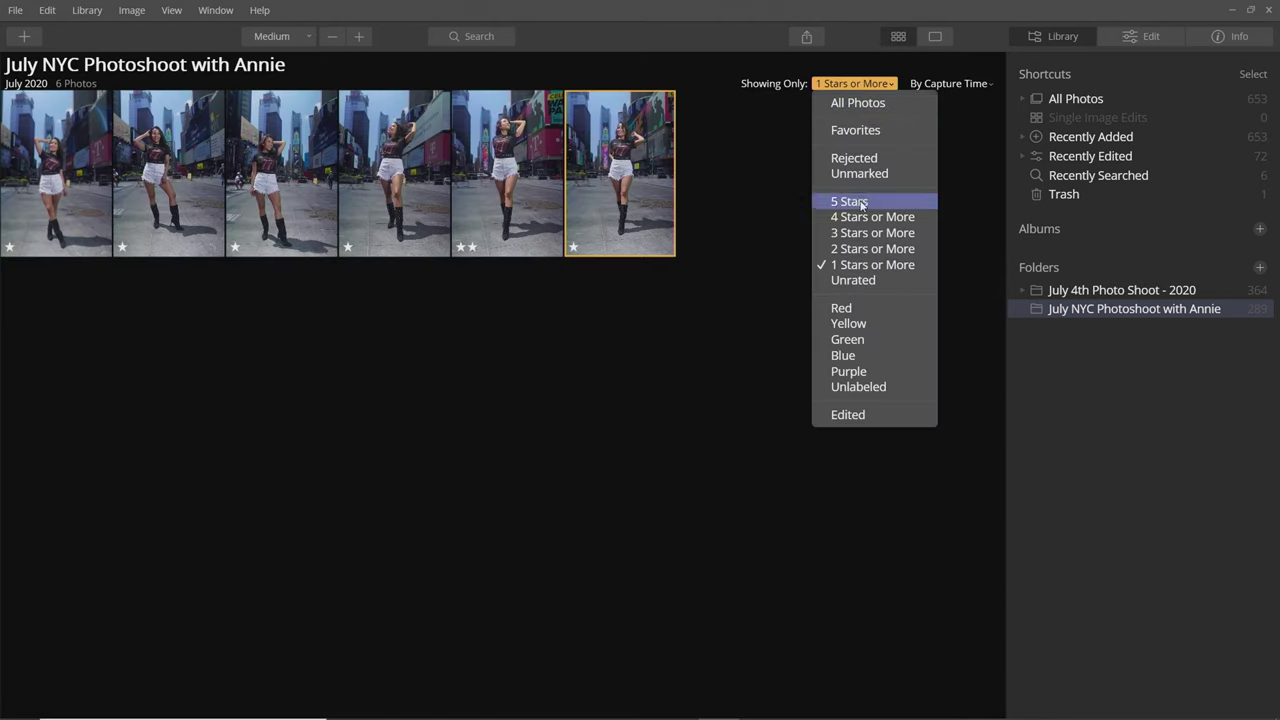
pyautogui.click(851, 250)
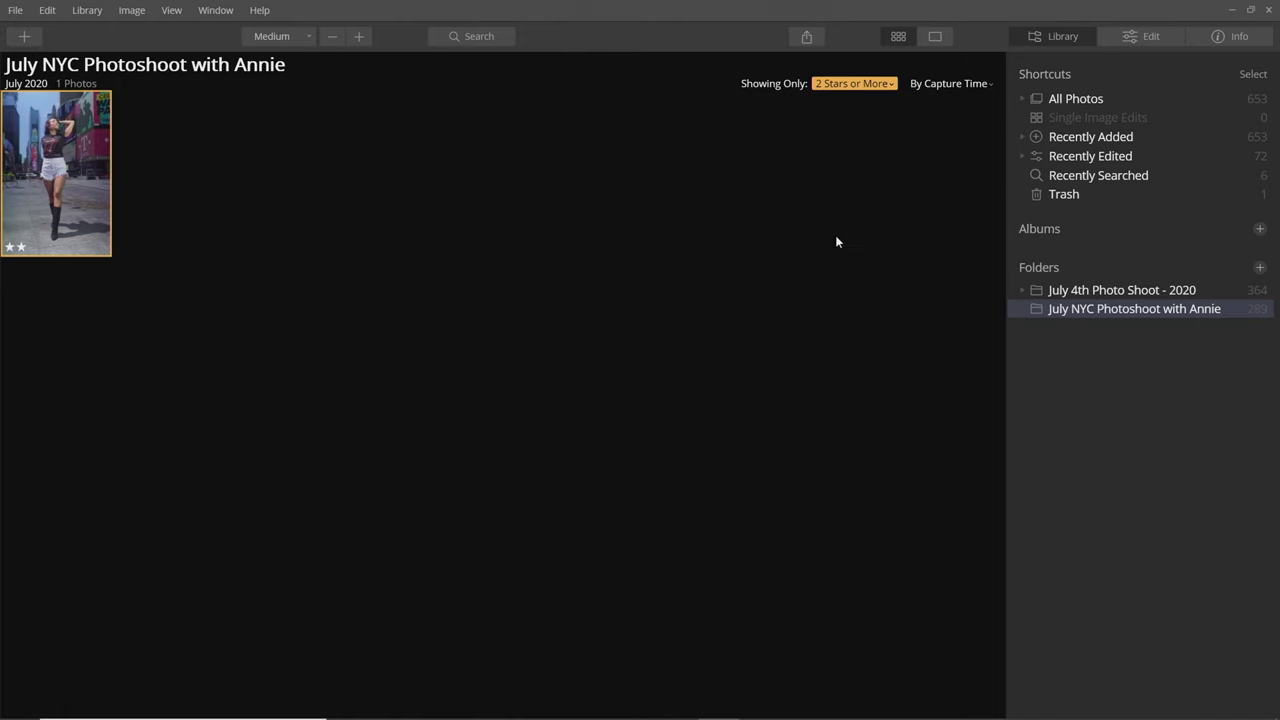
# Step: Filter the folder to 3 Stars or More, look over the picks and open the first photo, DSC00714, at full size
pyautogui.click(891, 86)
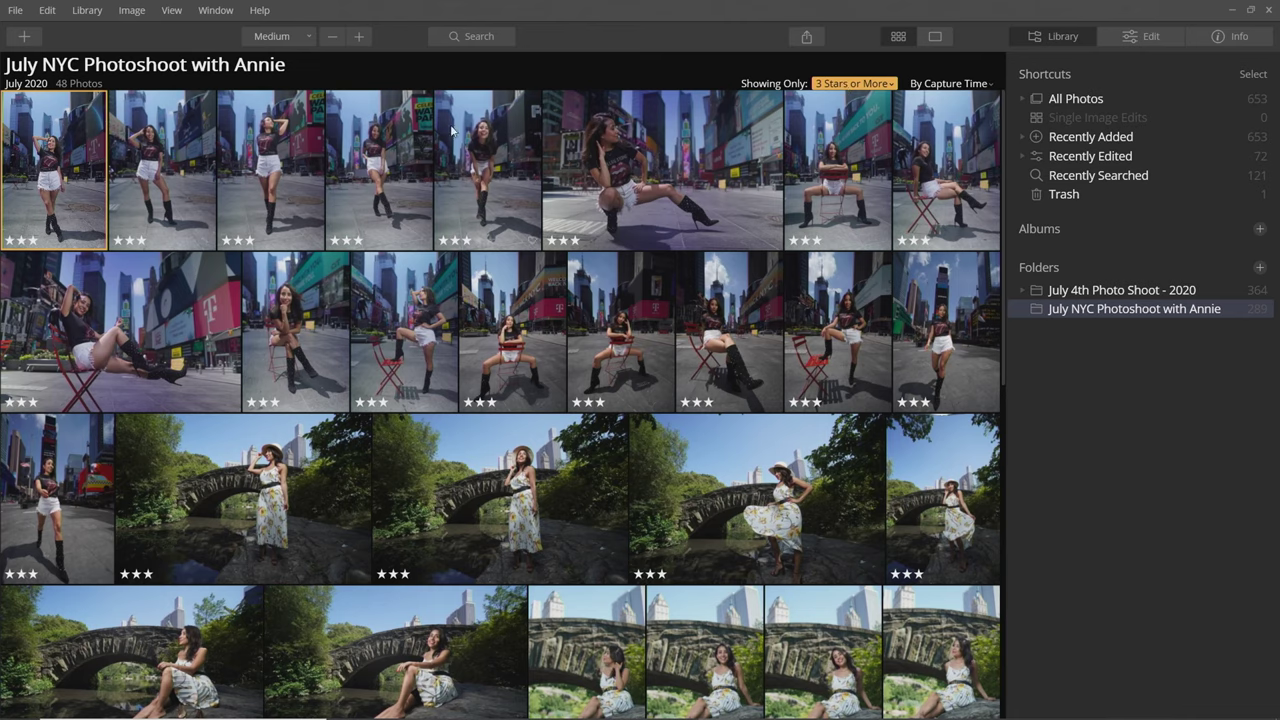
pyautogui.scroll(-3, 190, 340)
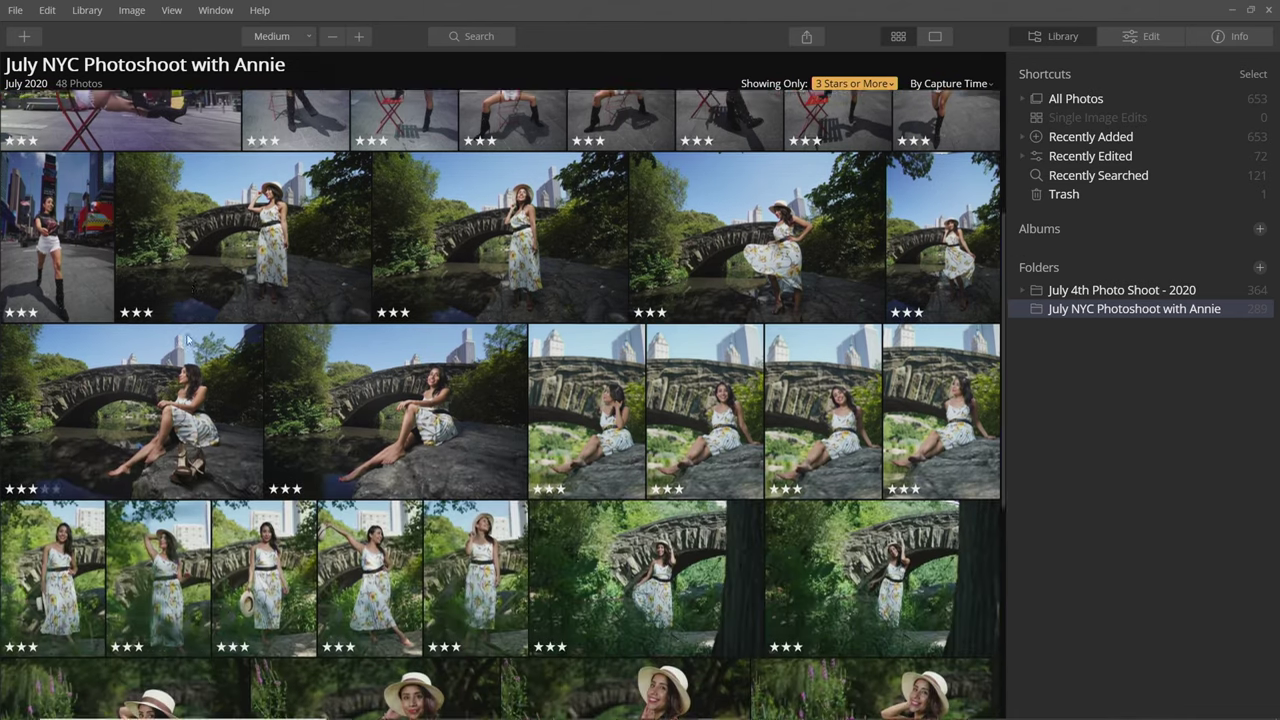
pyautogui.scroll(3, 187, 340)
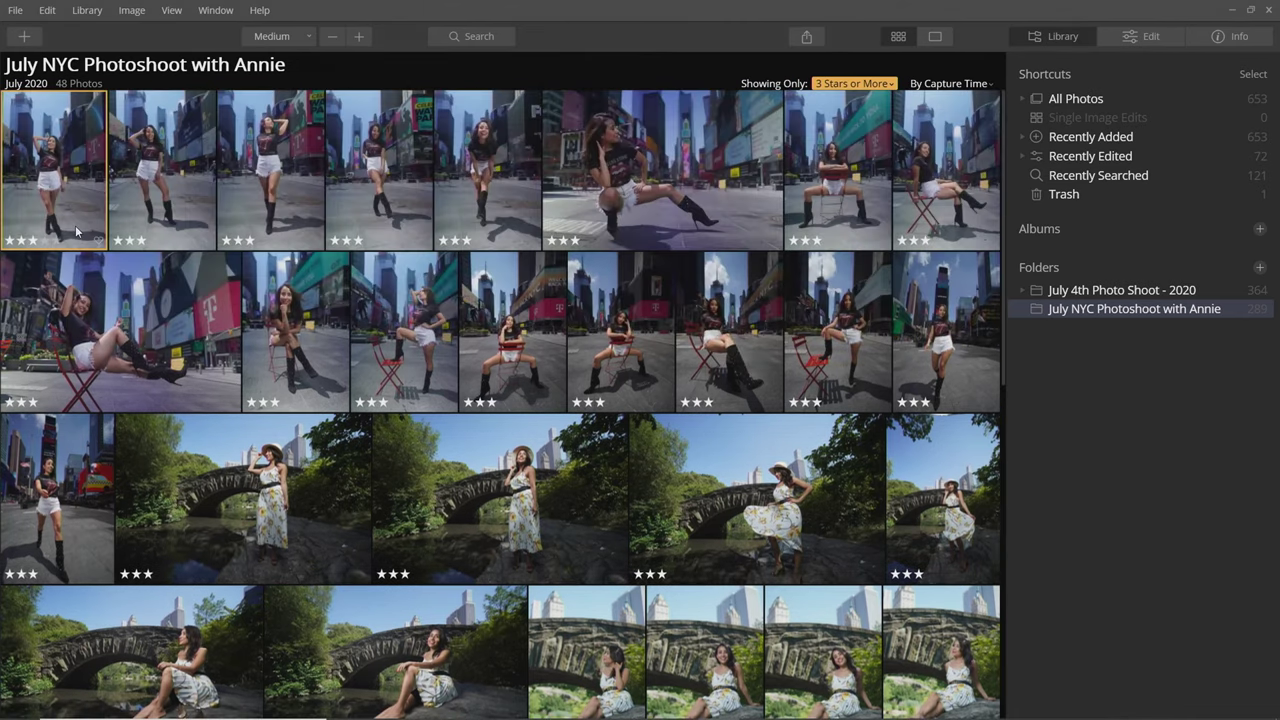
pyautogui.doubleClick(58, 155)
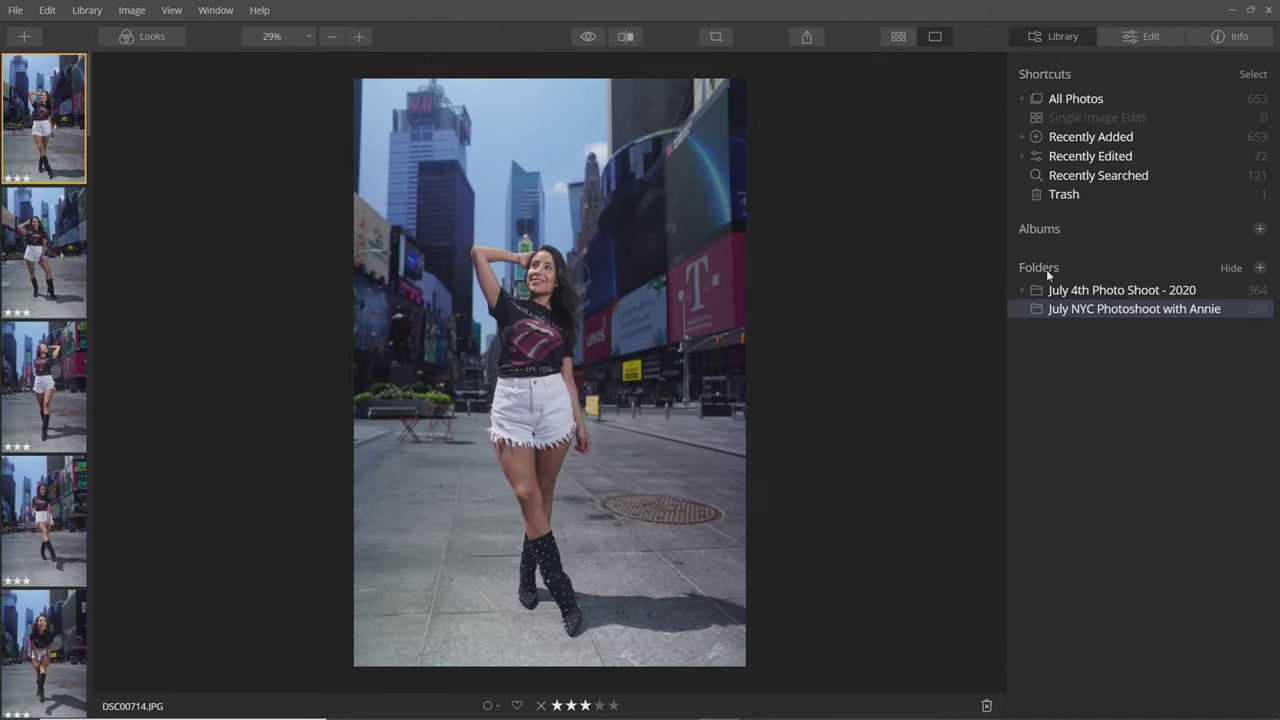
# Step: Start editing DSC00714 with AI Enhance, set AI Accent to 100 and inspect the effect on the model up close
pyautogui.click(1142, 38)
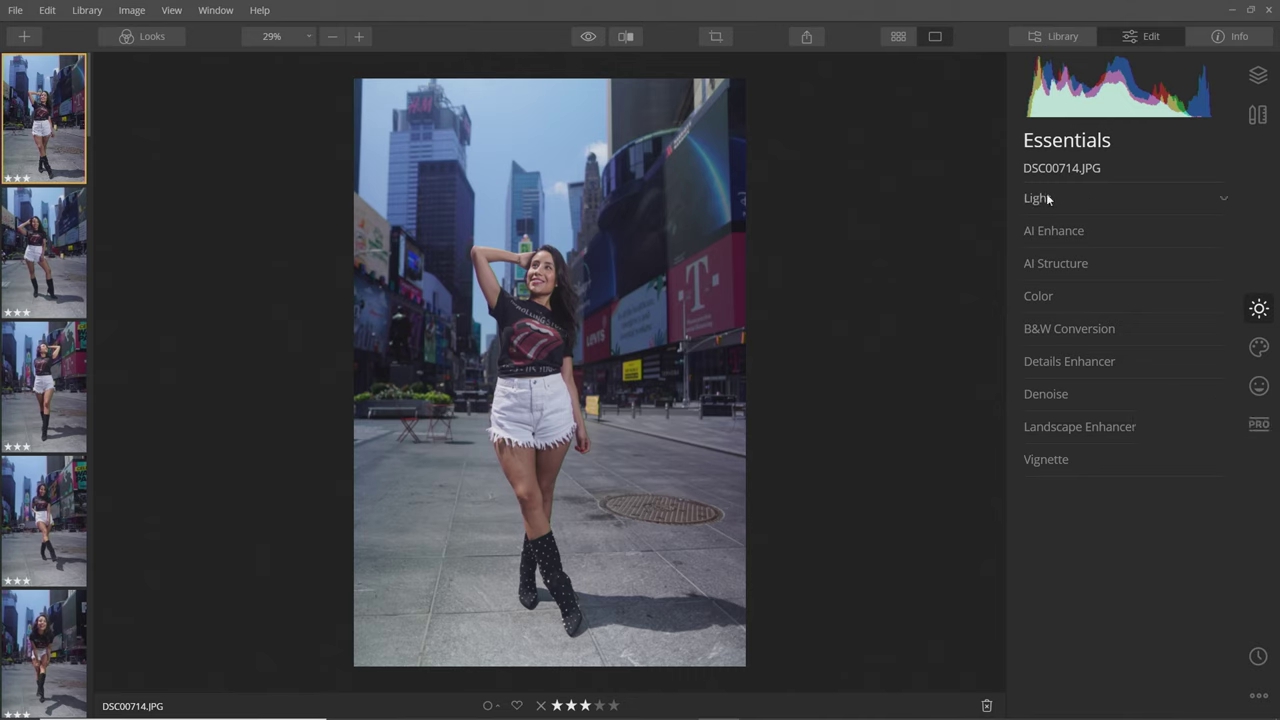
pyautogui.click(1055, 232)
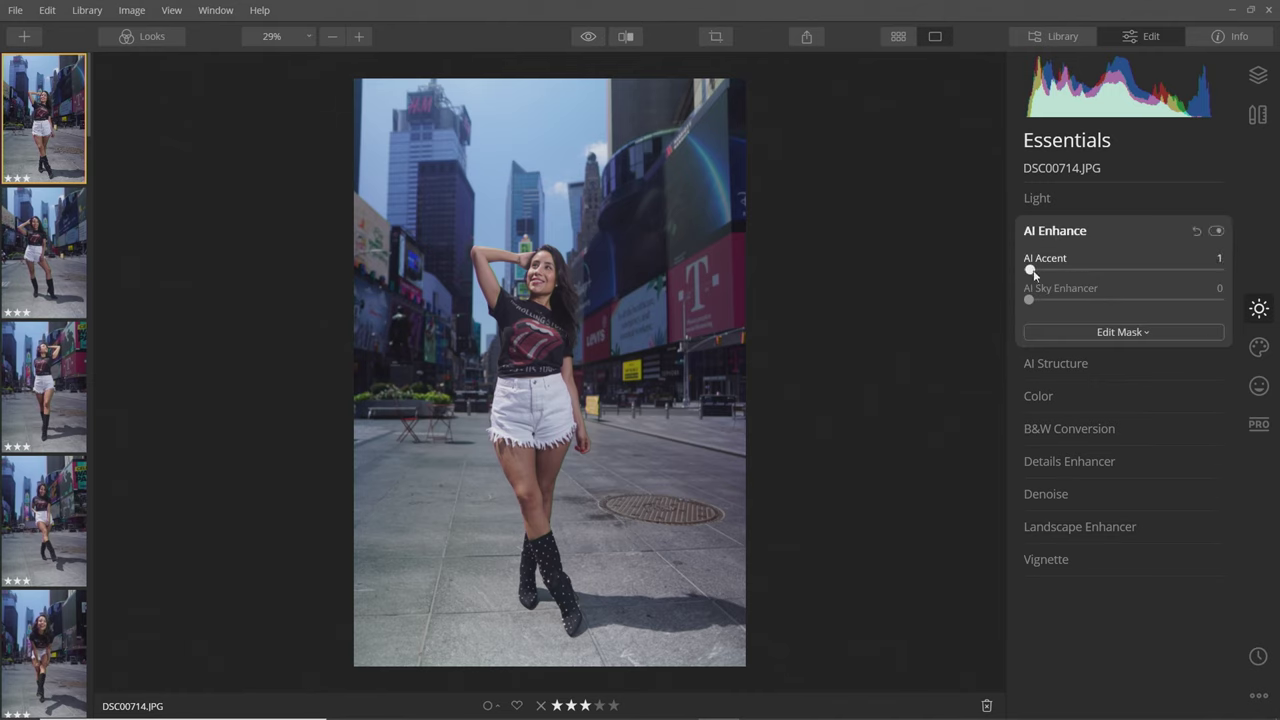
pyautogui.moveTo(1031, 271); pyautogui.dragTo(1229, 277)
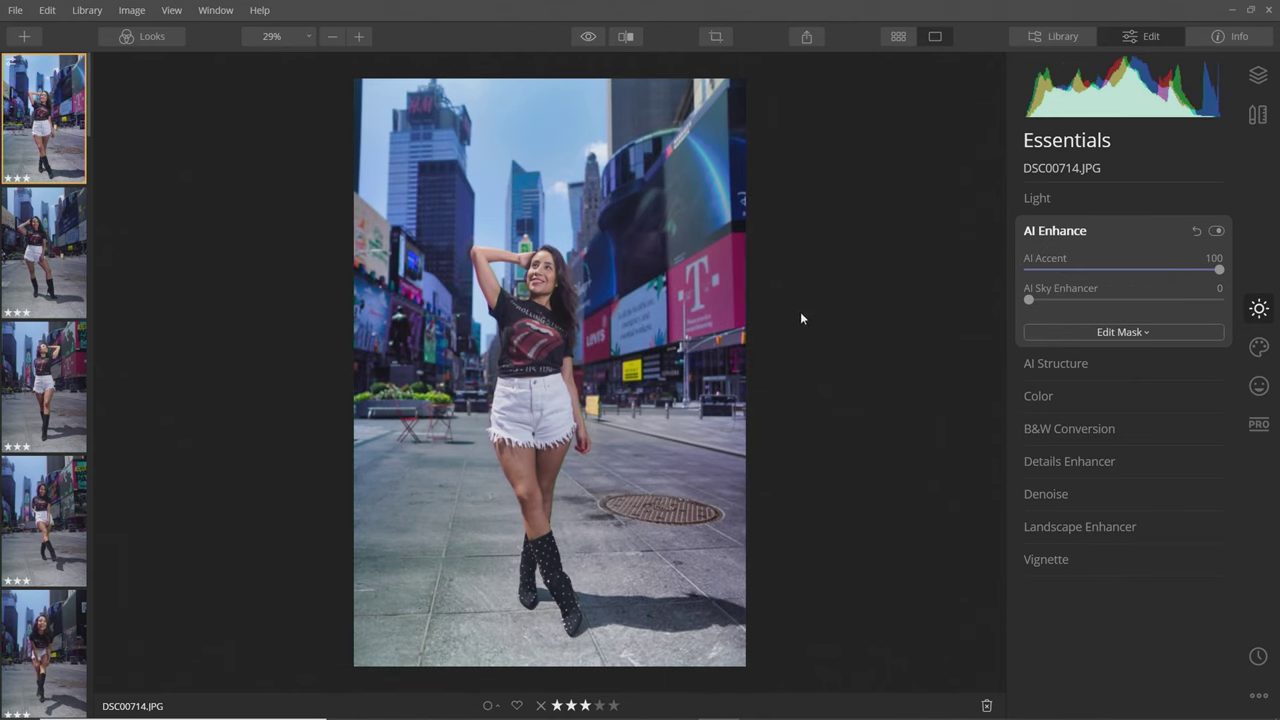
pyautogui.scroll(3, 532, 278)
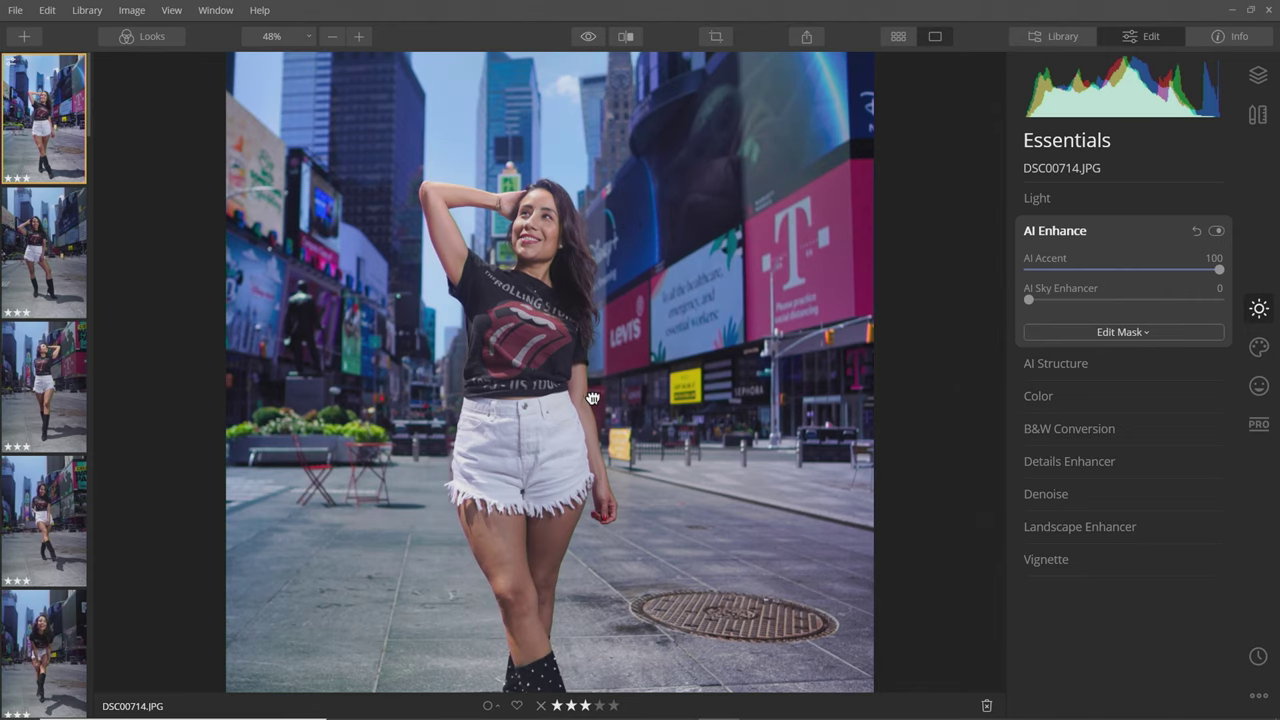
pyautogui.moveTo(594, 392); pyautogui.dragTo(595, 348)
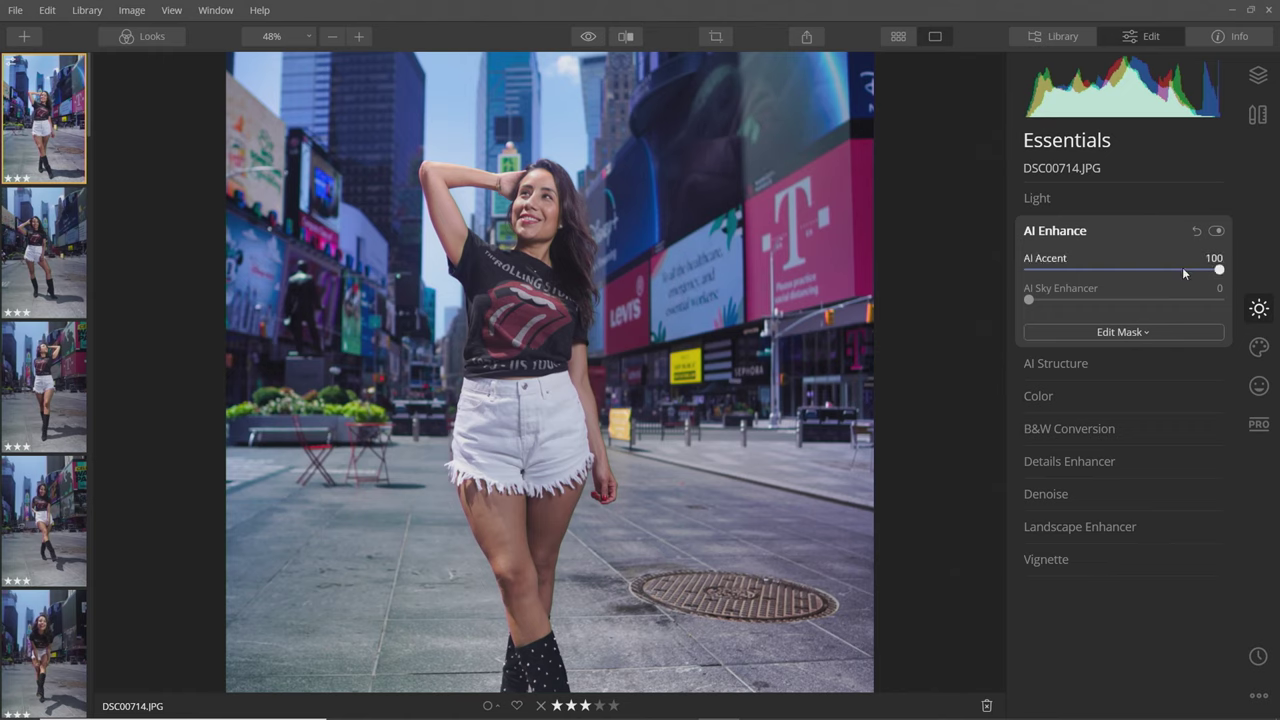
pyautogui.moveTo(1218, 268)
pyautogui.mouseDown()
pyautogui.moveTo(1012, 271)
pyautogui.moveTo(1216, 269)
pyautogui.mouseUp()
pyautogui.moveTo(1218, 271)
pyautogui.mouseDown()
pyautogui.moveTo(1059, 266)
pyautogui.moveTo(1218, 269)
pyautogui.mouseUp()
# Step: Set AI Sky Enhancer to 48 while keeping AI Accent at 100
pyautogui.scroll(-3, 706, 200)
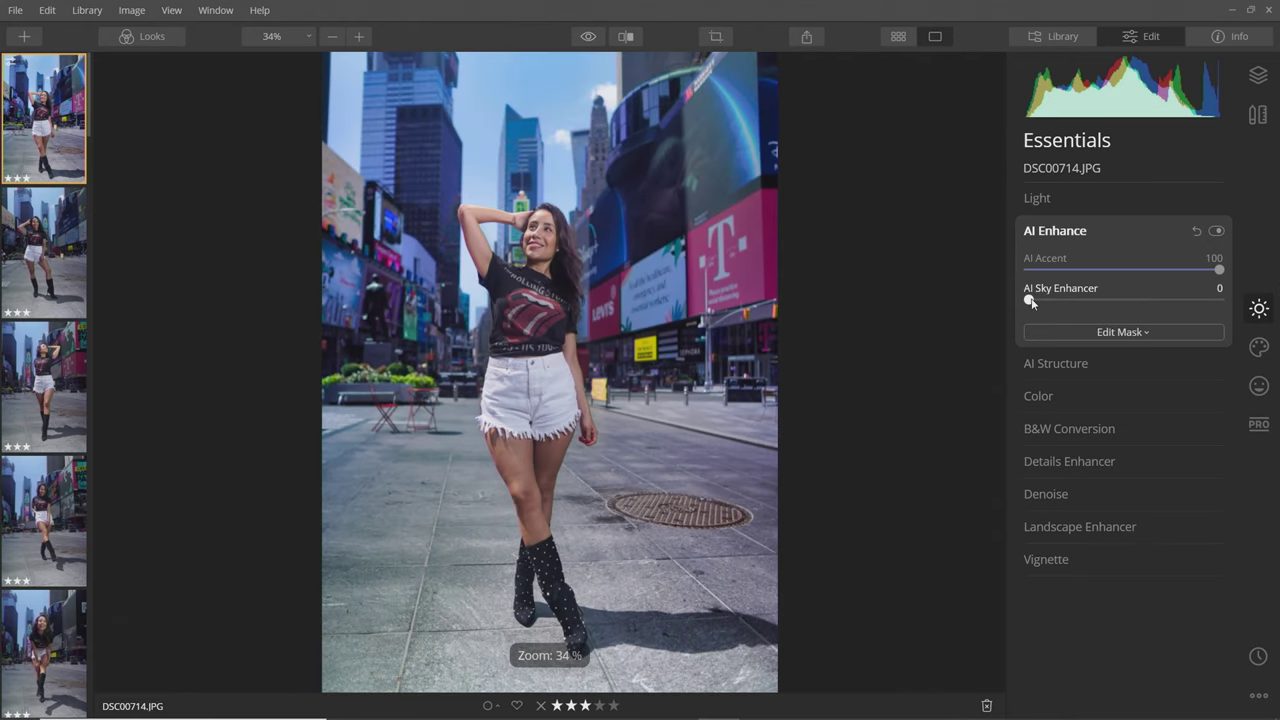
pyautogui.moveTo(1030, 301); pyautogui.dragTo(1133, 300)
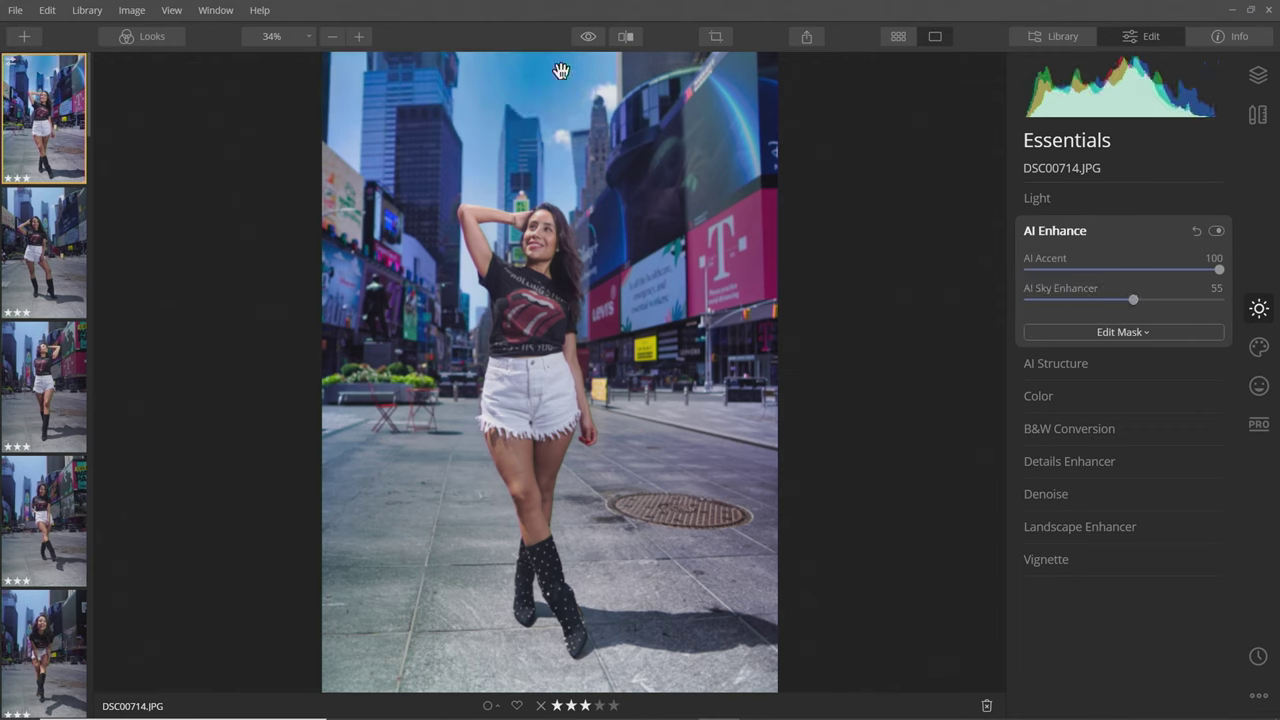
pyautogui.moveTo(1133, 301); pyautogui.dragTo(1118, 300)
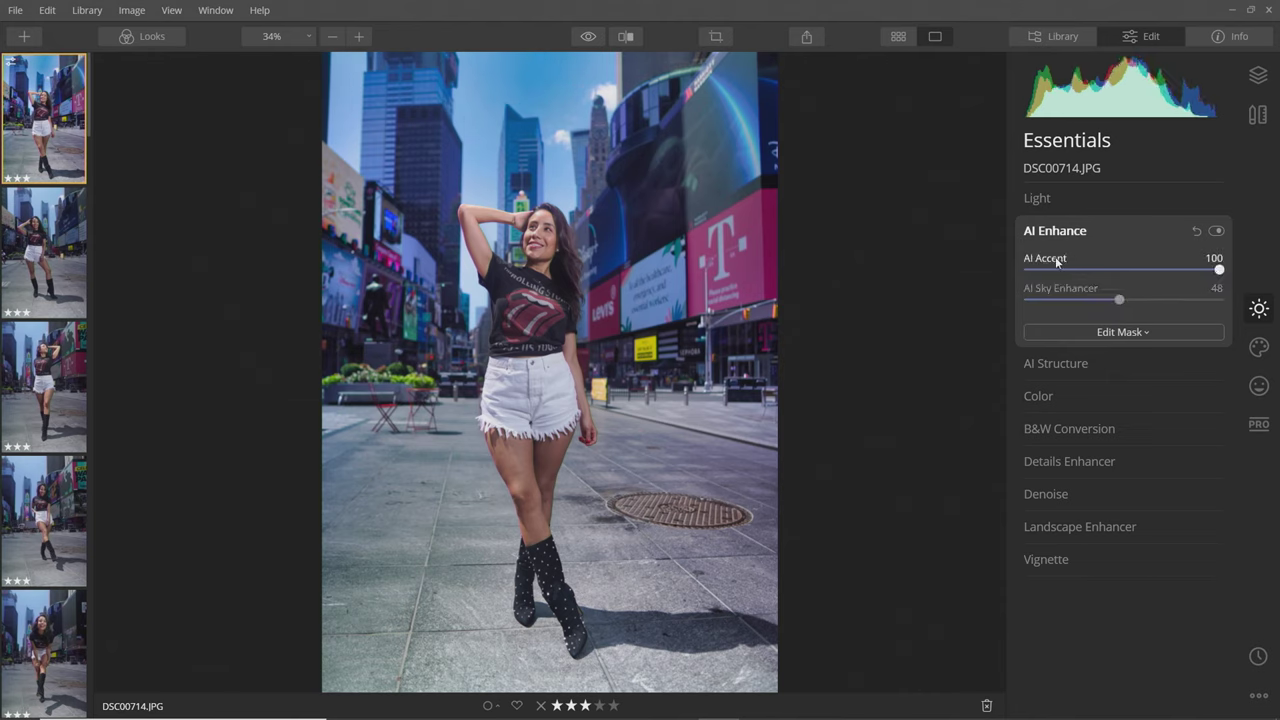
pyautogui.moveTo(1206, 270)
pyautogui.mouseDown()
pyautogui.moveTo(1094, 264)
pyautogui.moveTo(1220, 268)
pyautogui.mouseUp()
# Step: Set the AI Structure amount to 28 and compare the photo with the effect off and on, leaving it enabled
pyautogui.click(1075, 365)
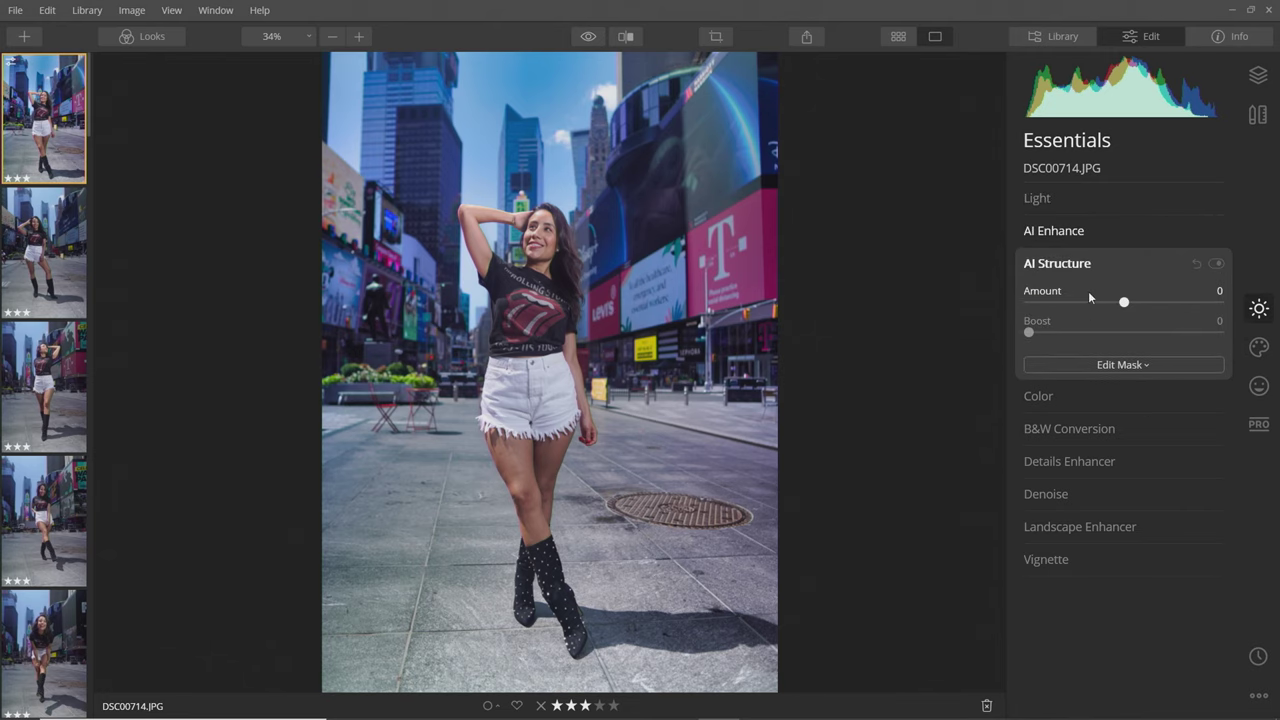
pyautogui.click(1216, 265)
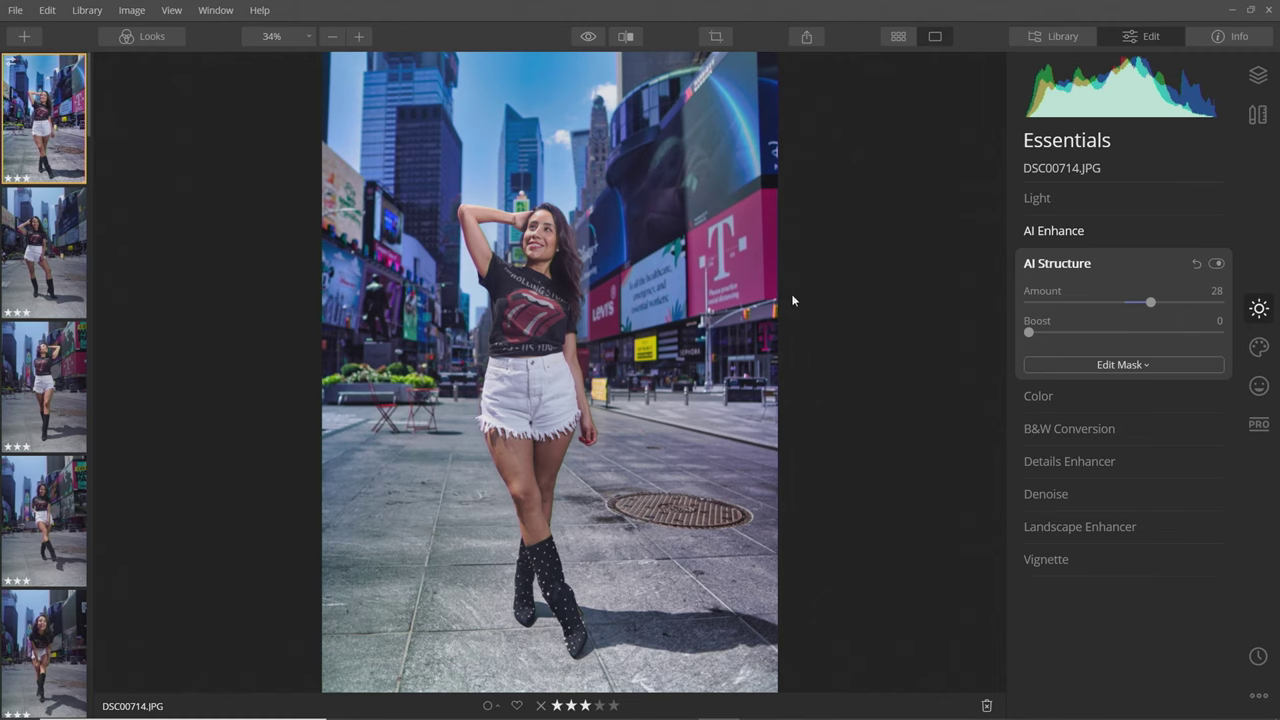
pyautogui.scroll(1, 631, 325)
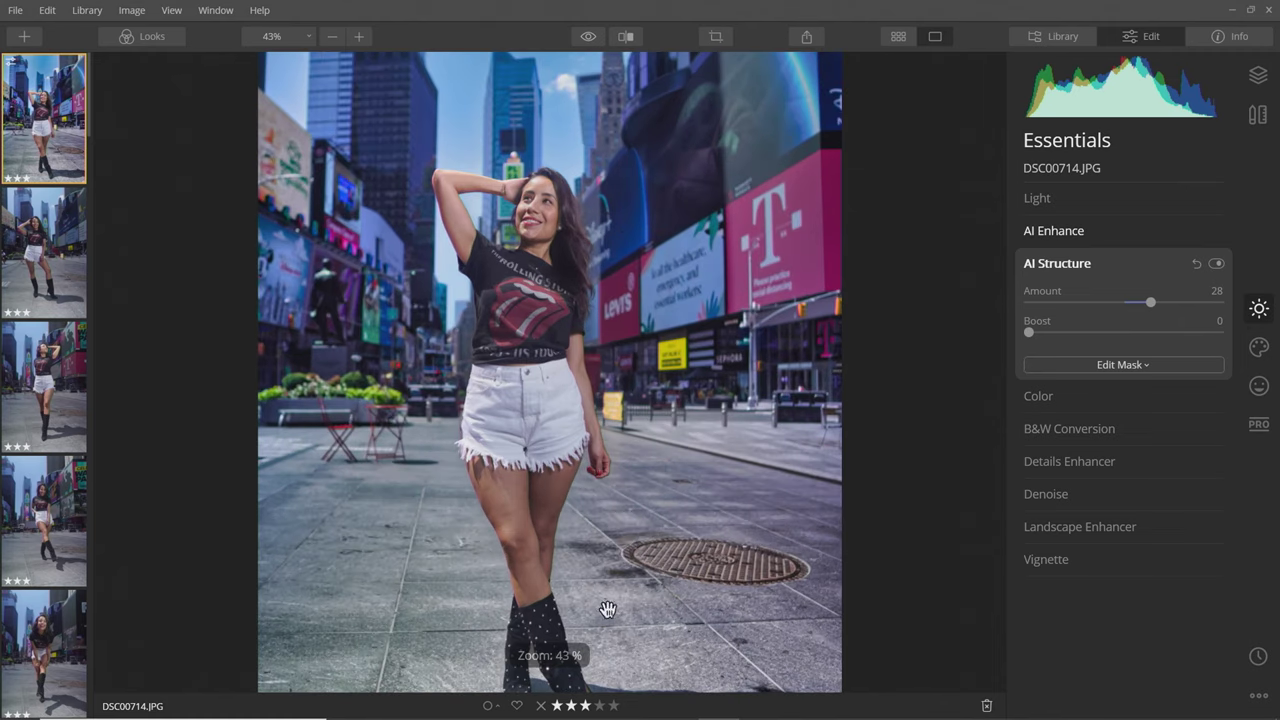
pyautogui.click(1216, 263)
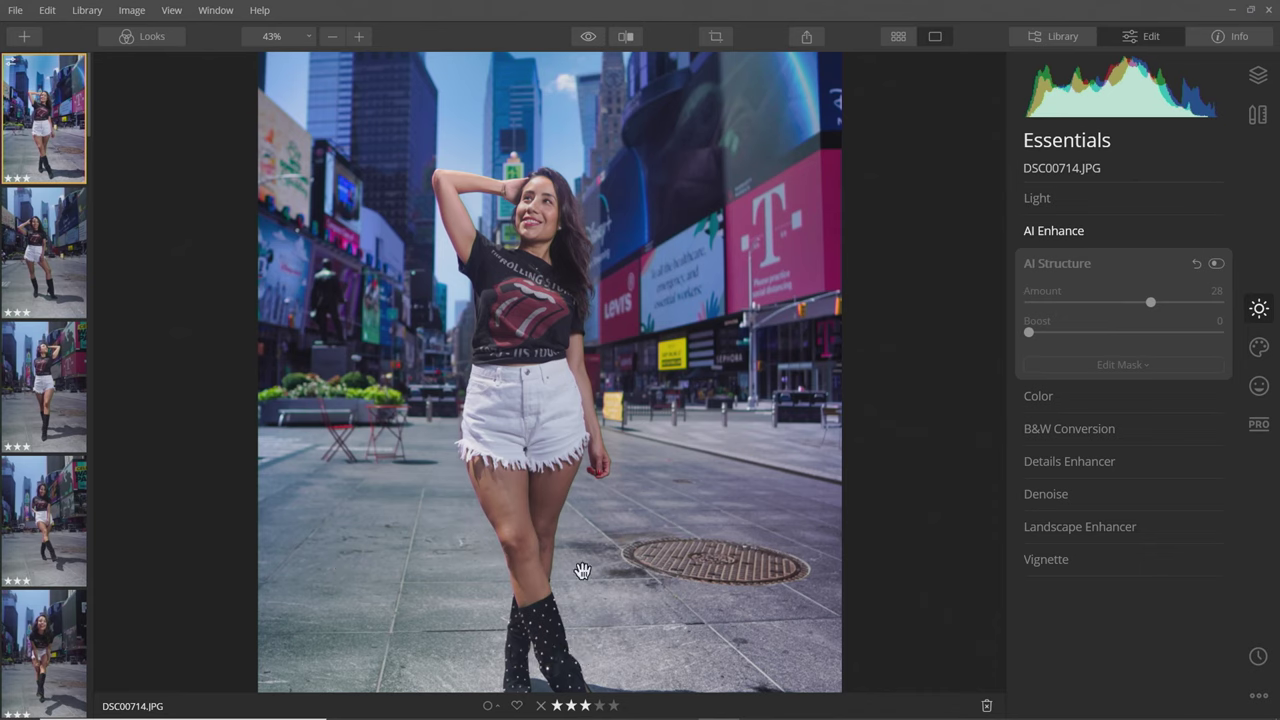
pyautogui.click(1216, 264)
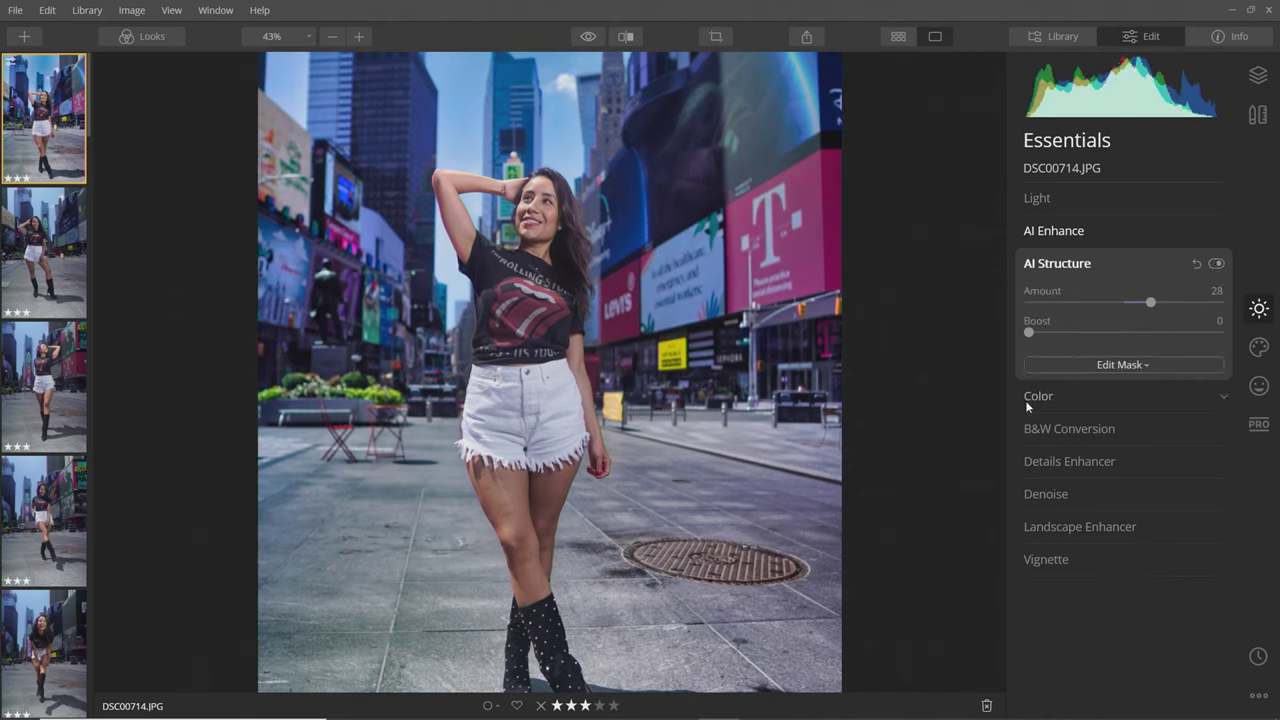
# Step: Set the AI Structure amount to 49 after trying both extremes, and return Boost to 0 after testing it
pyautogui.moveTo(1161, 305); pyautogui.dragTo(1249, 305)
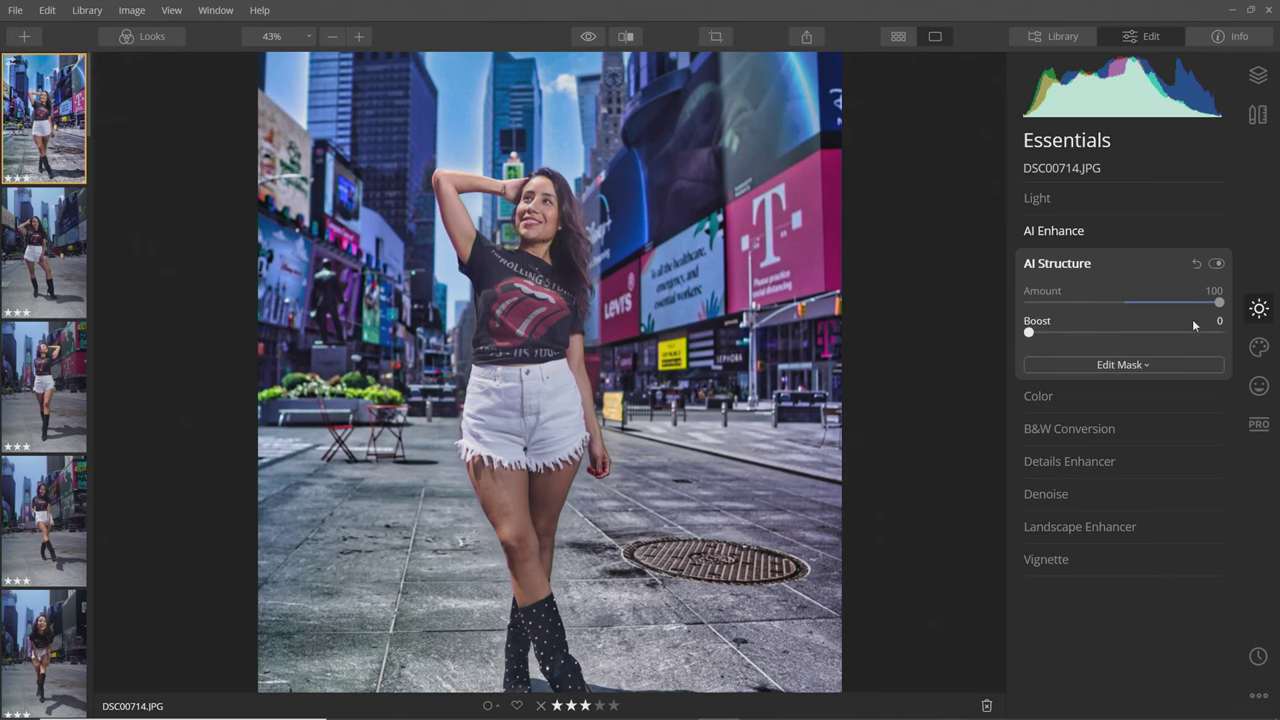
pyautogui.moveTo(1217, 306); pyautogui.dragTo(1073, 311)
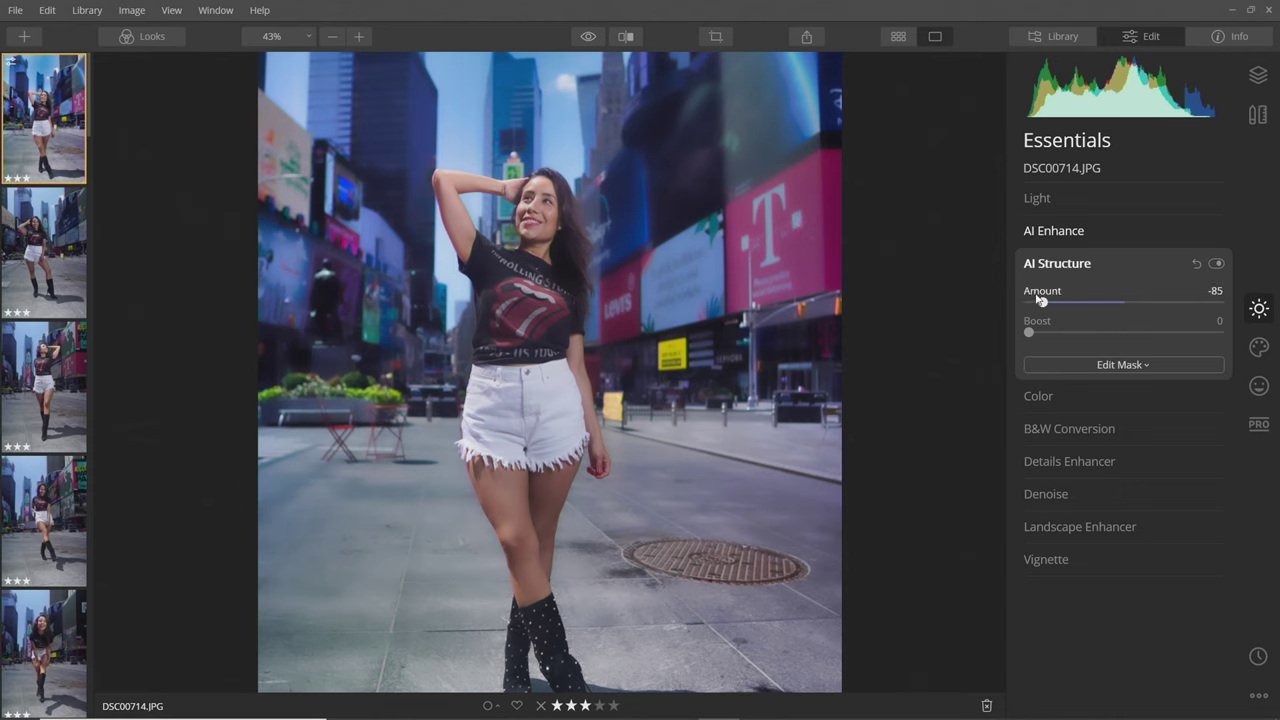
pyautogui.moveTo(1047, 306); pyautogui.dragTo(1164, 307)
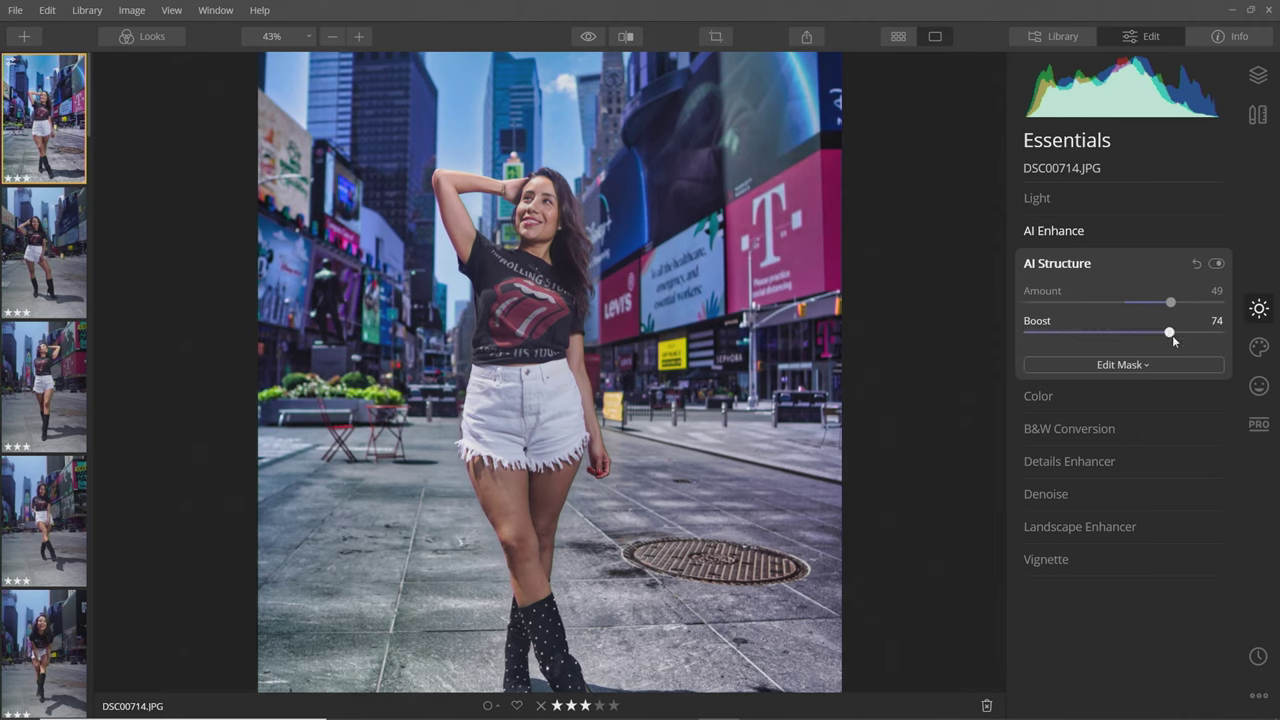
pyautogui.moveTo(1130, 335); pyautogui.dragTo(1042, 336)
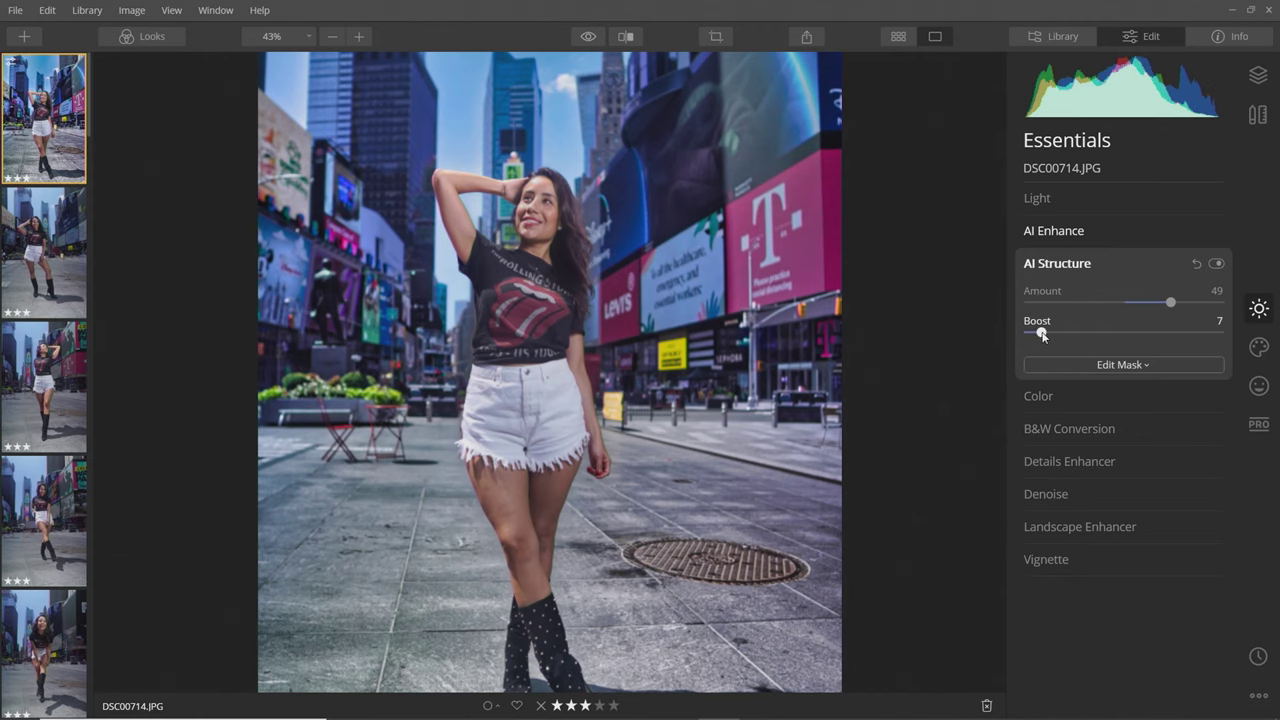
# Step: Compare the whole photo before and after the edits, leaving the edited version shown
pyautogui.scroll(-2, 778, 354)
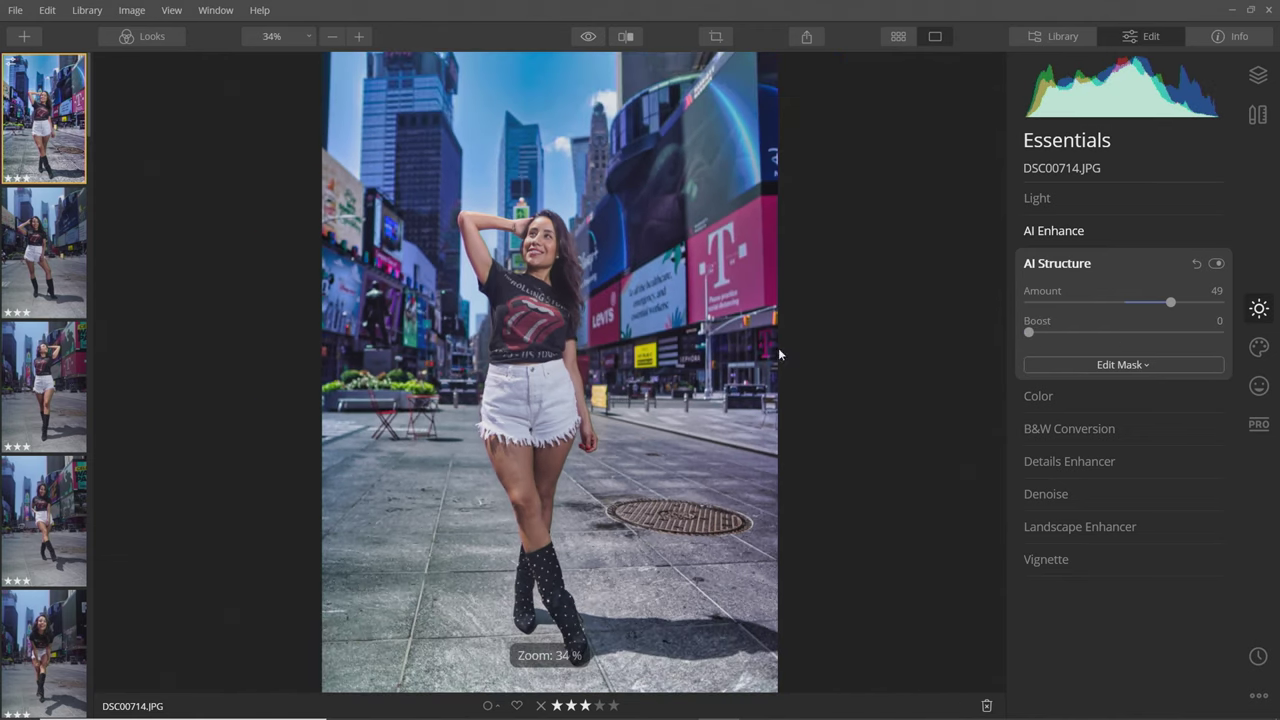
pyautogui.click(588, 37)
pyautogui.click(588, 37)
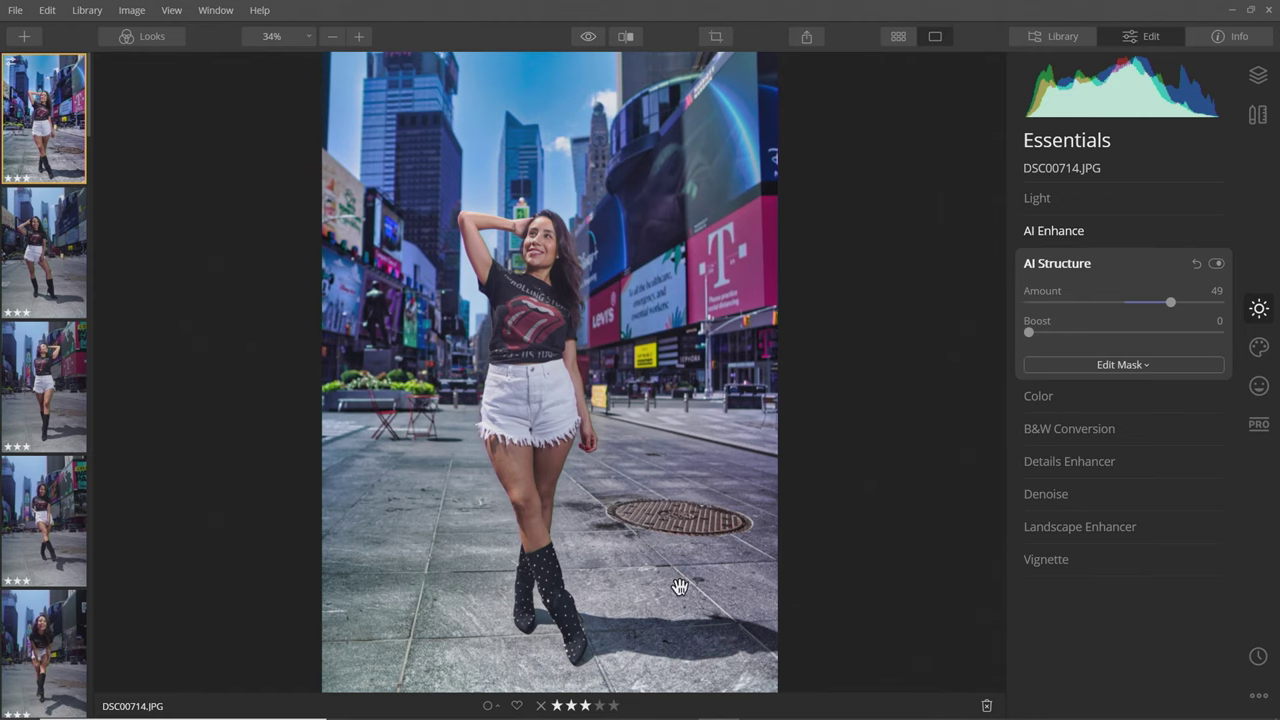
pyautogui.scroll(-1, 624, 292)
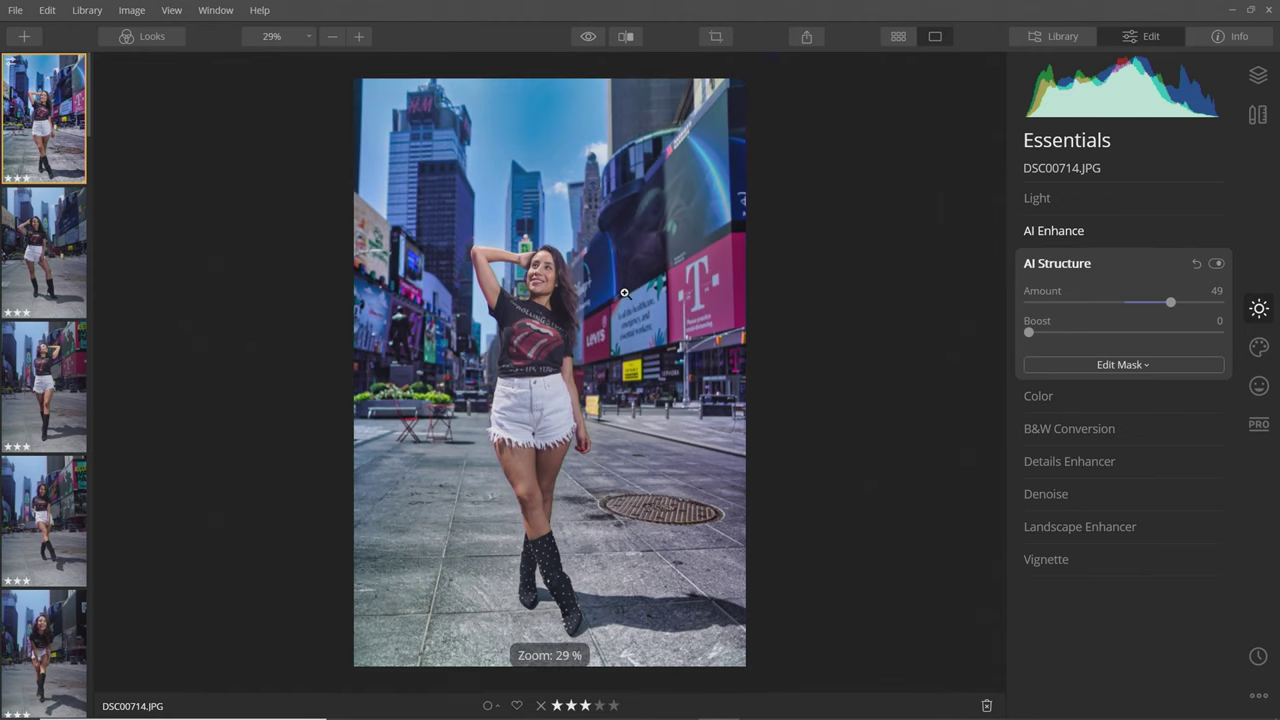
pyautogui.click(587, 38)
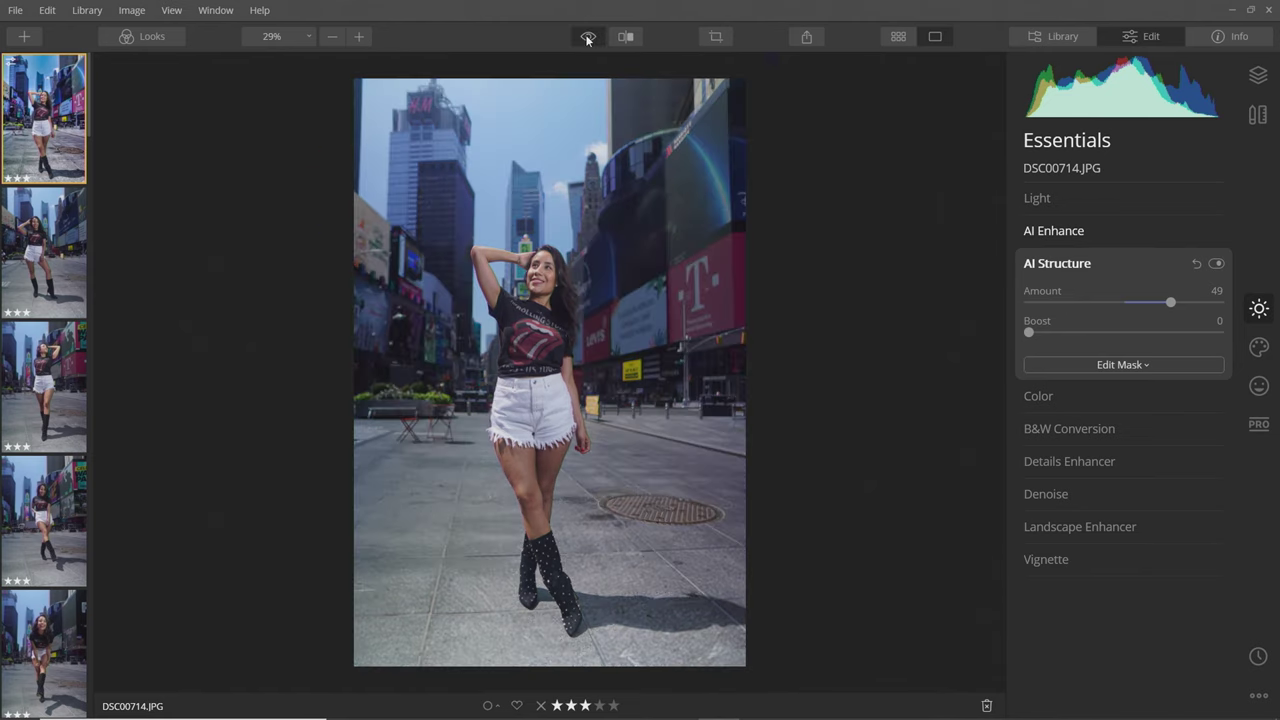
pyautogui.click(587, 38)
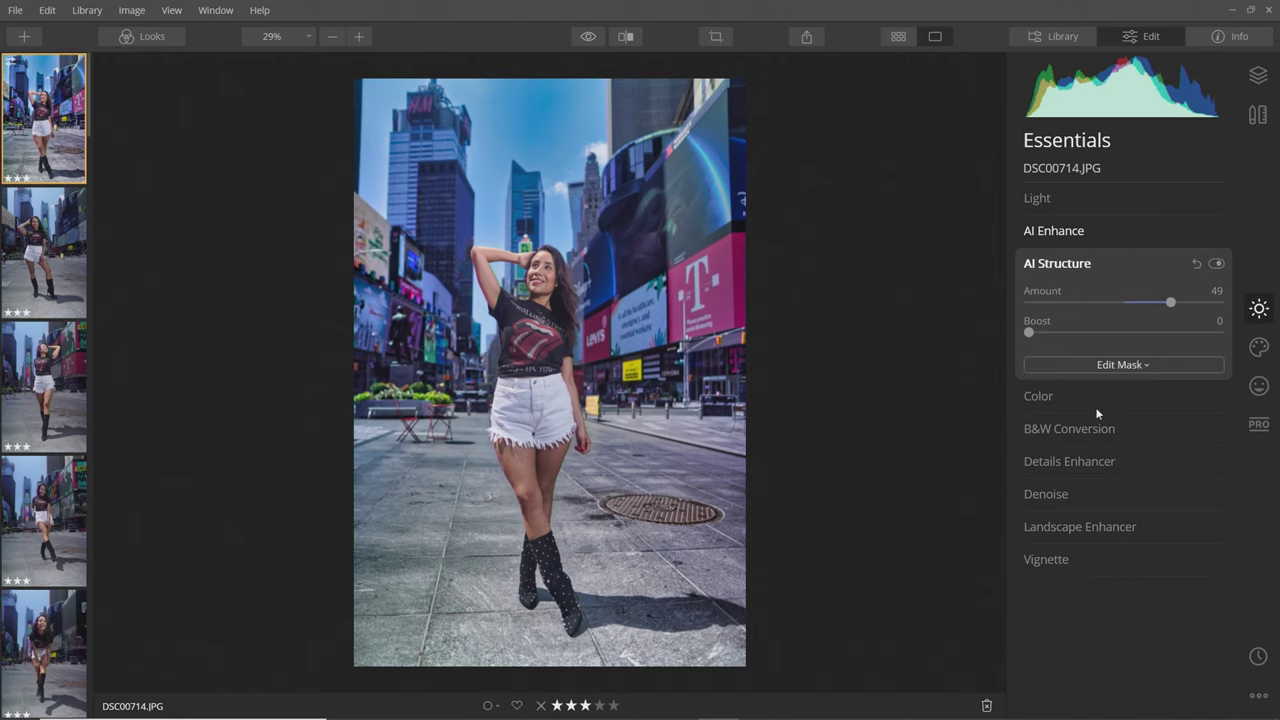
# Step: Try a saturation change with the Color tool, reset it and return to AI Structure
pyautogui.click(1058, 393)
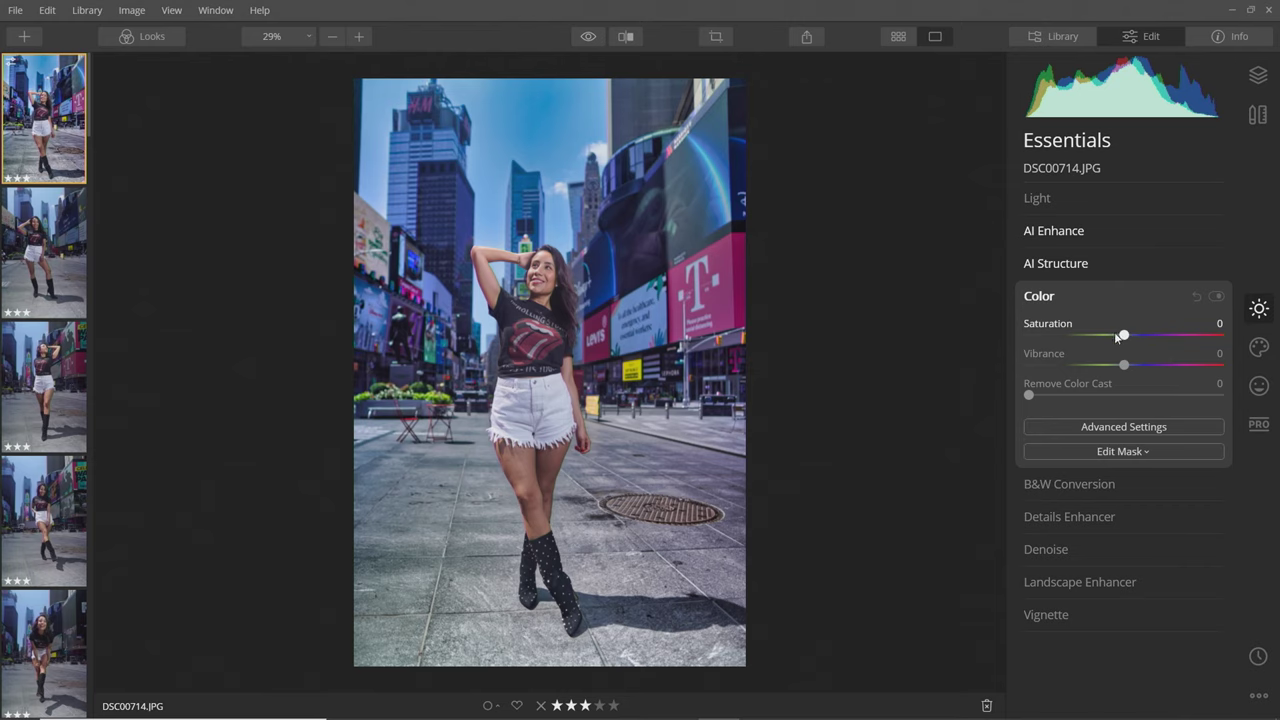
pyautogui.moveTo(1124, 337)
pyautogui.mouseDown()
pyautogui.moveTo(1199, 336)
pyautogui.moveTo(1123, 332)
pyautogui.mouseUp()
pyautogui.click(1197, 297)
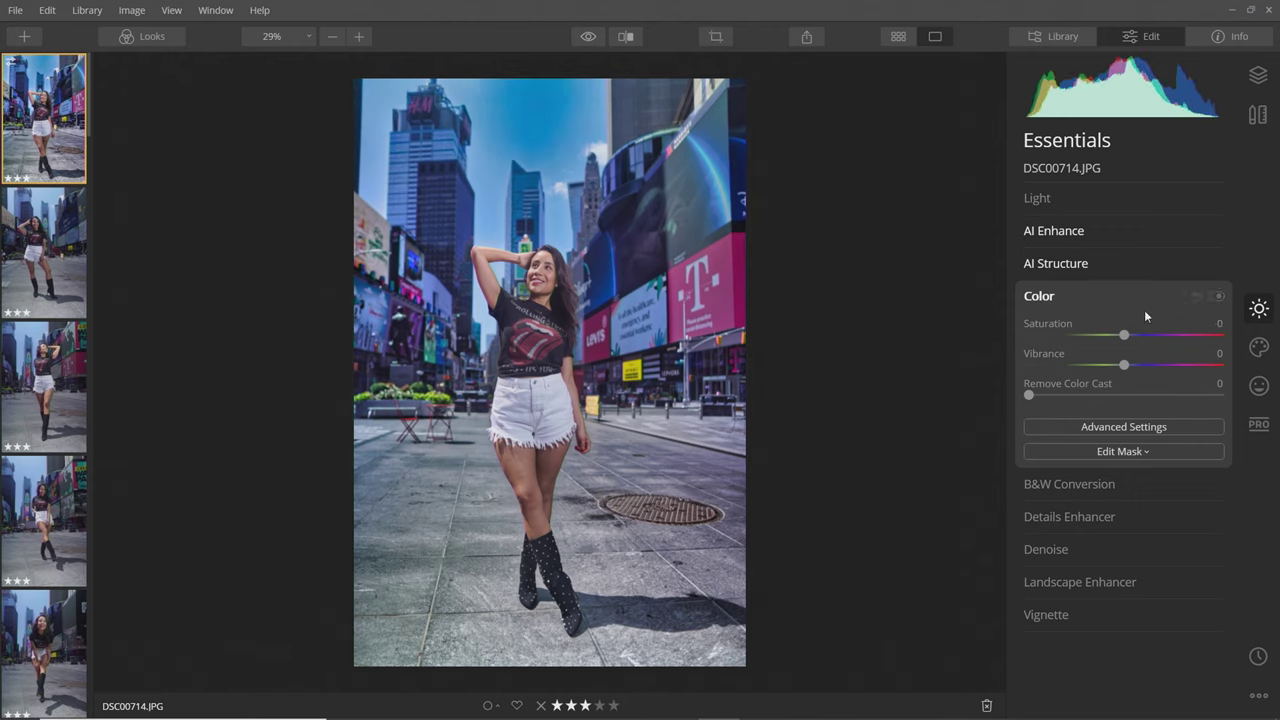
pyautogui.click(1075, 266)
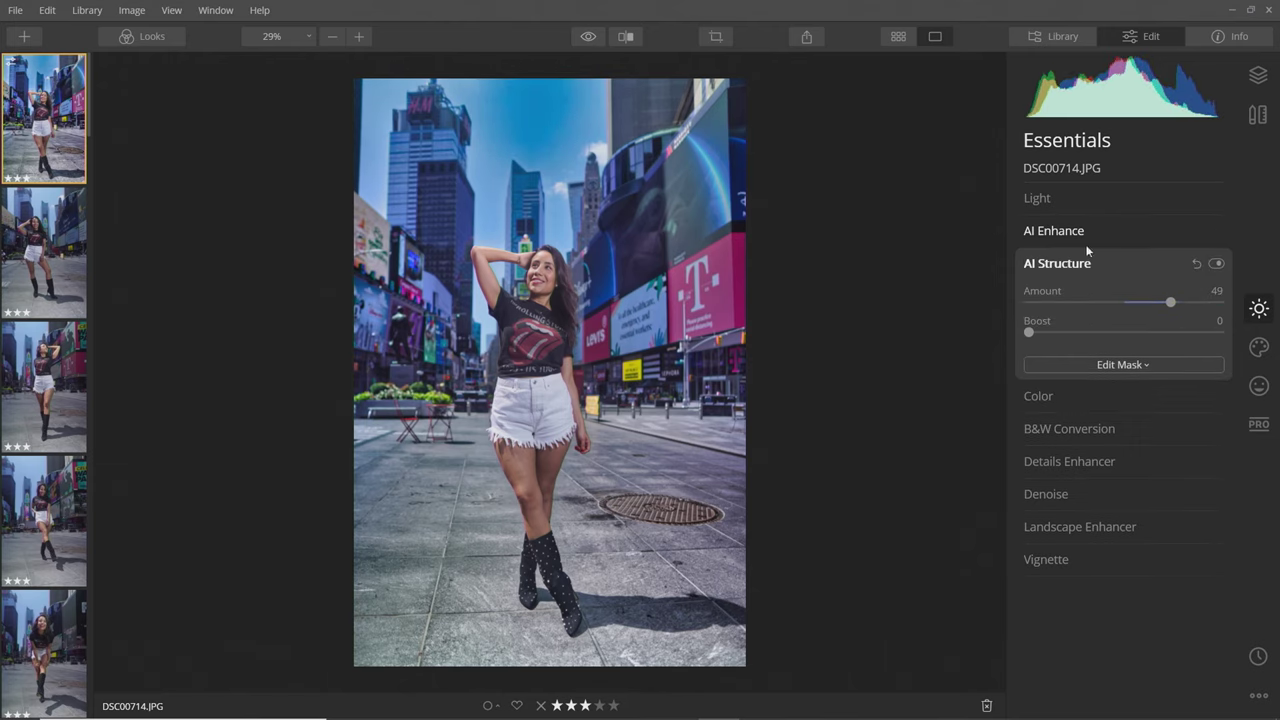
# Step: Replace the sky with Blue Sky 2 using AI Sky Replacement, set Horizon Blending to 35 and inspect the skyline up close
pyautogui.click(1260, 346)
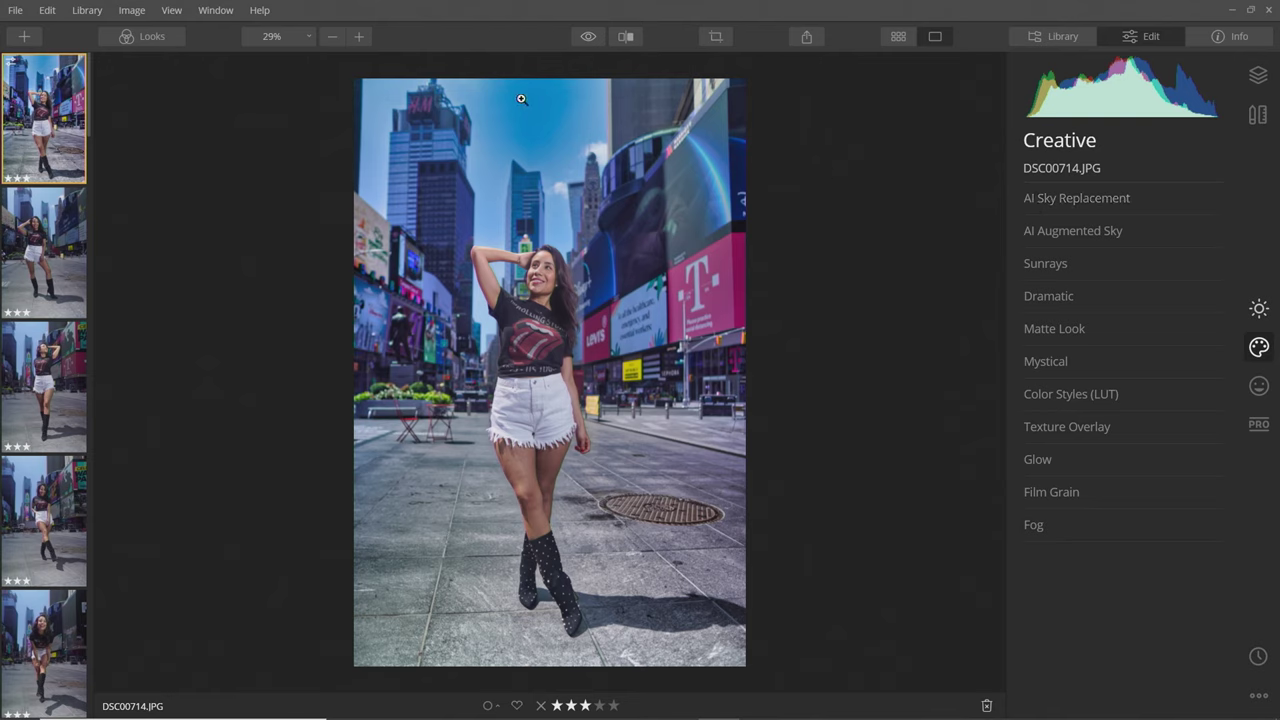
pyautogui.click(1083, 197)
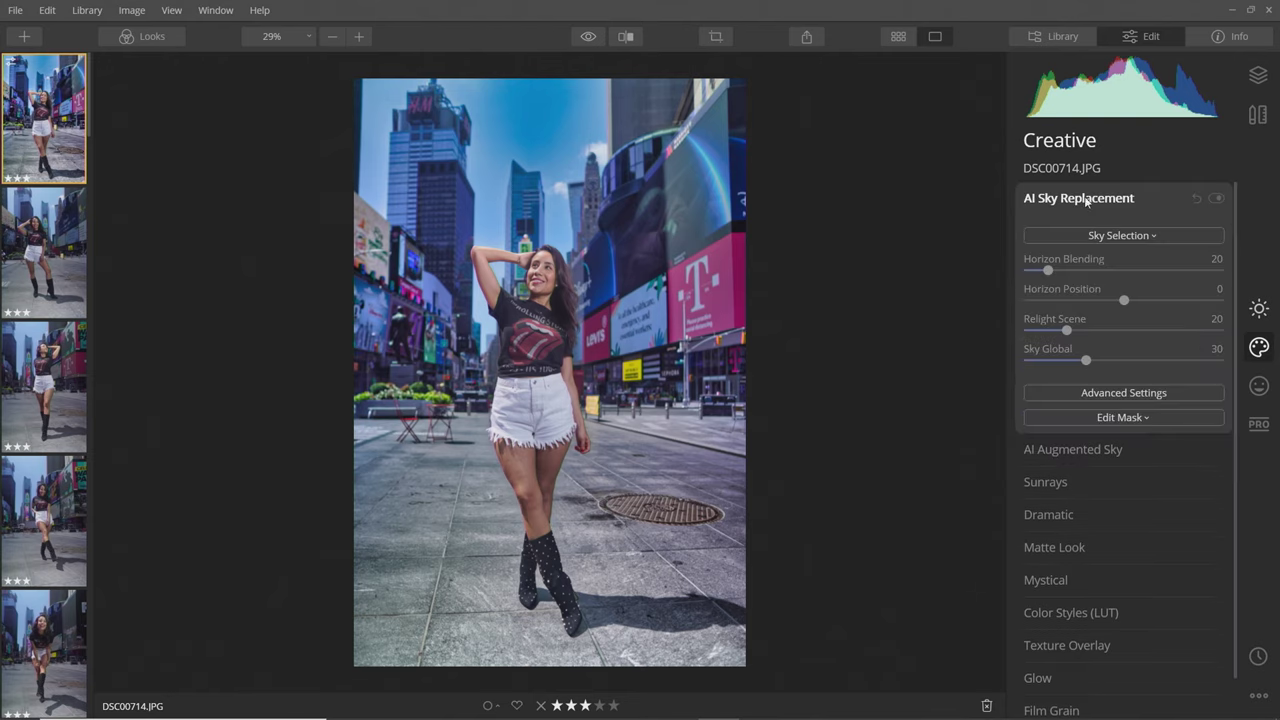
pyautogui.click(1140, 236)
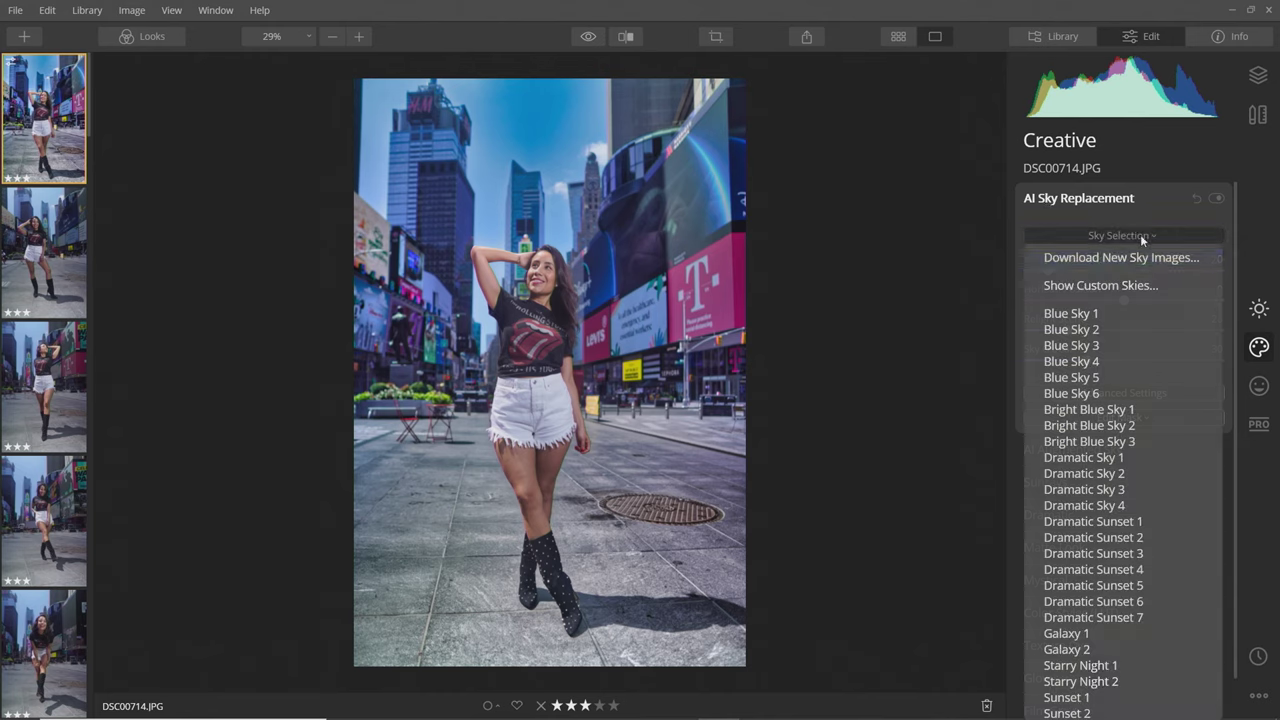
pyautogui.click(1087, 328)
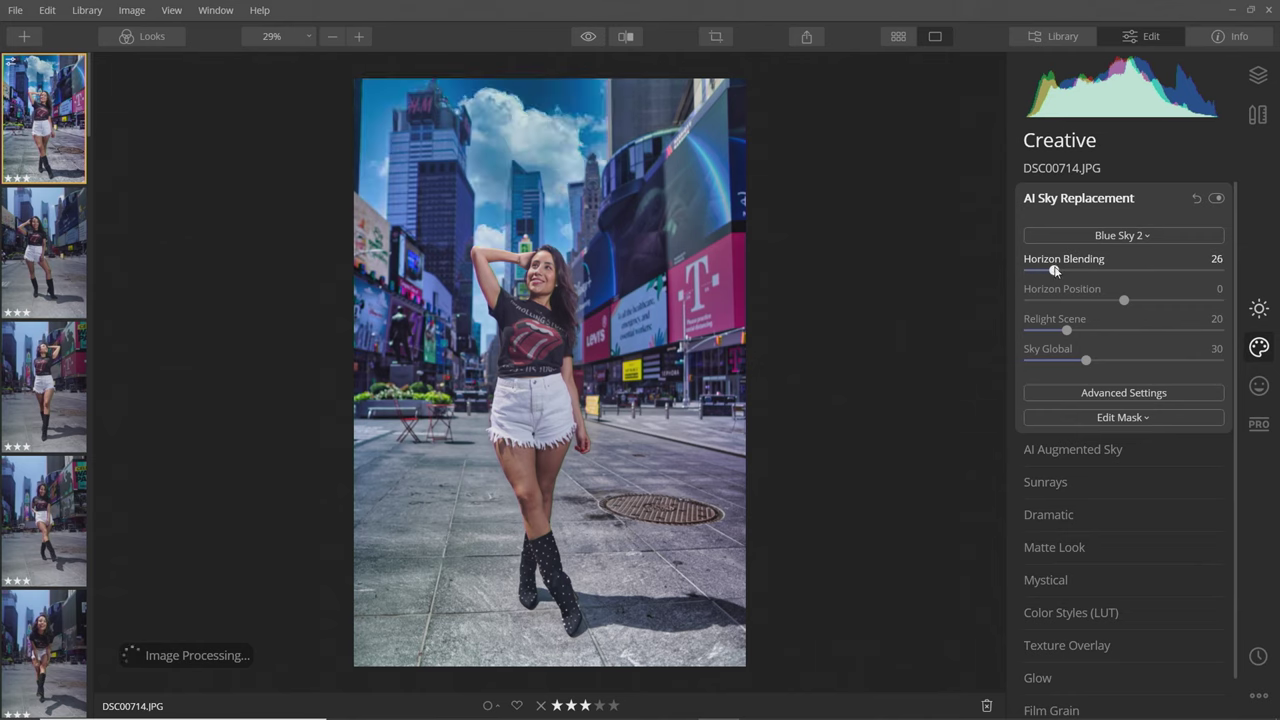
pyautogui.moveTo(1050, 270)
pyautogui.mouseDown()
pyautogui.moveTo(1135, 275)
pyautogui.moveTo(1068, 277)
pyautogui.mouseUp()
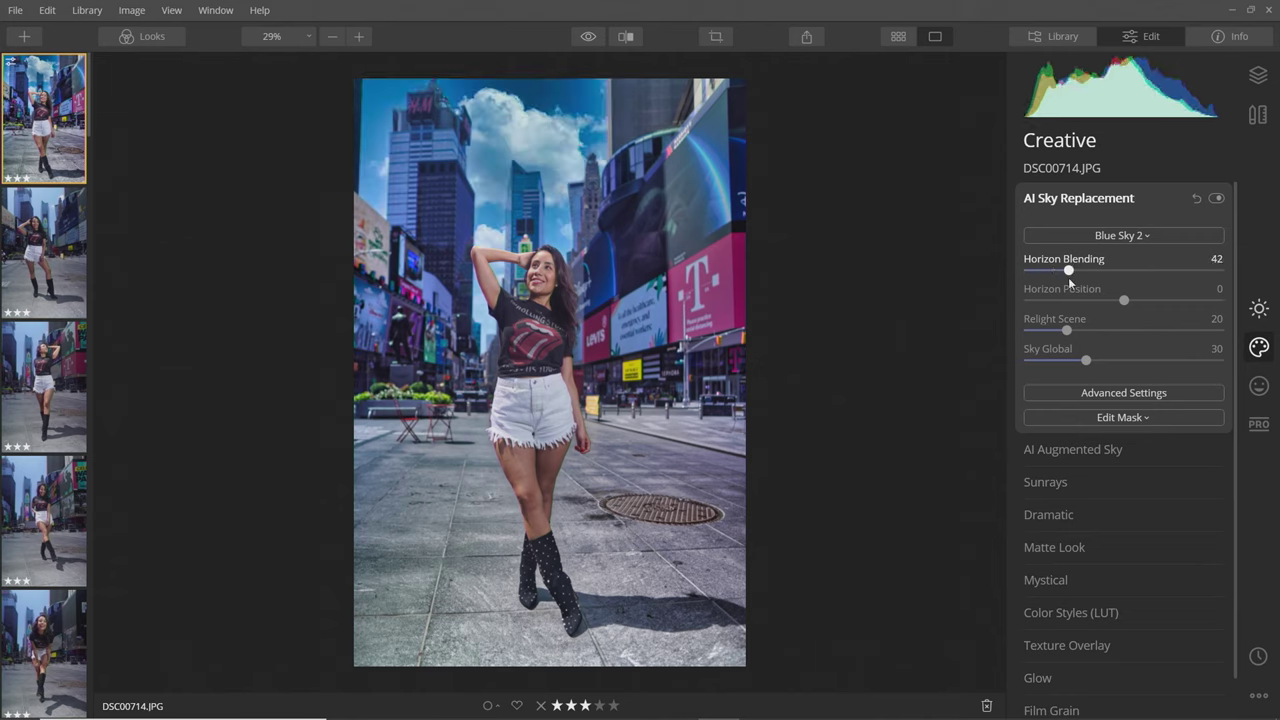
pyautogui.click(492, 168)
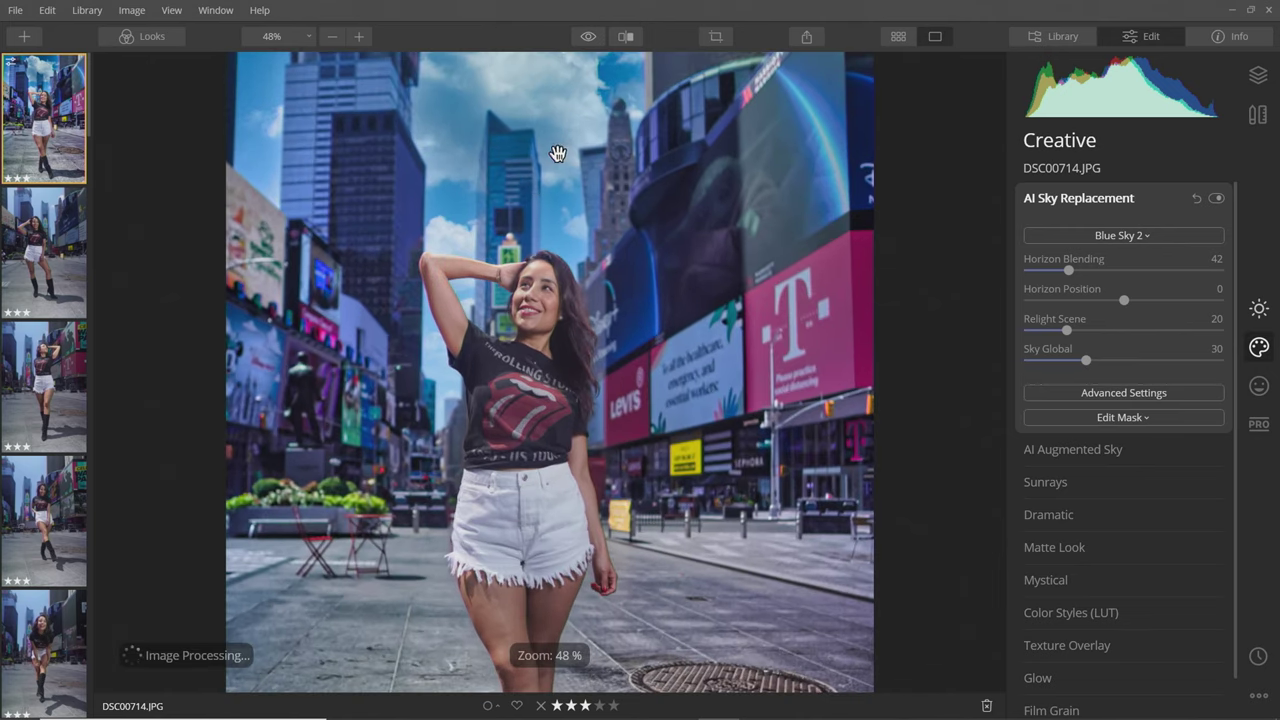
pyautogui.moveTo(554, 157); pyautogui.dragTo(605, 246)
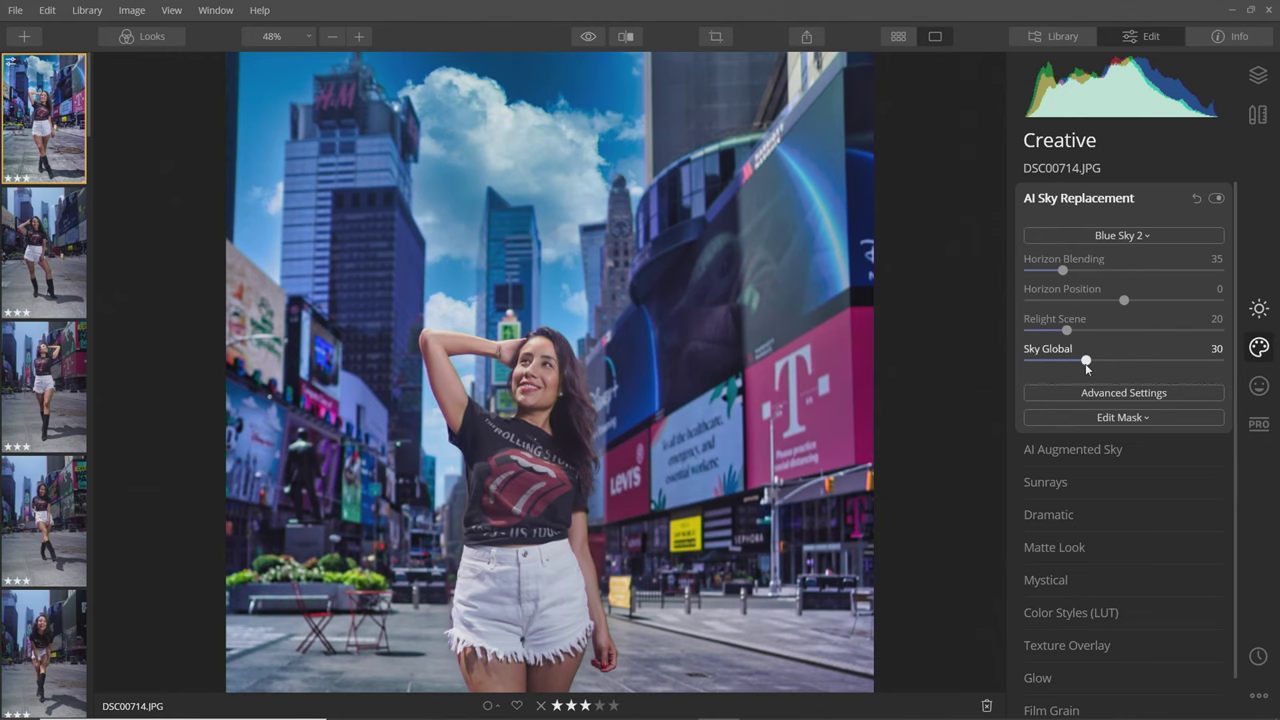
# Step: Try Sky Global at 72 and 0 for the replaced sky and settle on 24
pyautogui.moveTo(1096, 364); pyautogui.dragTo(1157, 367)
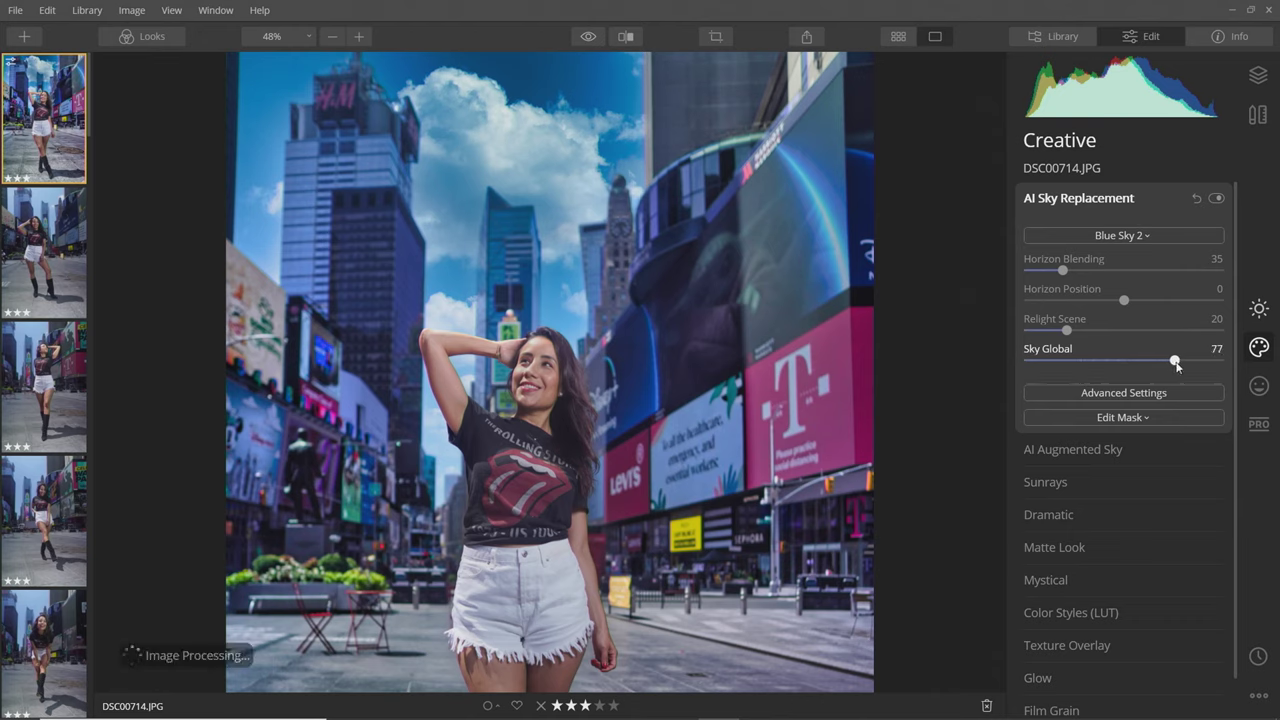
pyautogui.moveTo(1176, 366)
pyautogui.mouseDown()
pyautogui.moveTo(1104, 369)
pyautogui.moveTo(1166, 364)
pyautogui.mouseUp()
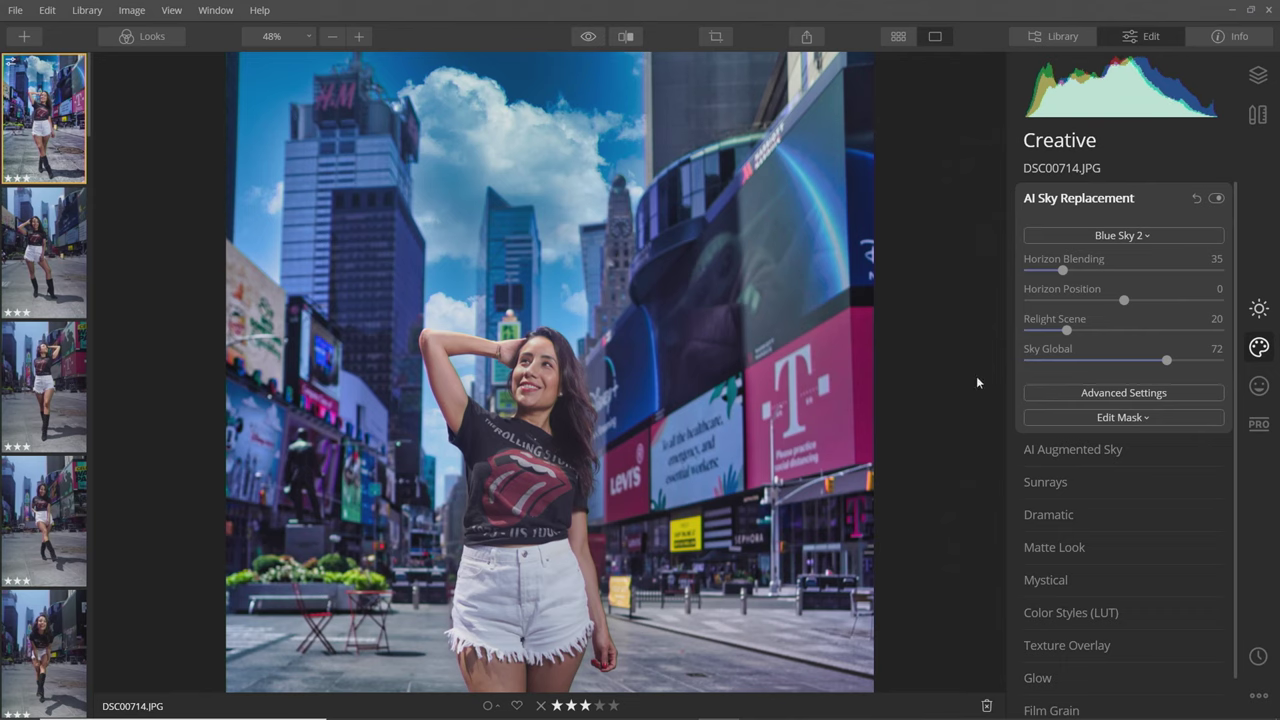
pyautogui.moveTo(1140, 361); pyautogui.dragTo(963, 366)
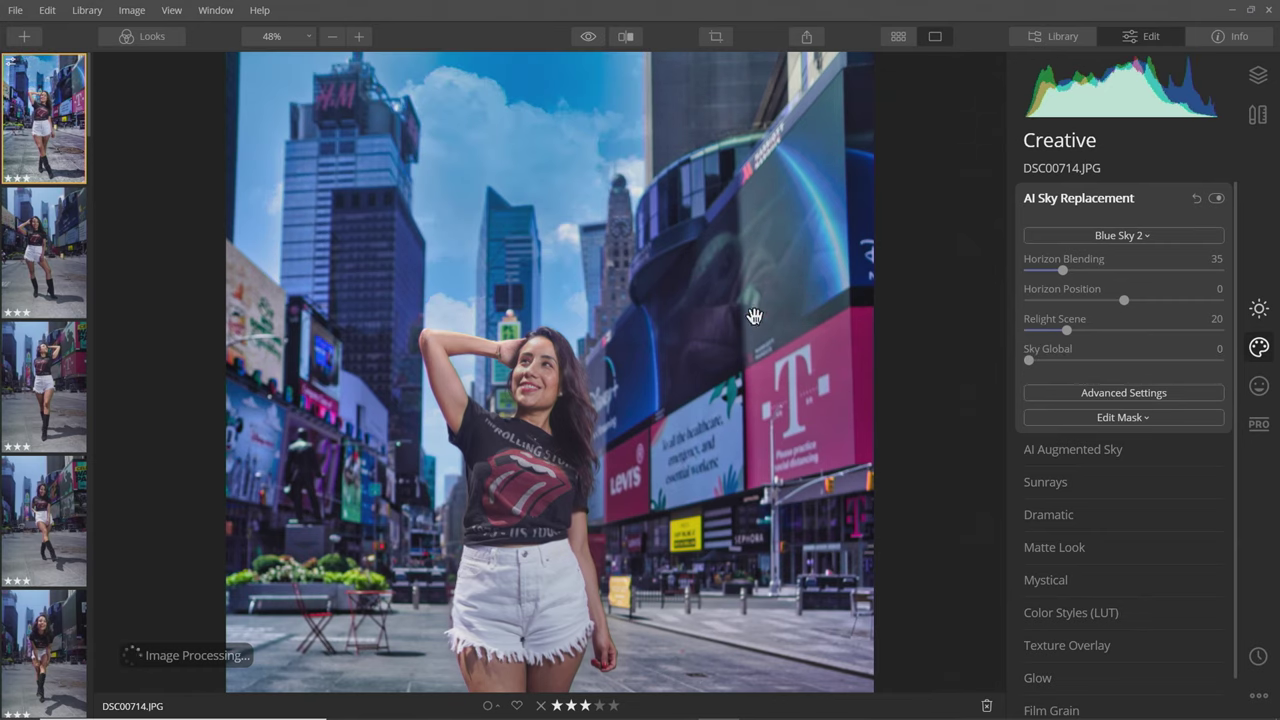
pyautogui.moveTo(1045, 364); pyautogui.dragTo(1077, 365)
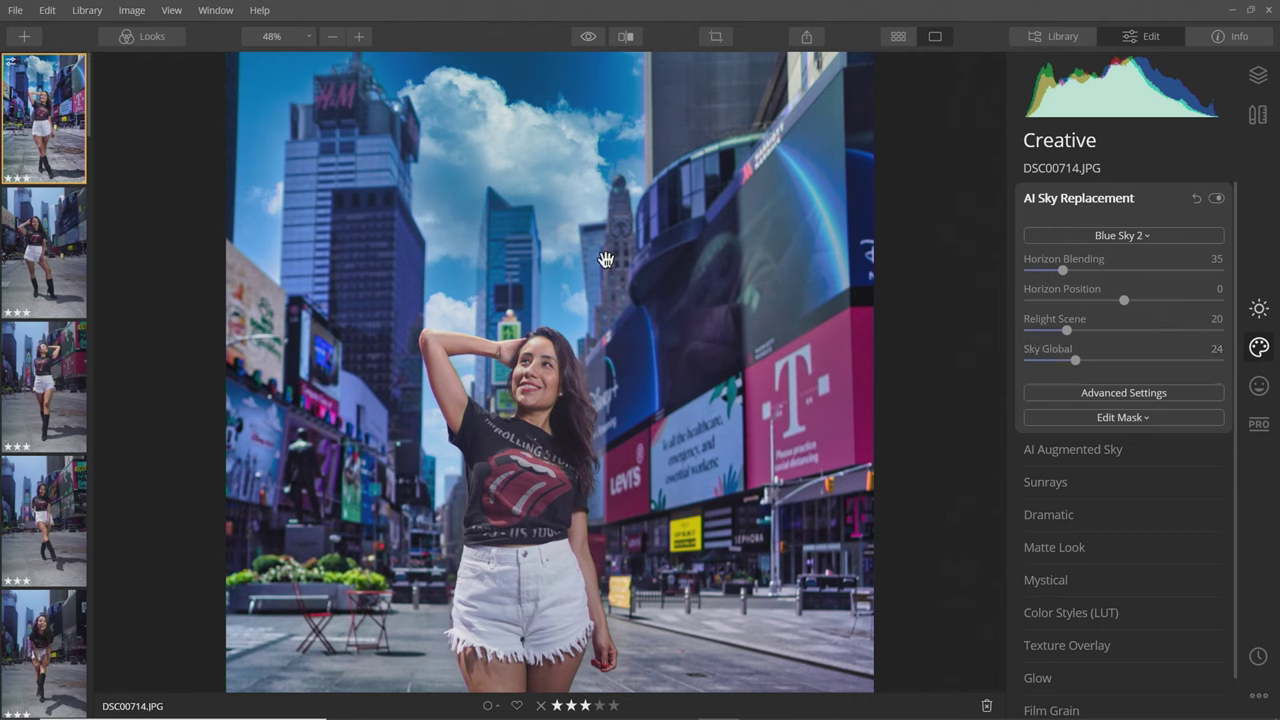
pyautogui.click(1068, 331)
# Step: Try Sunset 2 as the replacement sky and set Relight Scene to 24 after testing stronger values
pyautogui.click(1127, 235)
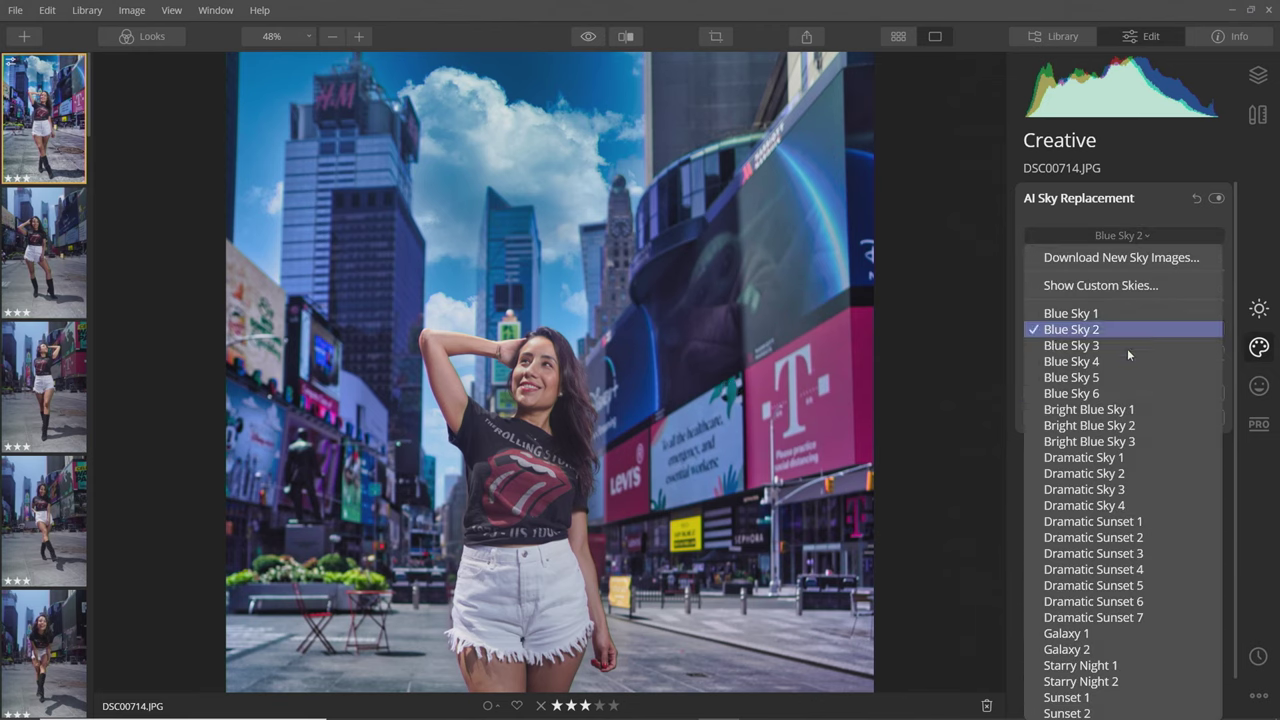
pyautogui.scroll(-3, 1122, 495)
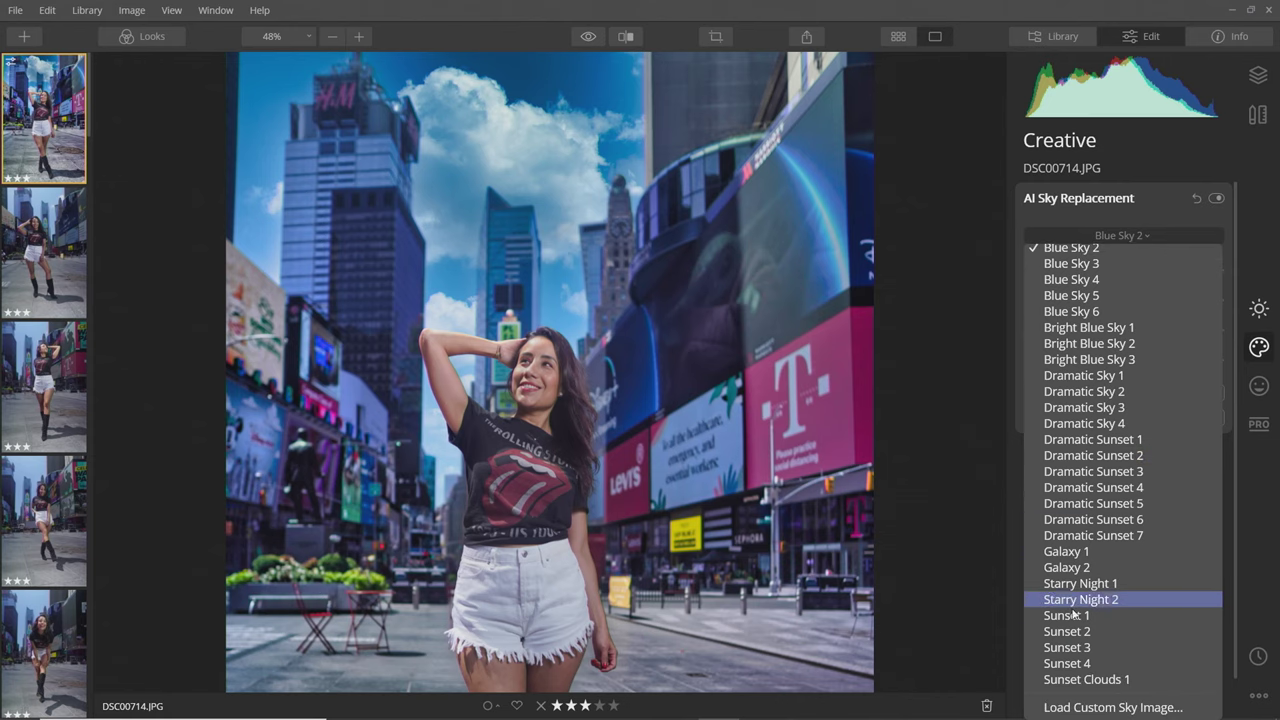
pyautogui.click(1075, 630)
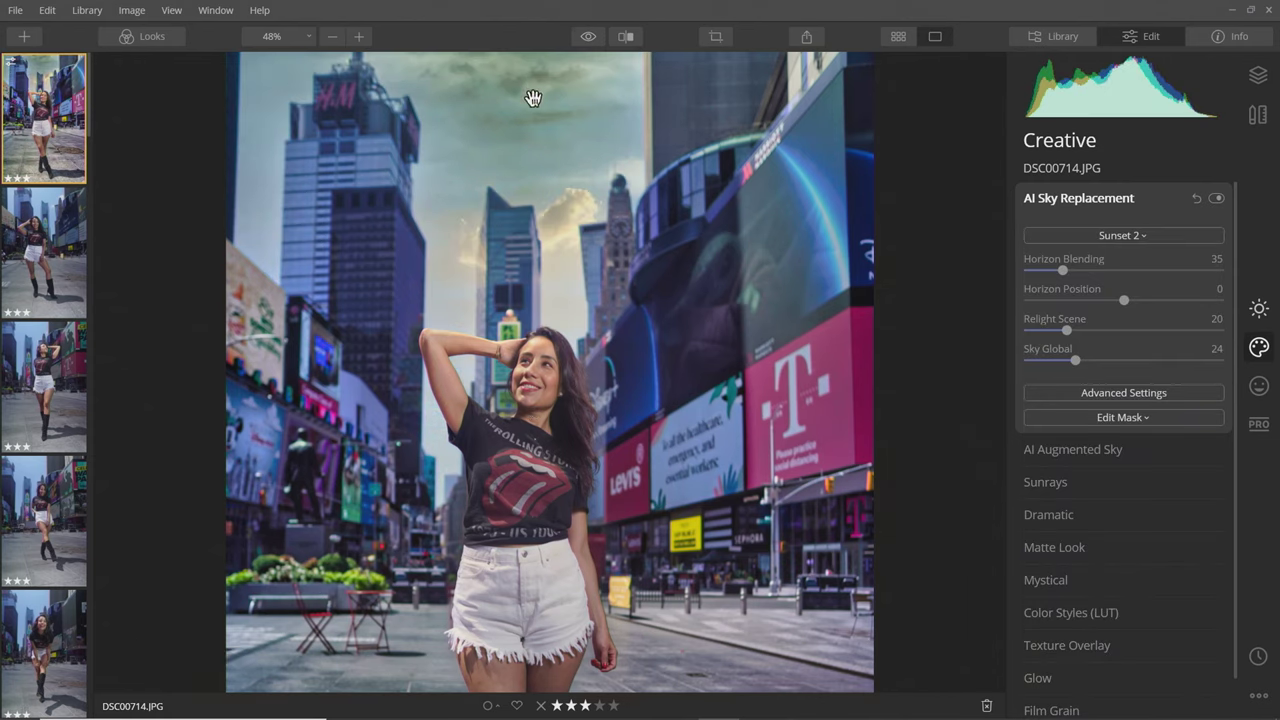
pyautogui.moveTo(1089, 333); pyautogui.dragTo(1160, 335)
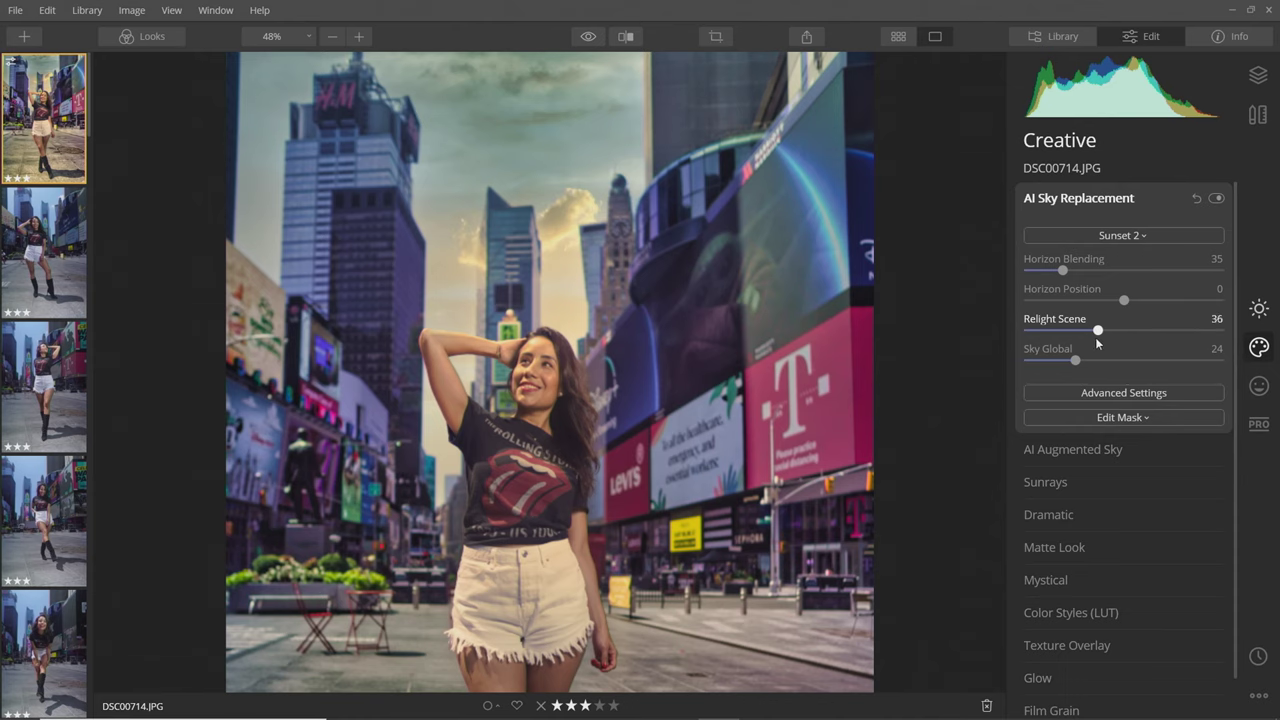
pyautogui.moveTo(1097, 331); pyautogui.dragTo(1075, 331)
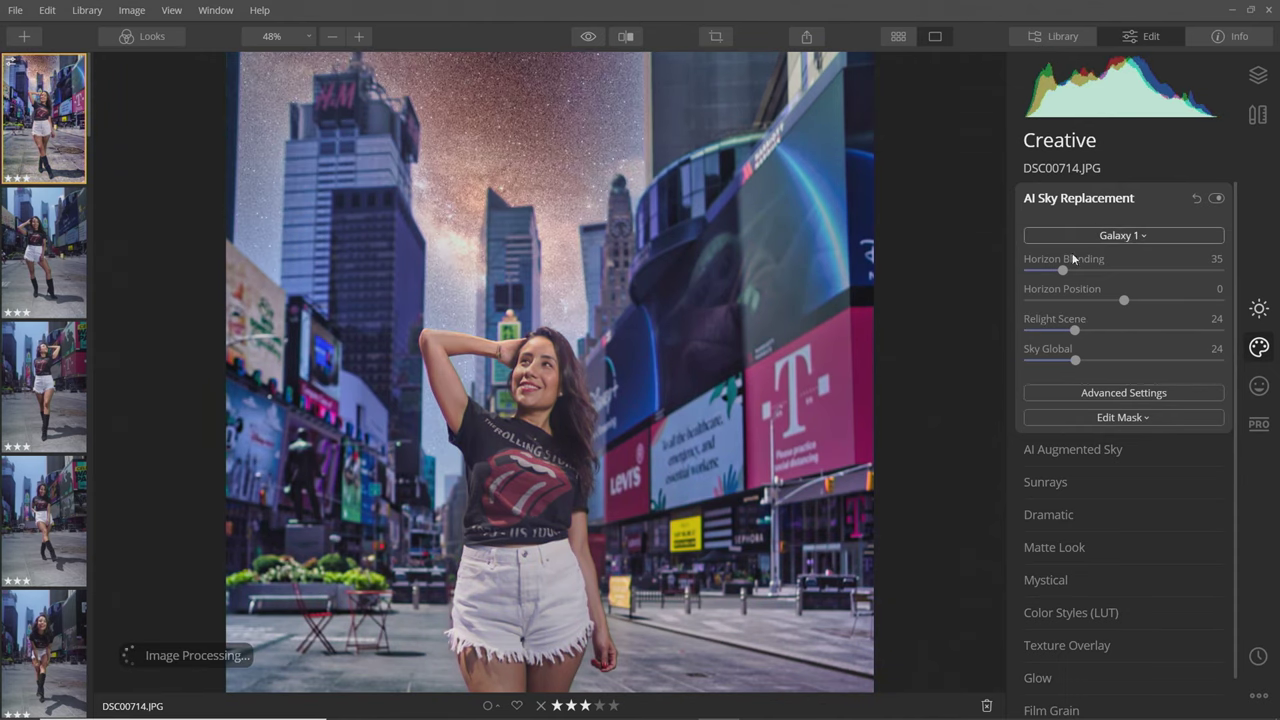
# Step: Try Blue Sky 6 and settle on Blue Sky 3 as the replacement sky, with Horizon Blending 23 and Horizon Position -13
pyautogui.click(1126, 235)
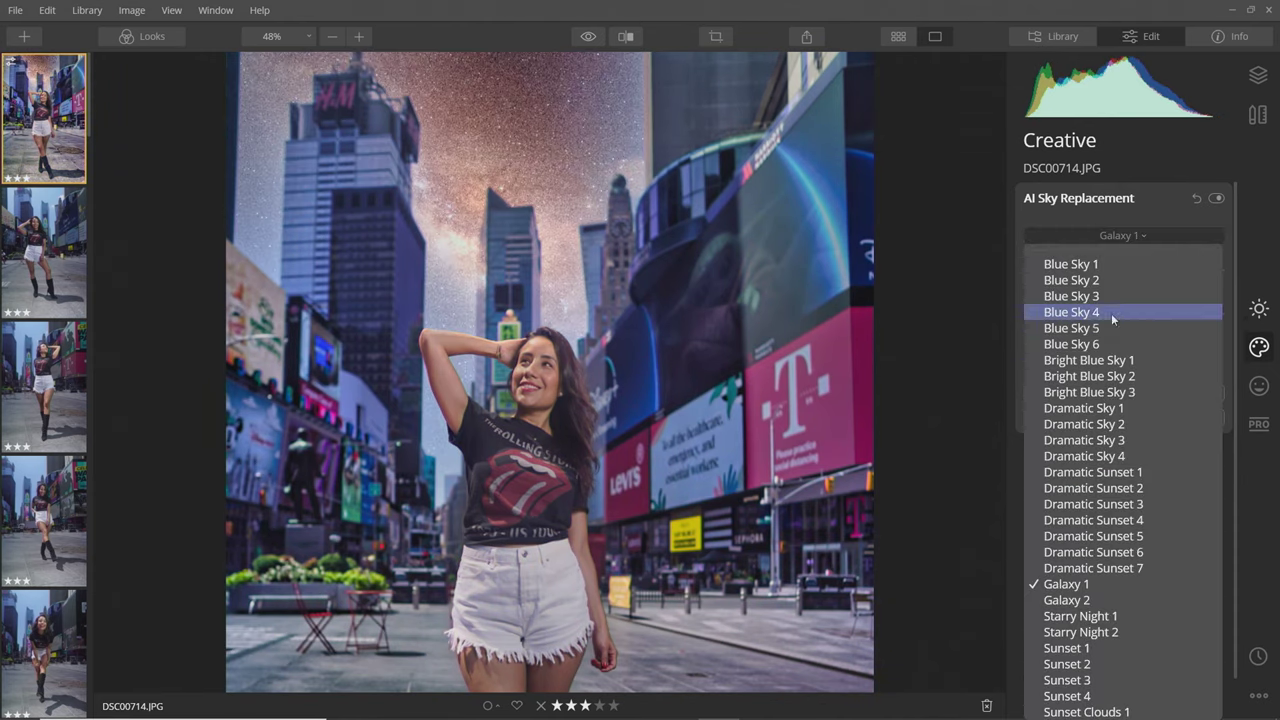
pyautogui.click(1106, 343)
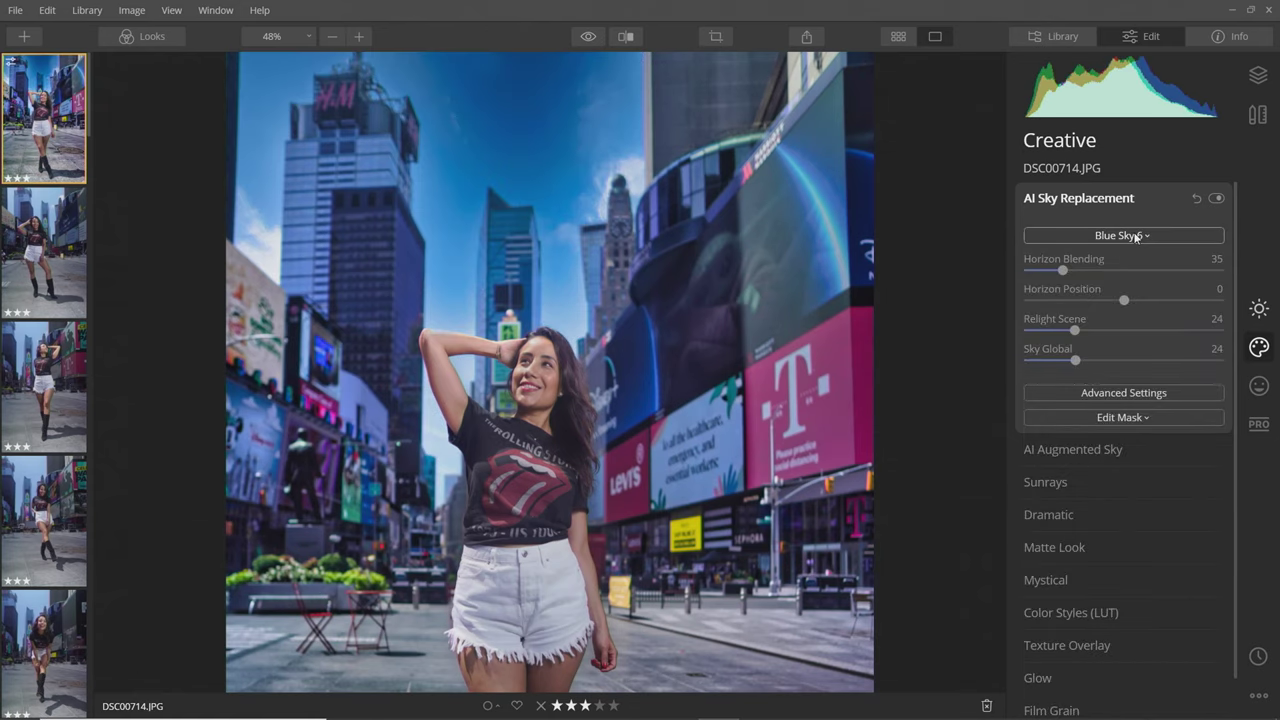
pyautogui.click(1133, 235)
pyautogui.click(1110, 296)
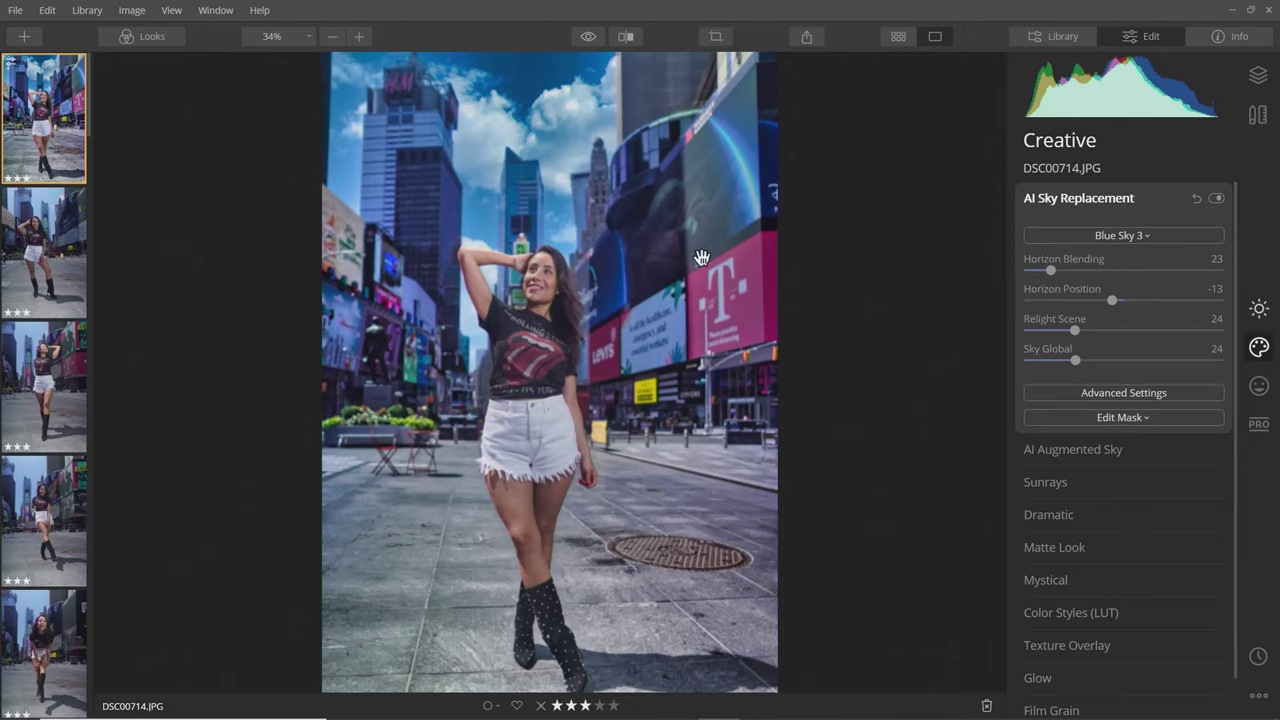
# Step: Inspect the new sky up close and refine it with Horizon Blending 65, Sky Global 10, Sky Local 31 and Flip Sky enabled
pyautogui.scroll(2, 461, 222)
pyautogui.scroll(2, 461, 222)
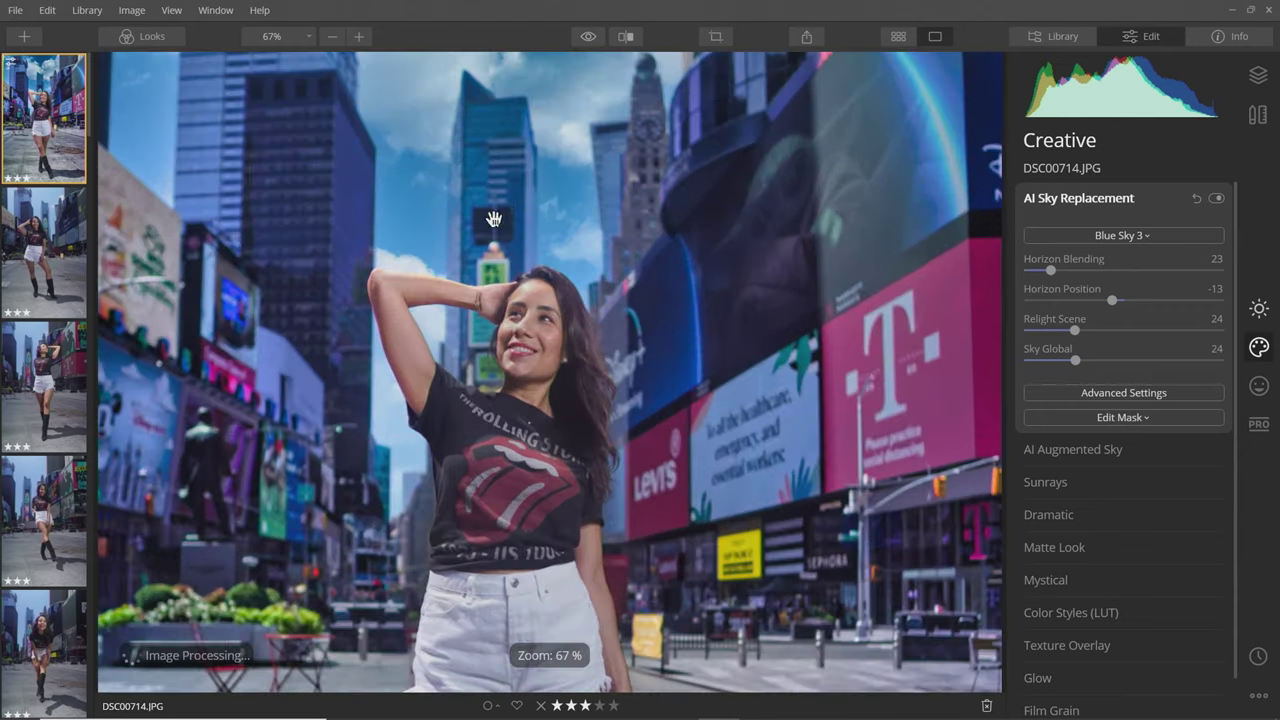
pyautogui.moveTo(518, 186); pyautogui.dragTo(632, 353)
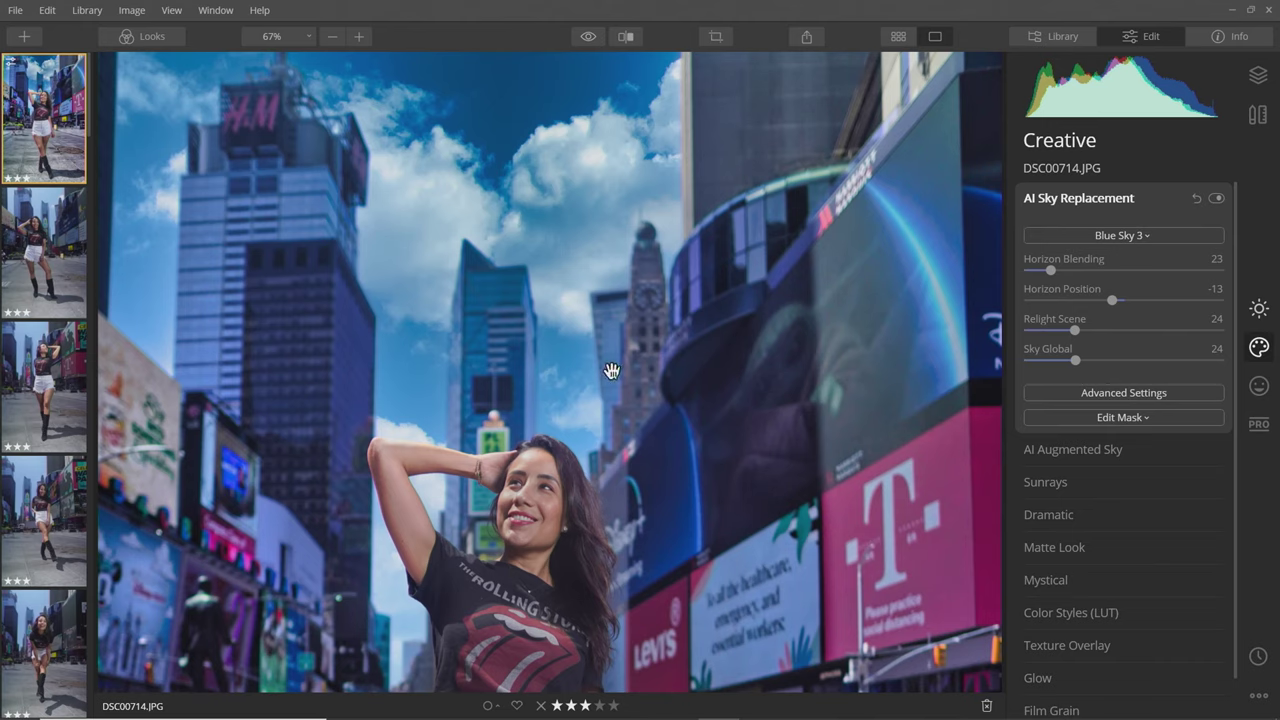
pyautogui.scroll(-1, 543, 290)
pyautogui.scroll(-2, 543, 290)
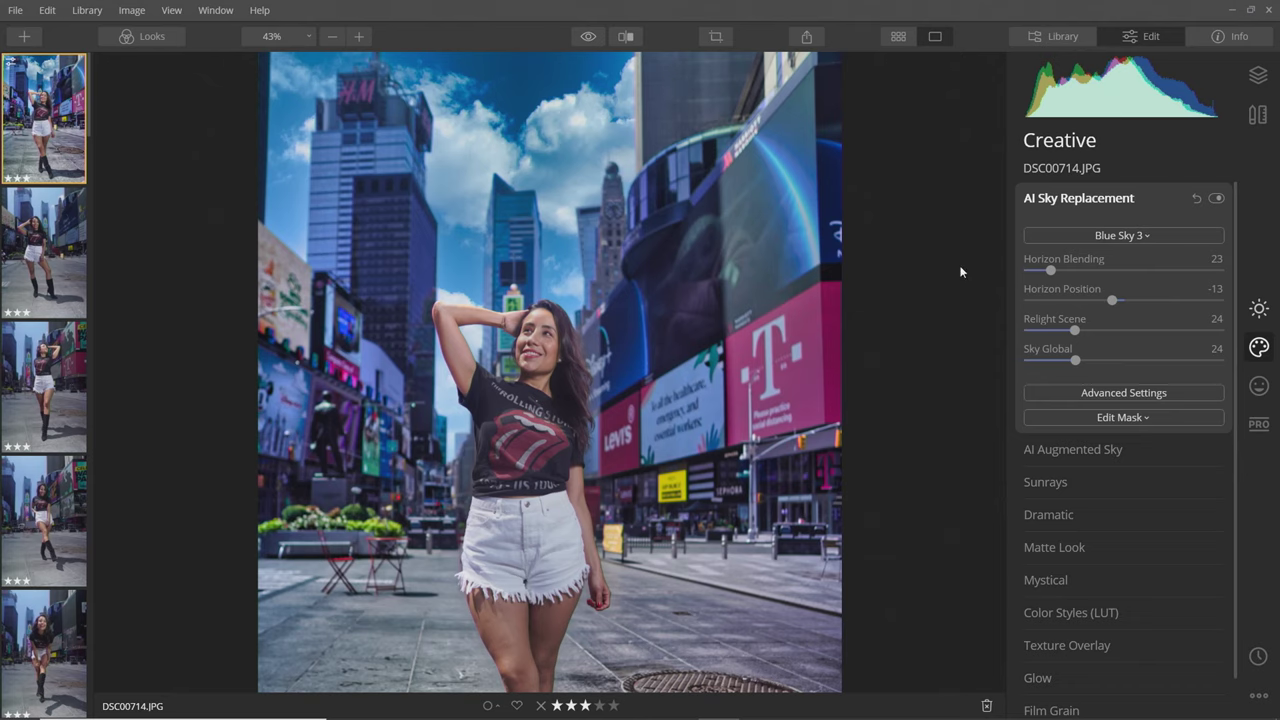
pyautogui.click(1133, 418)
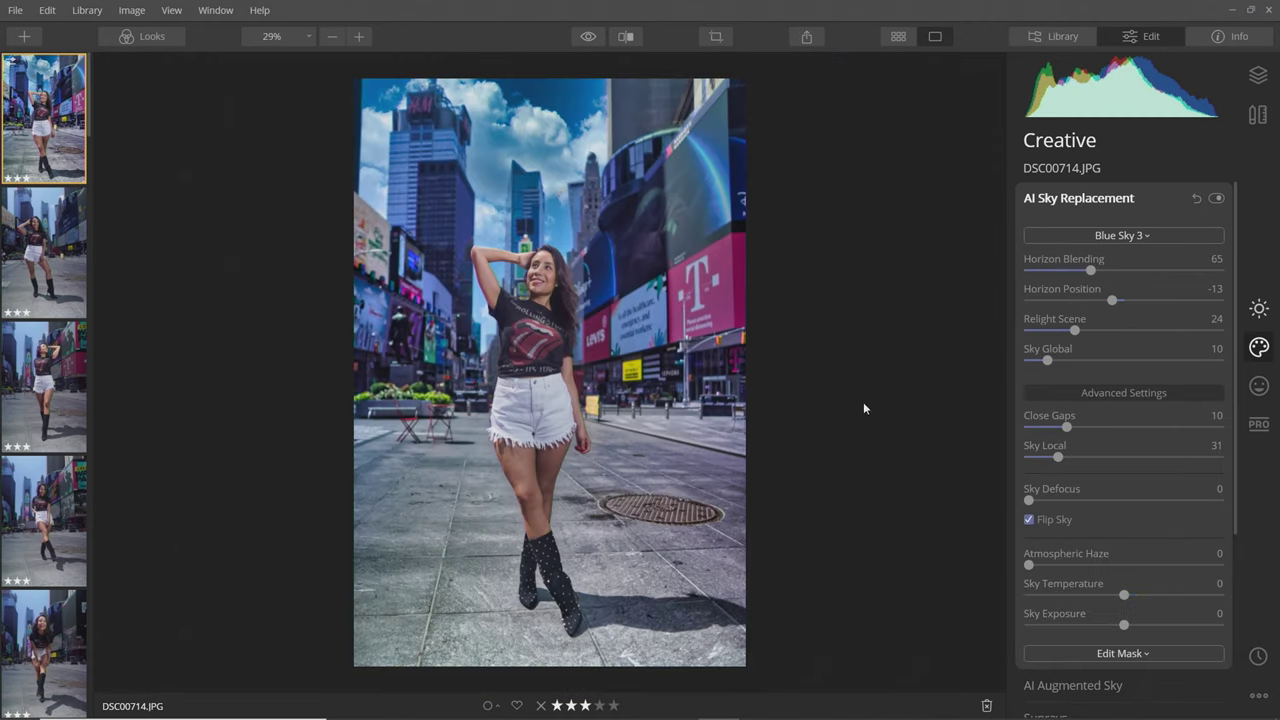
# Step: Set Sky Defocus to 17 for the replaced sky and check the softened clouds up close
pyautogui.scroll(3, 534, 186)
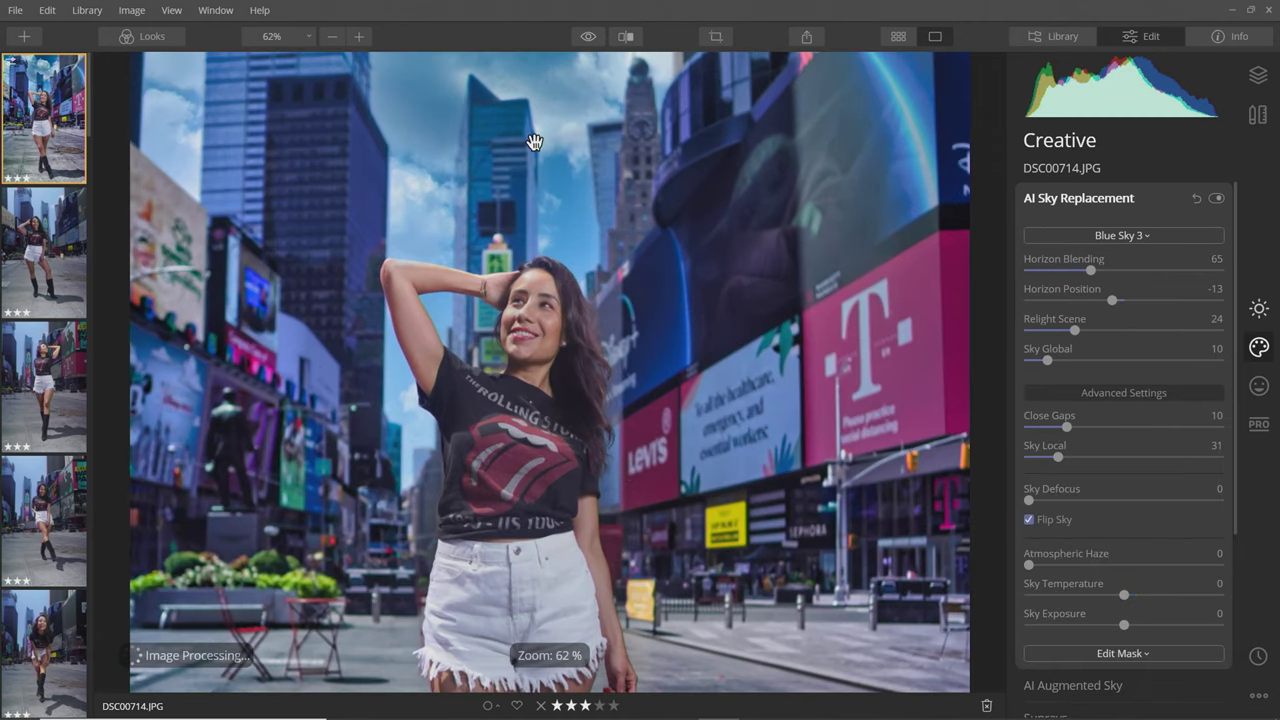
pyautogui.moveTo(534, 142); pyautogui.dragTo(589, 304)
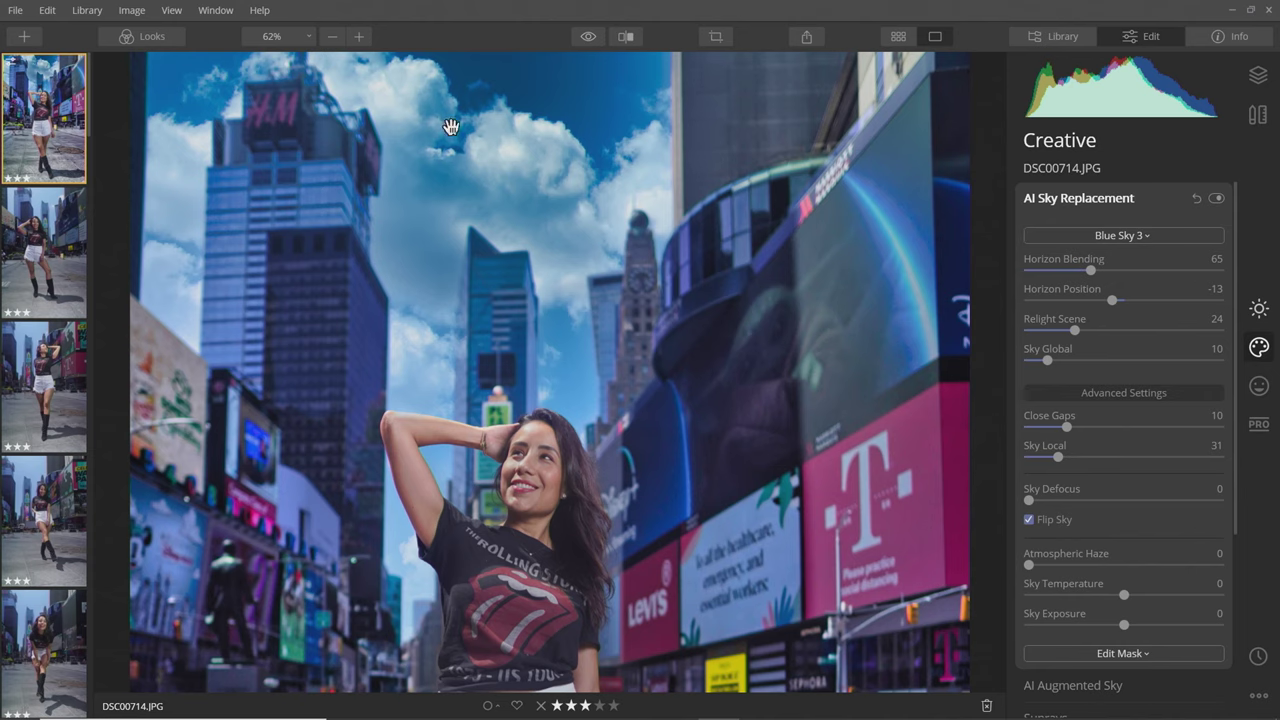
pyautogui.moveTo(1034, 504); pyautogui.dragTo(1065, 503)
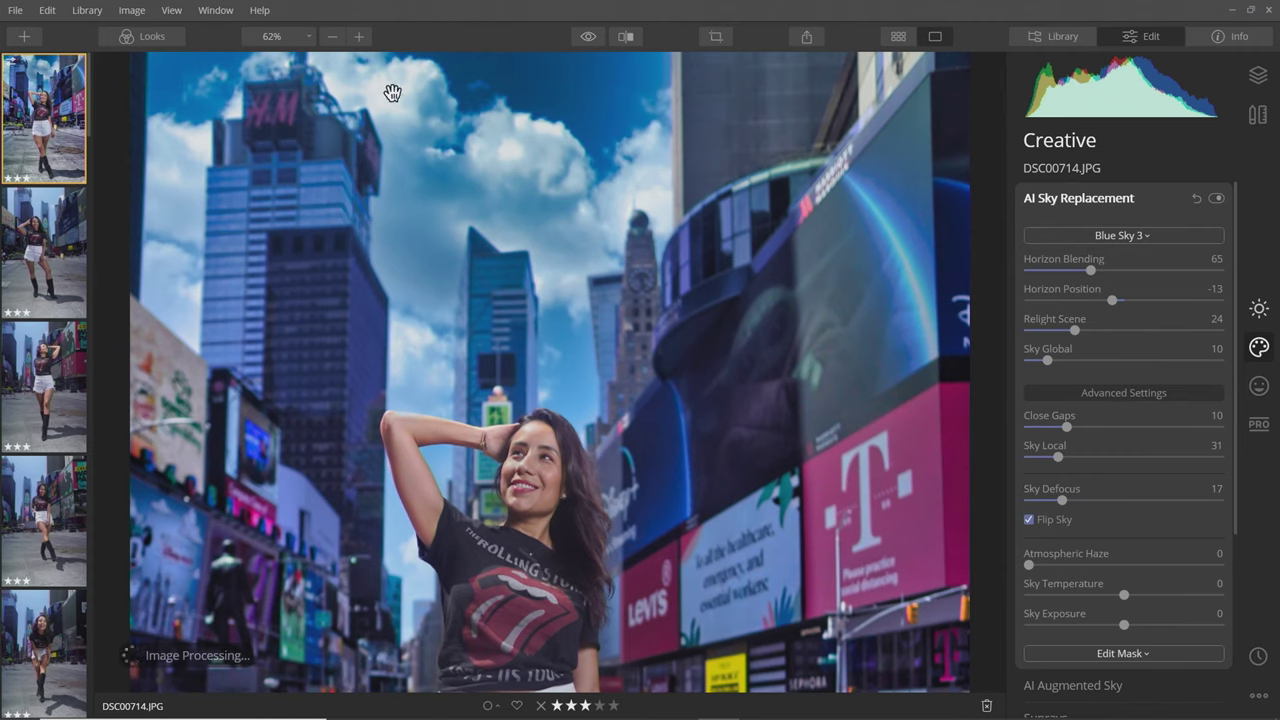
pyautogui.click(466, 130)
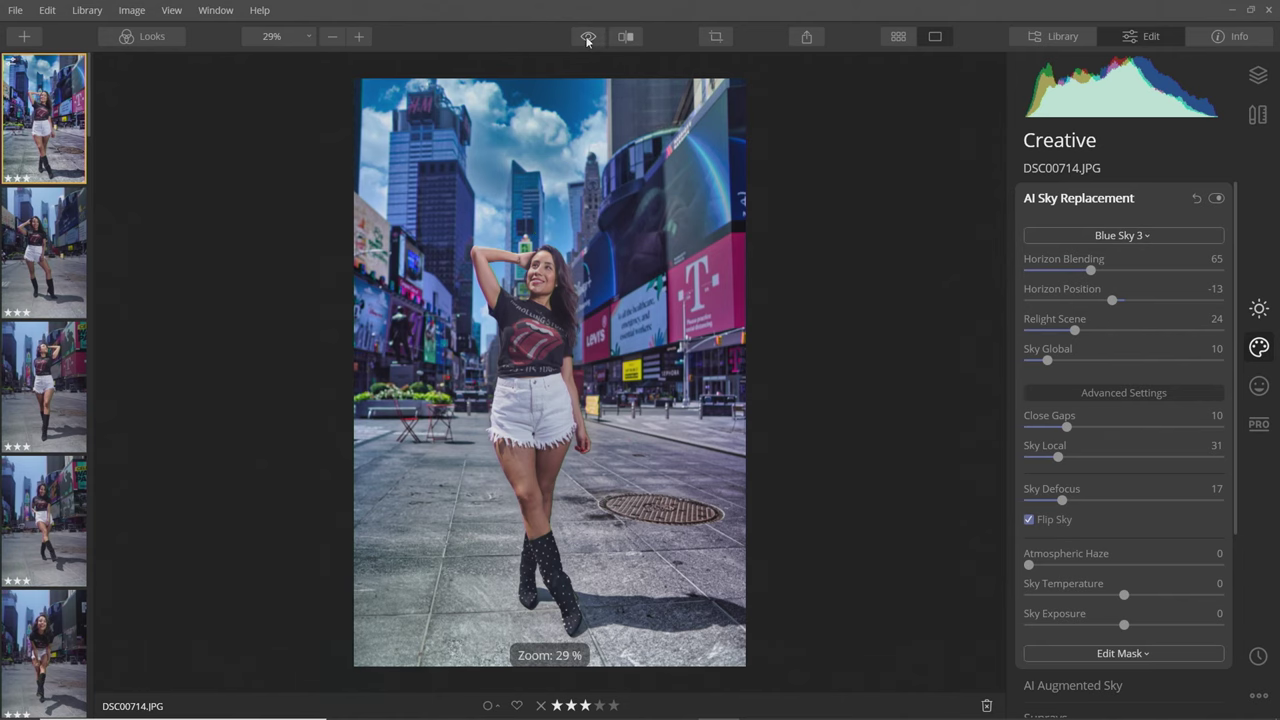
# Step: Compare the whole edited photo with the unedited original
pyautogui.click(587, 38)
pyautogui.click(587, 38)
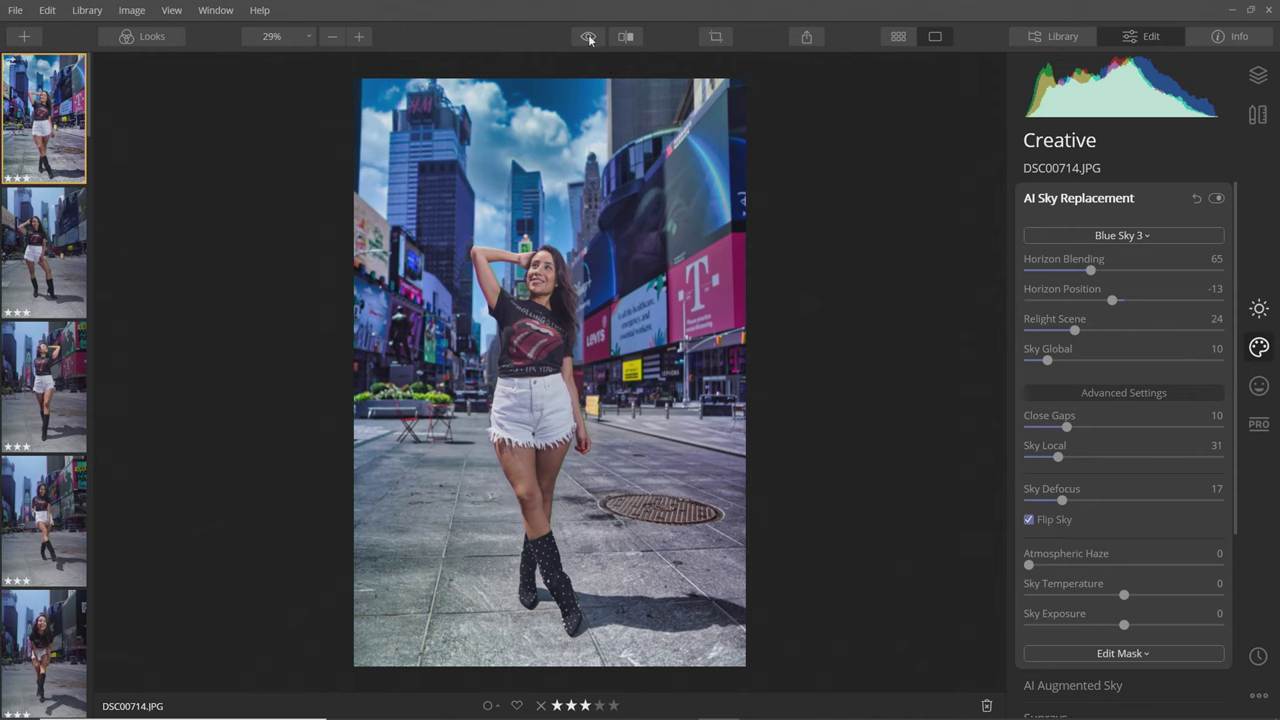
pyautogui.click(589, 39)
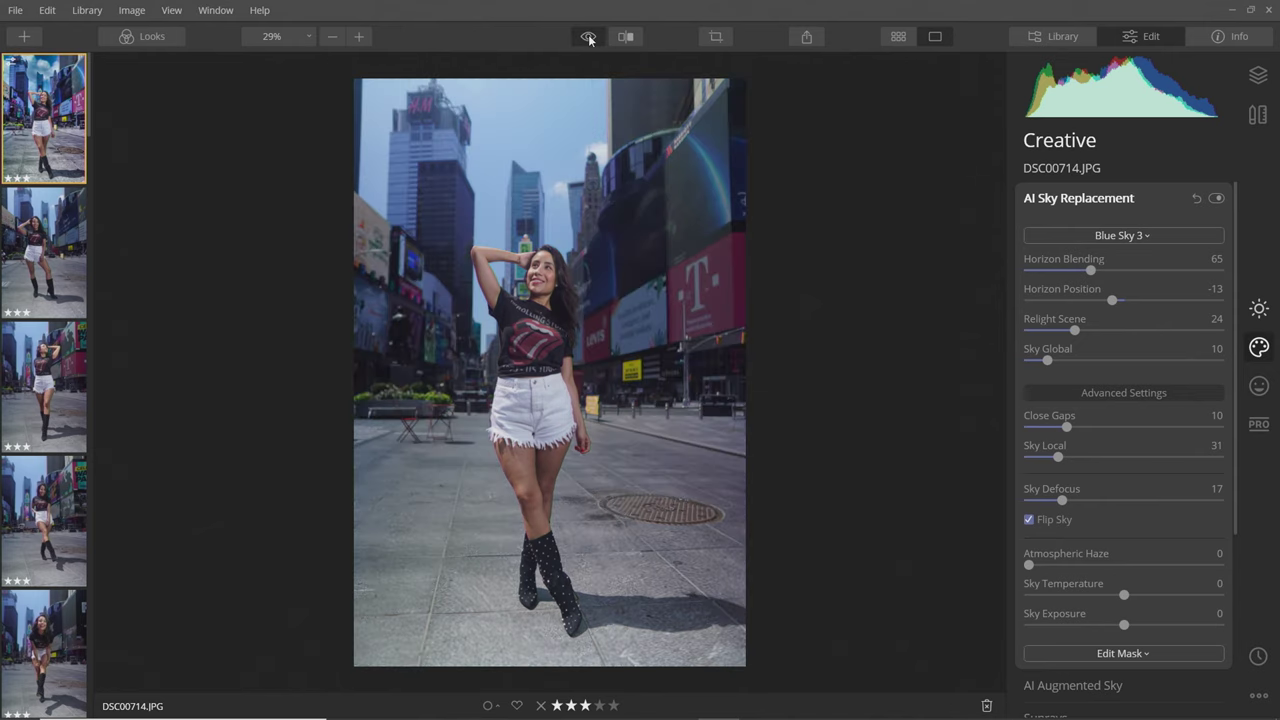
pyautogui.click(589, 39)
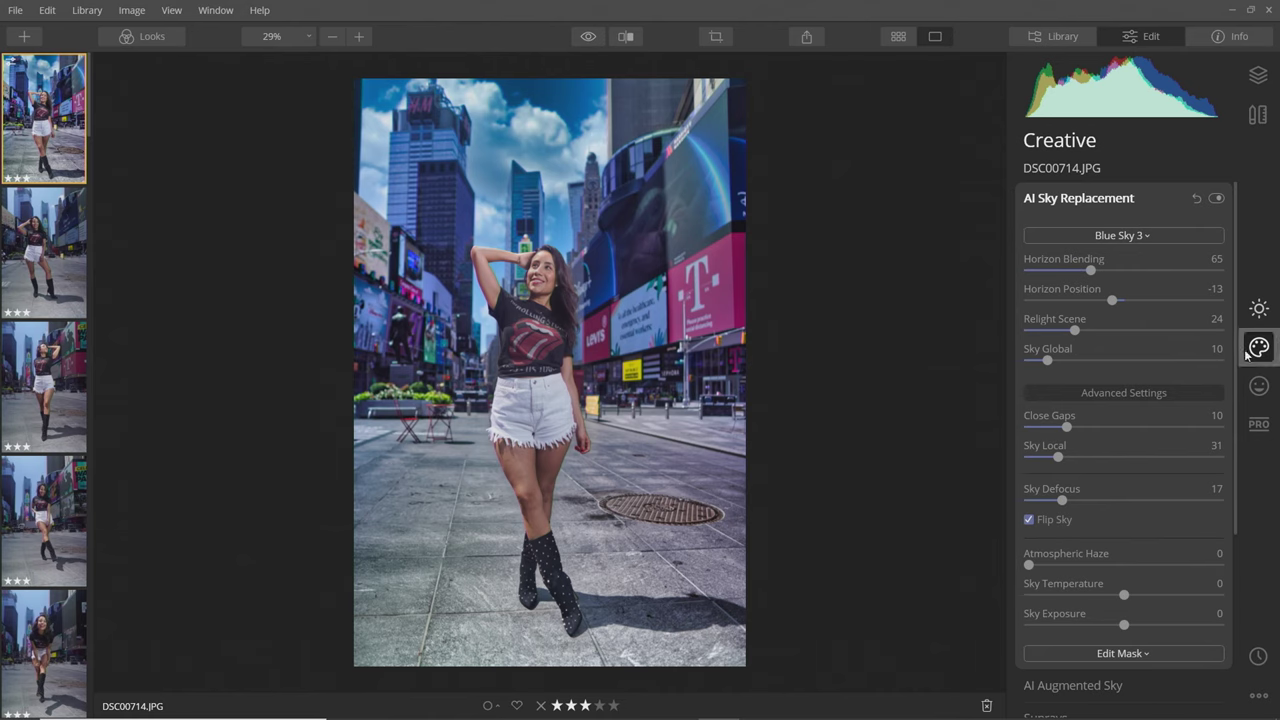
# Step: Smooth the woman's skin with AI Skin Enhancer, using Amount 36 and Shine Removal 90
pyautogui.click(1258, 385)
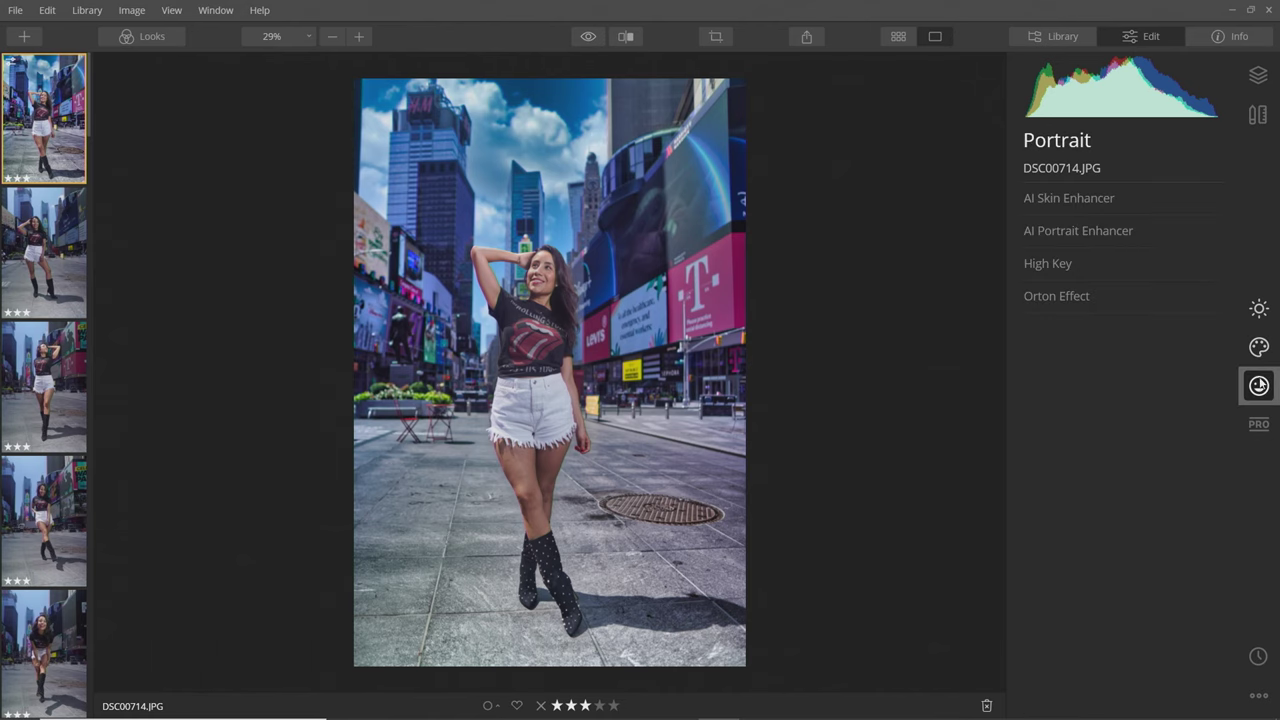
pyautogui.click(1065, 202)
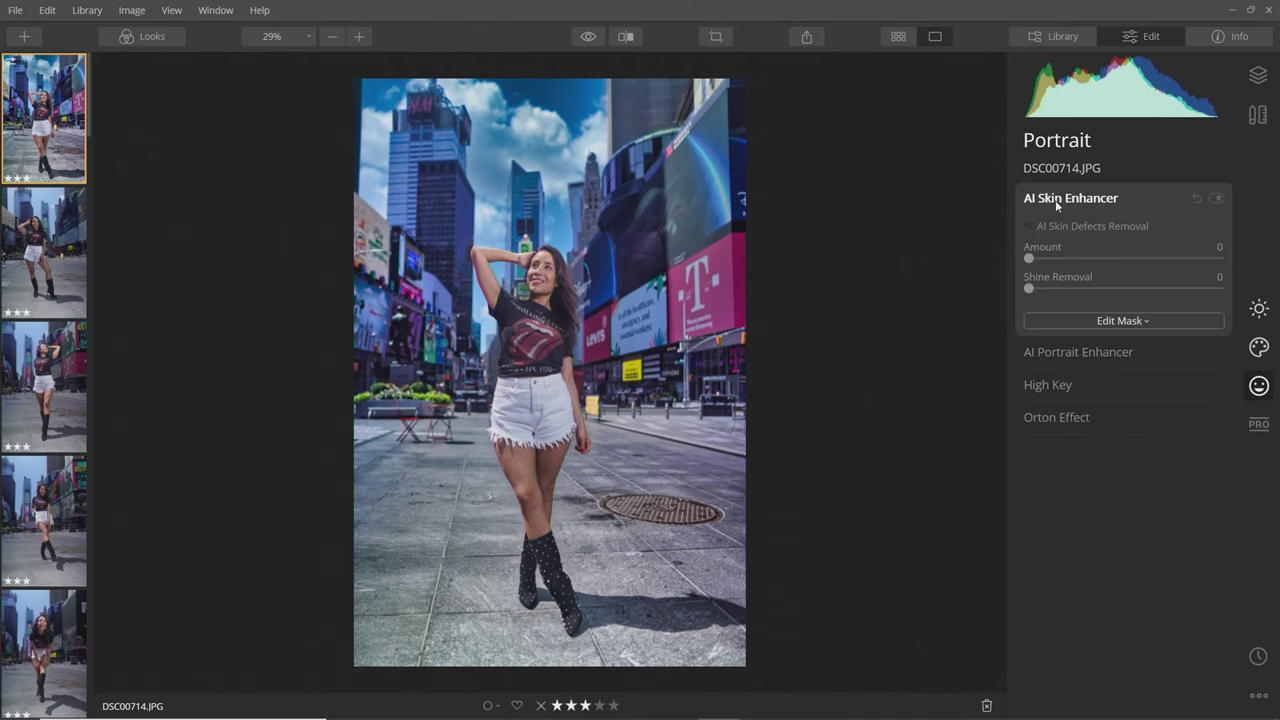
pyautogui.scroll(5, 608, 214)
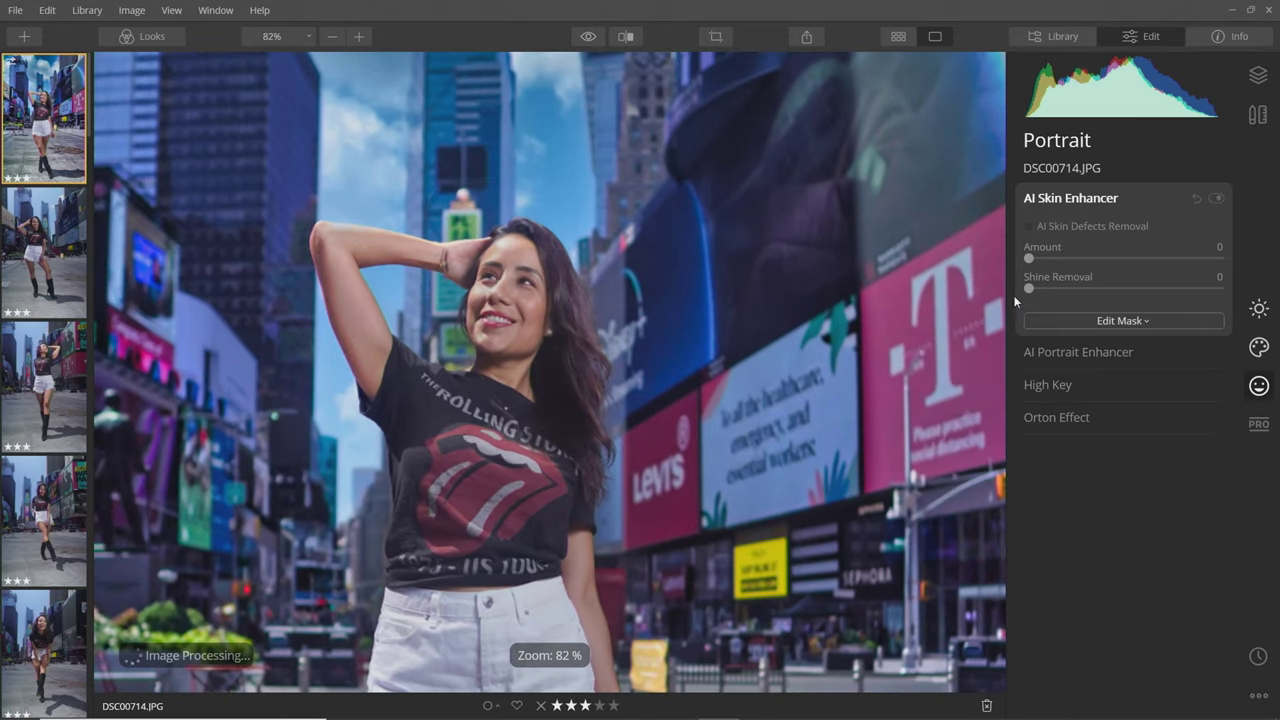
pyautogui.moveTo(1028, 258); pyautogui.dragTo(1099, 261)
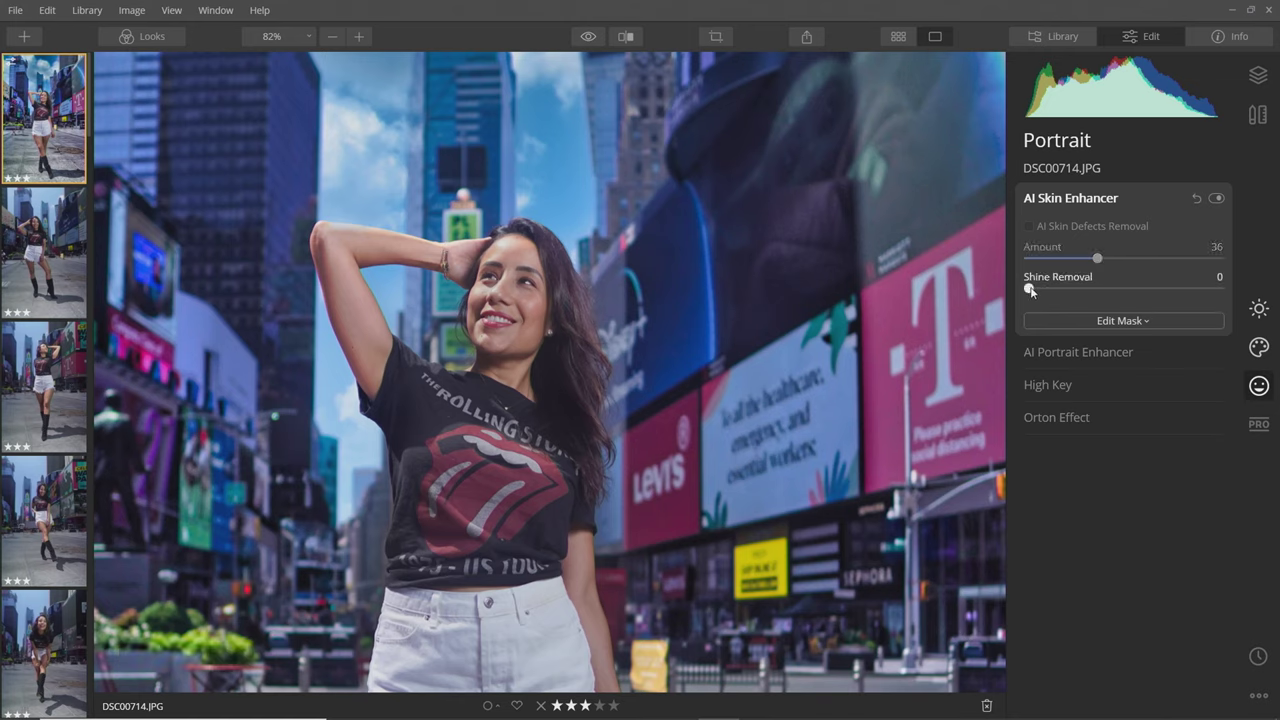
pyautogui.moveTo(1029, 289); pyautogui.dragTo(1141, 288)
pyautogui.moveTo(1144, 289); pyautogui.dragTo(1191, 289)
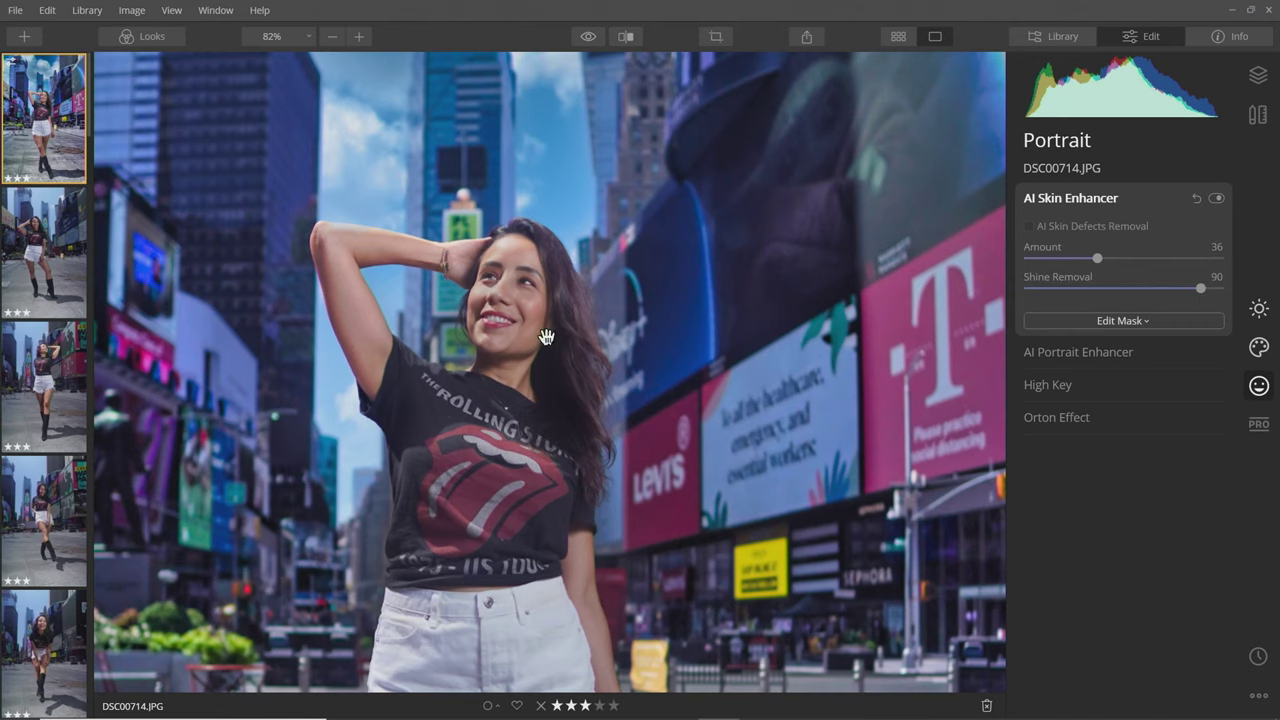
# Step: Try AI Skin Defects Removal on the woman's face up close and switch it back off
pyautogui.scroll(2, 500, 319)
pyautogui.scroll(3, 500, 319)
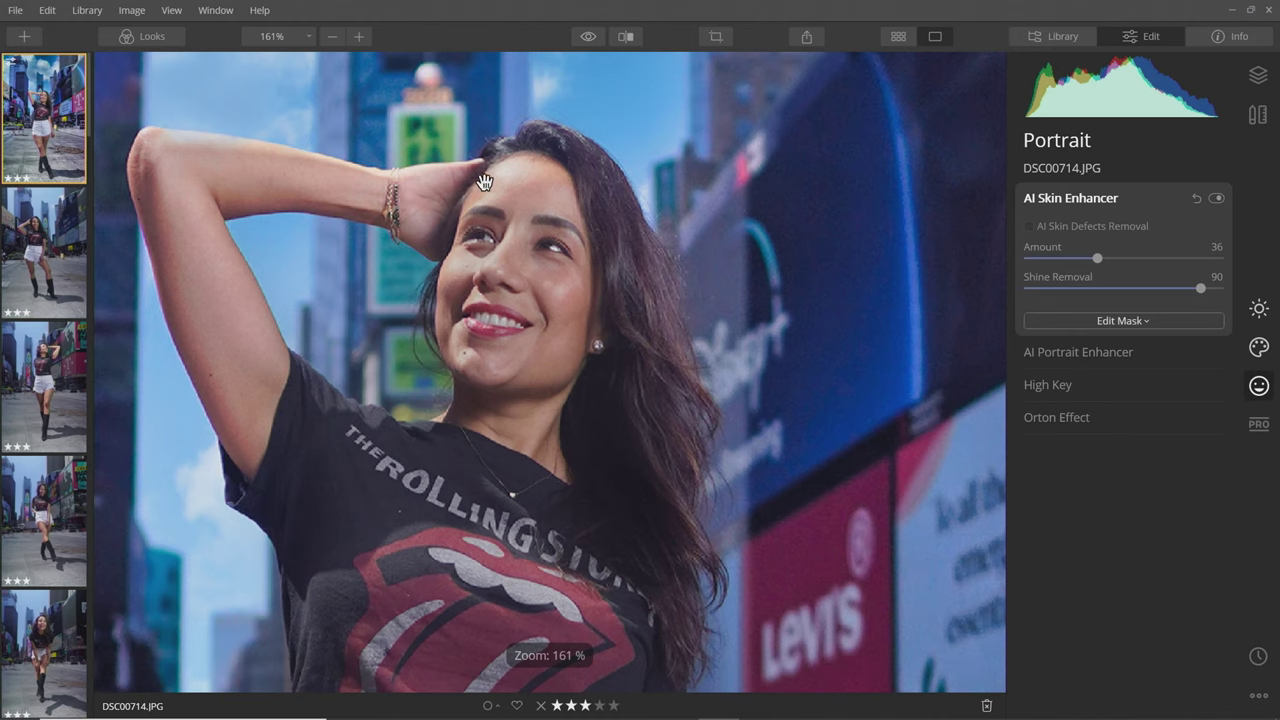
pyautogui.click(1030, 227)
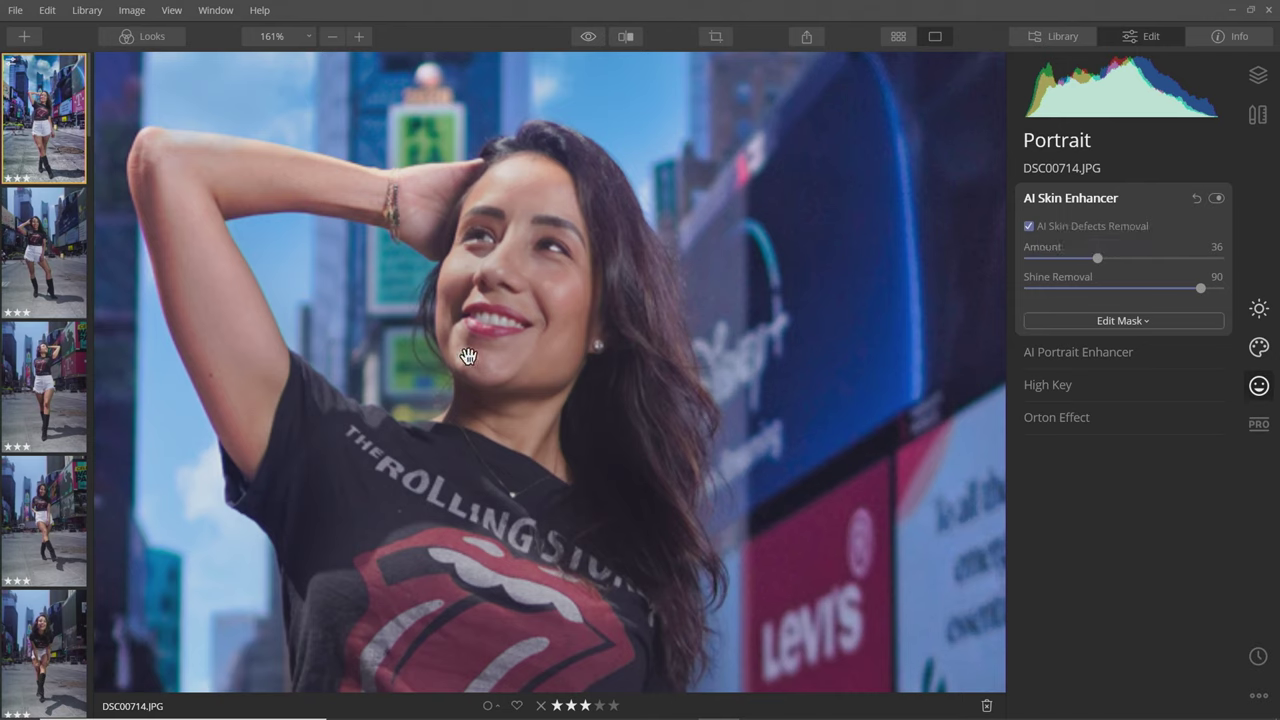
pyautogui.click(1029, 227)
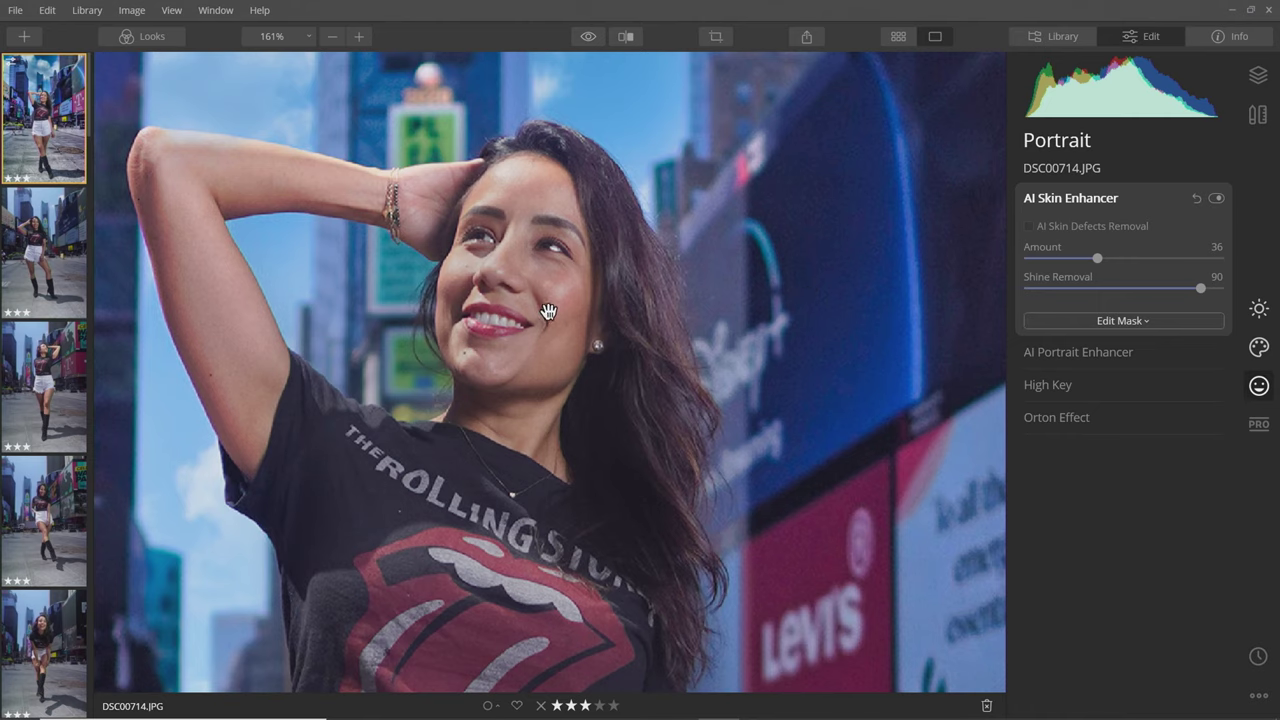
# Step: Raise the AI Skin Enhancer Amount to 67 and compare the face with the original
pyautogui.moveTo(1097, 258); pyautogui.dragTo(1124, 258)
pyautogui.click(587, 37)
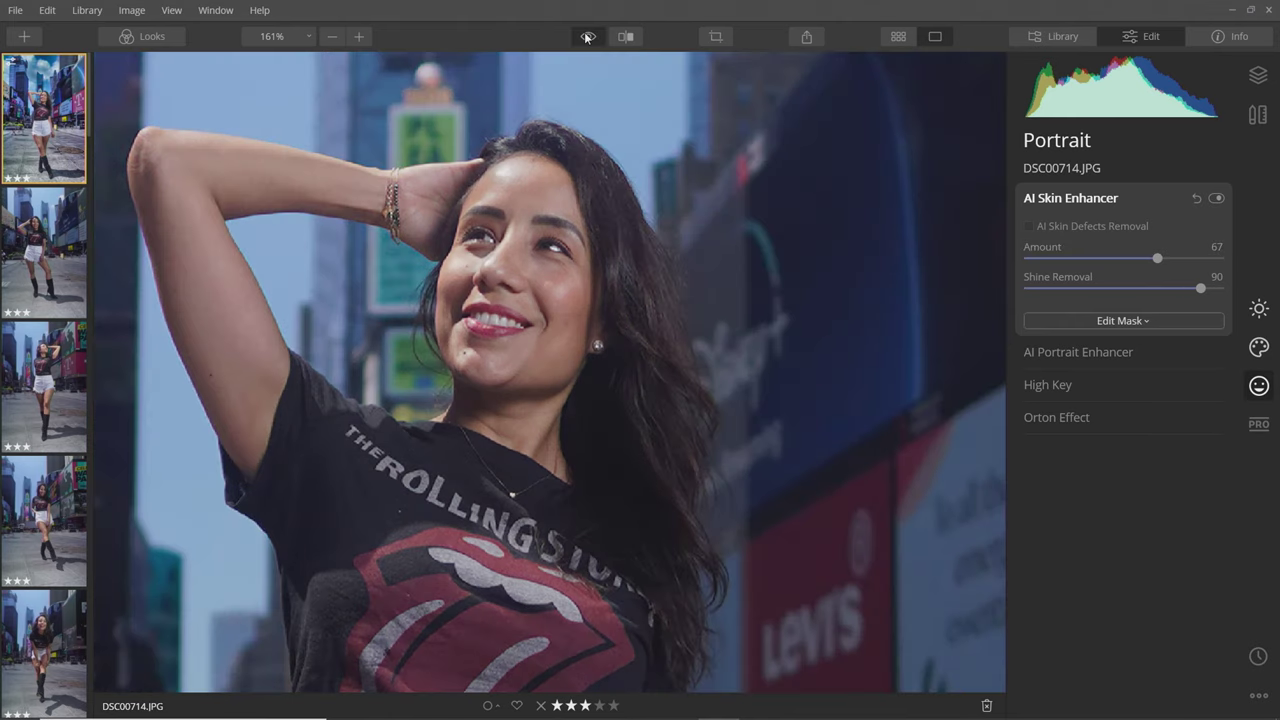
pyautogui.click(587, 37)
pyautogui.click(587, 37)
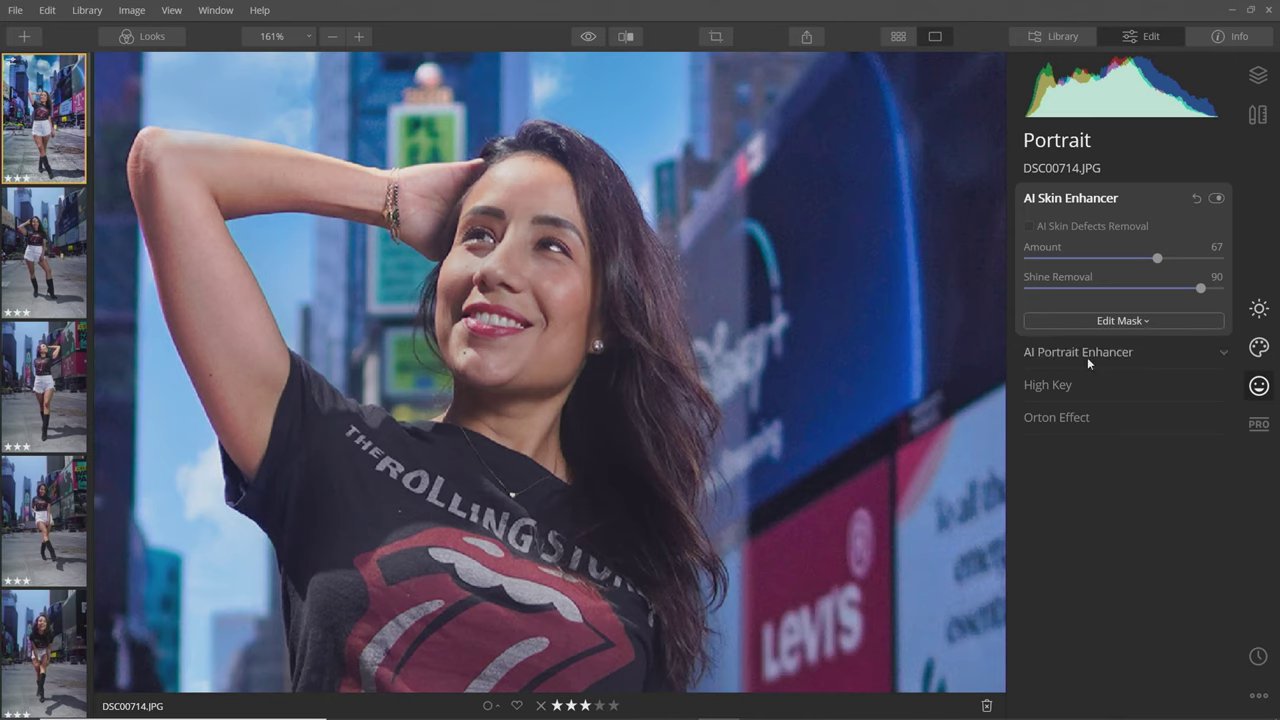
# Step: Open the AI Portrait Enhancer settings and test Face Light, returning it to 0
pyautogui.moveTo(557, 458); pyautogui.dragTo(630, 416)
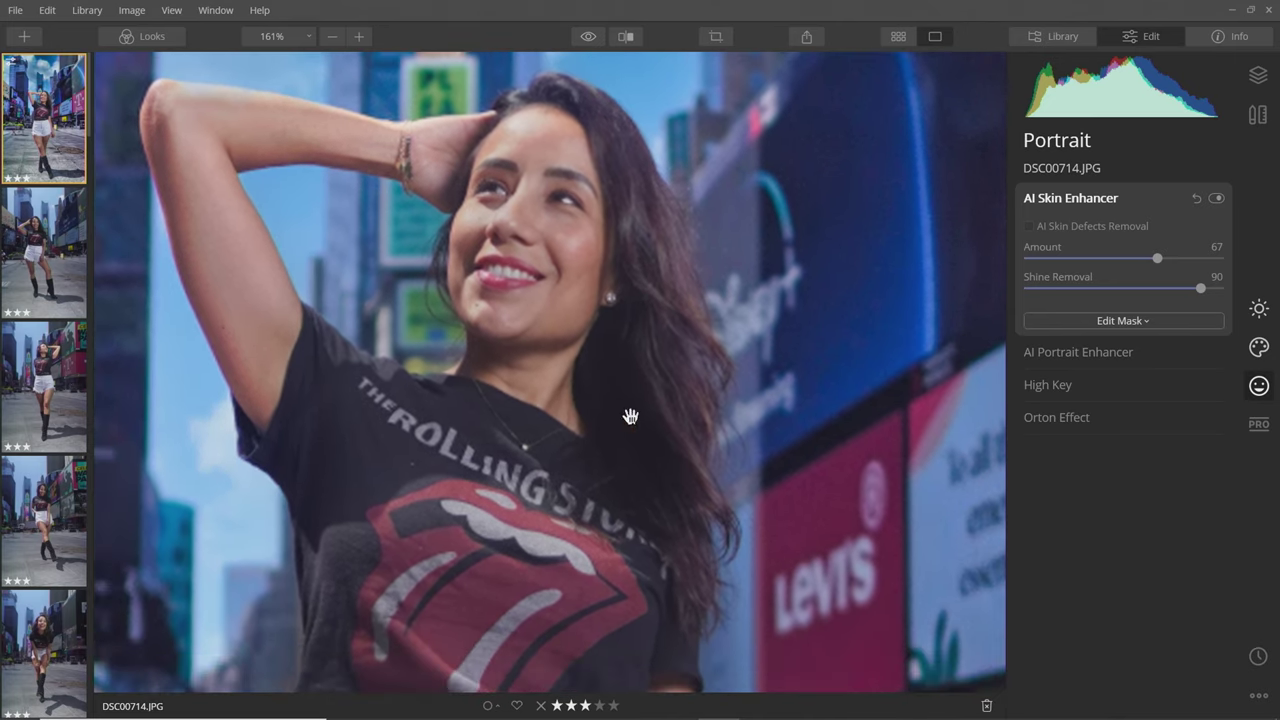
pyautogui.click(1104, 352)
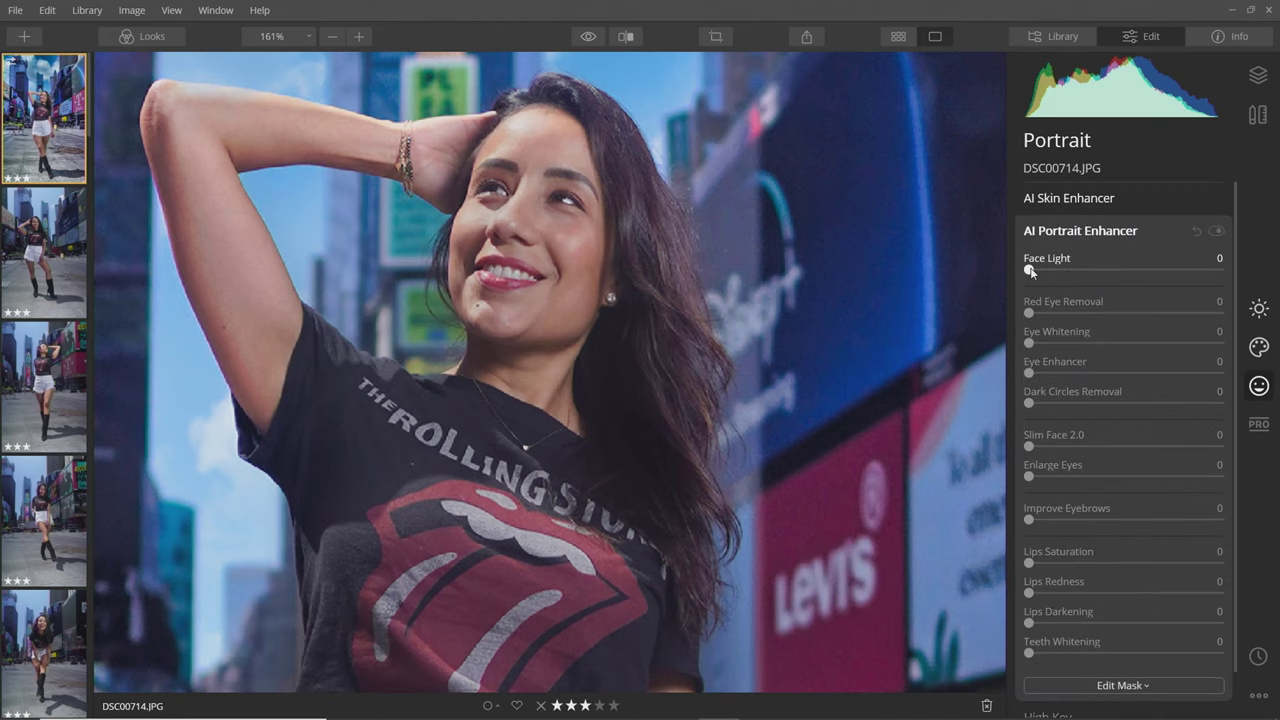
pyautogui.doubleClick(680, 248)
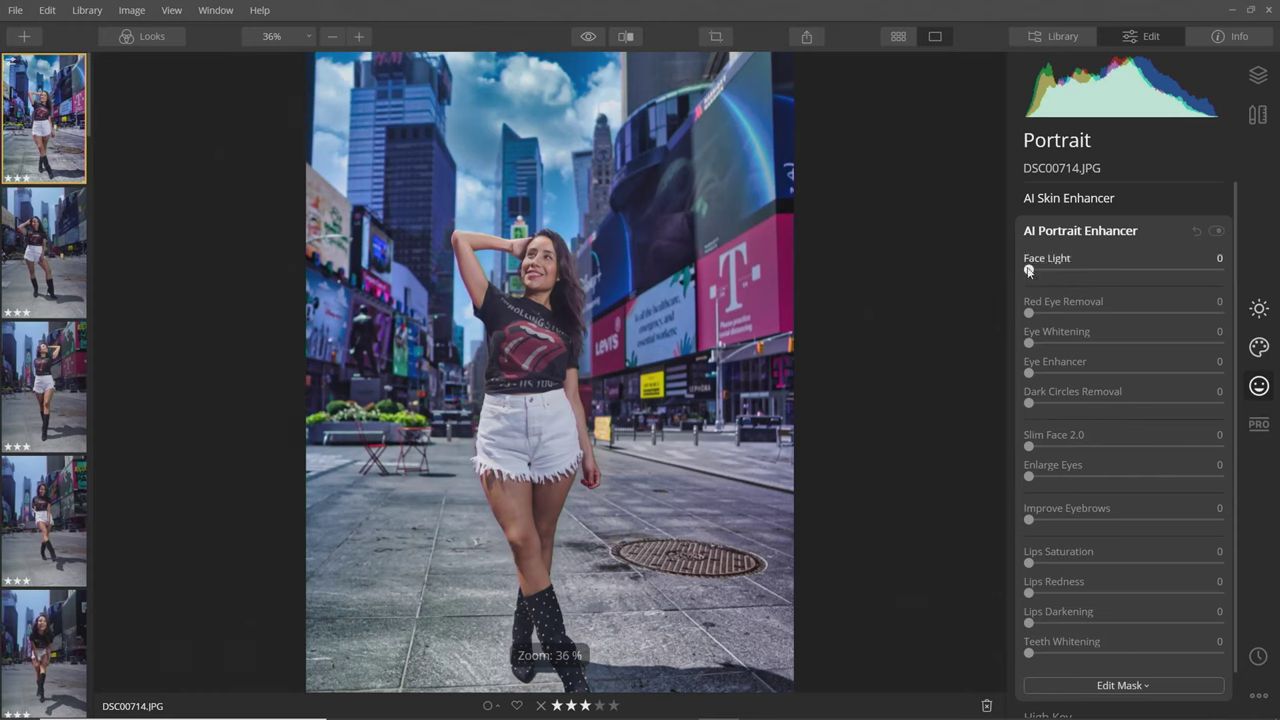
pyautogui.moveTo(1029, 270); pyautogui.dragTo(1000, 270)
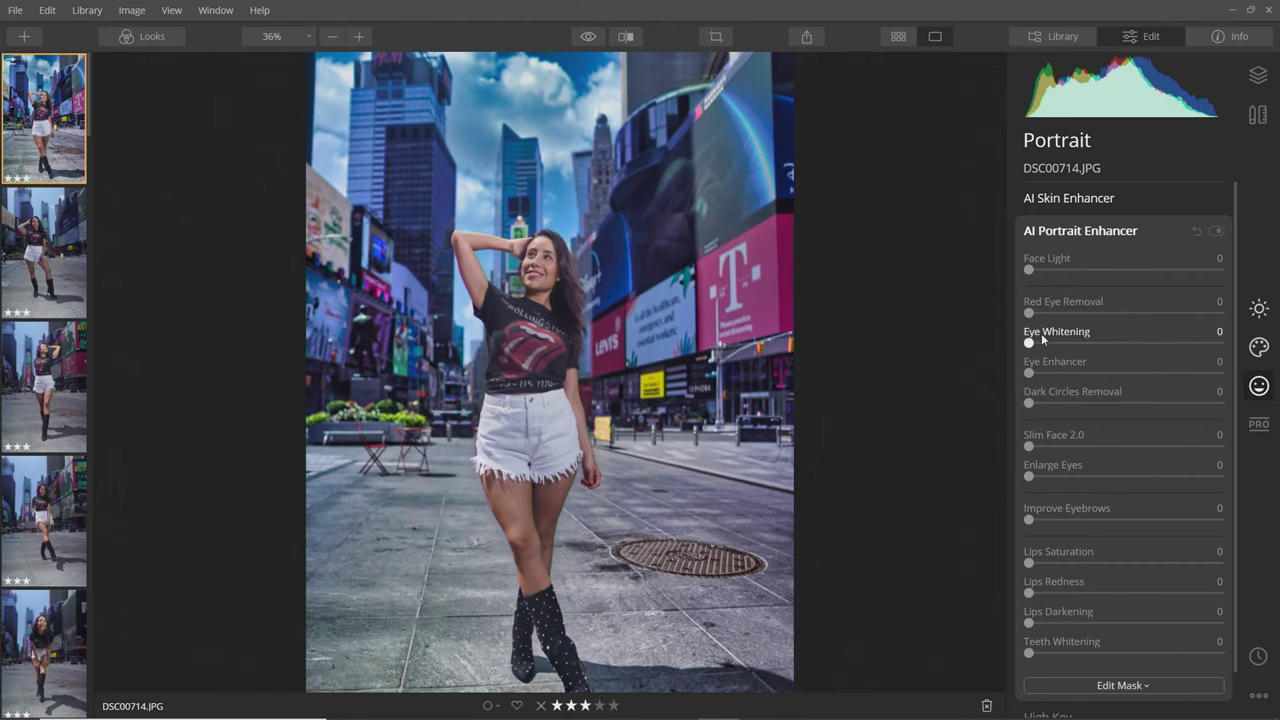
# Step: Set Eye Whitening to 48, Eye Enhancer to 43 and Dark Circles Removal to 90, and compare the face with the original
pyautogui.moveTo(1029, 342); pyautogui.dragTo(1120, 342)
pyautogui.moveTo(1029, 372); pyautogui.dragTo(1108, 374)
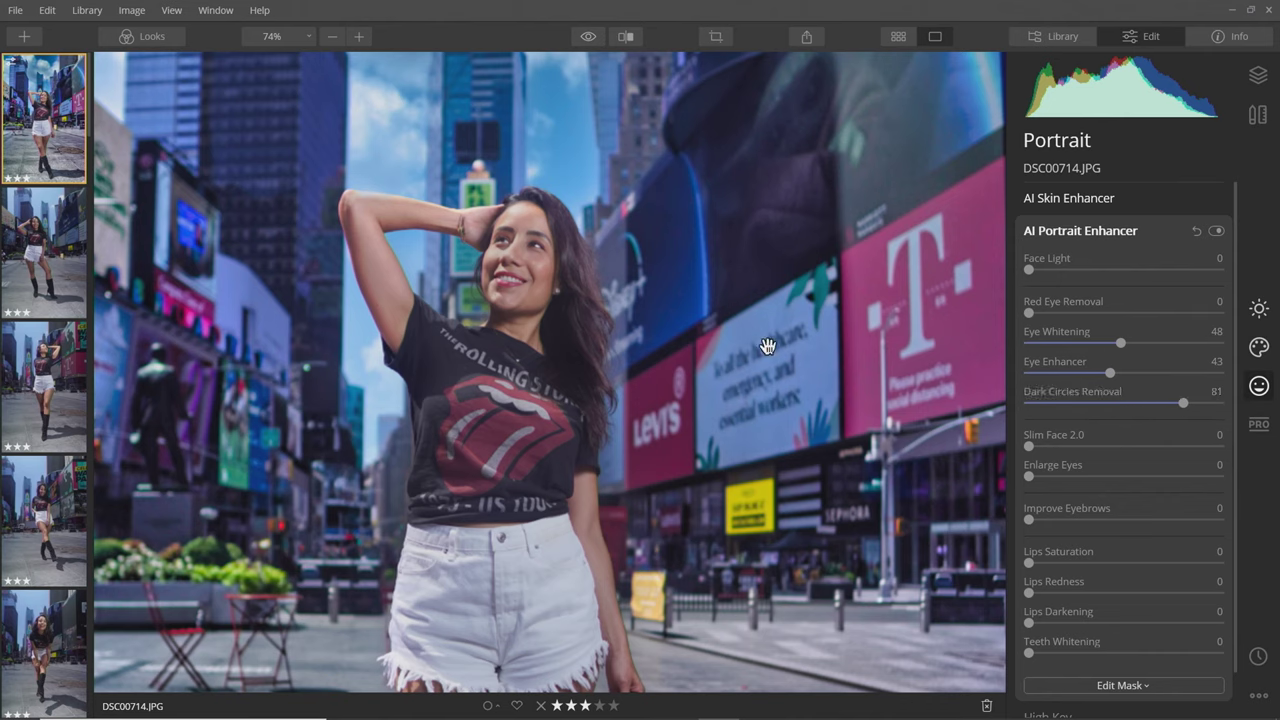
pyautogui.moveTo(1183, 404); pyautogui.dragTo(1199, 404)
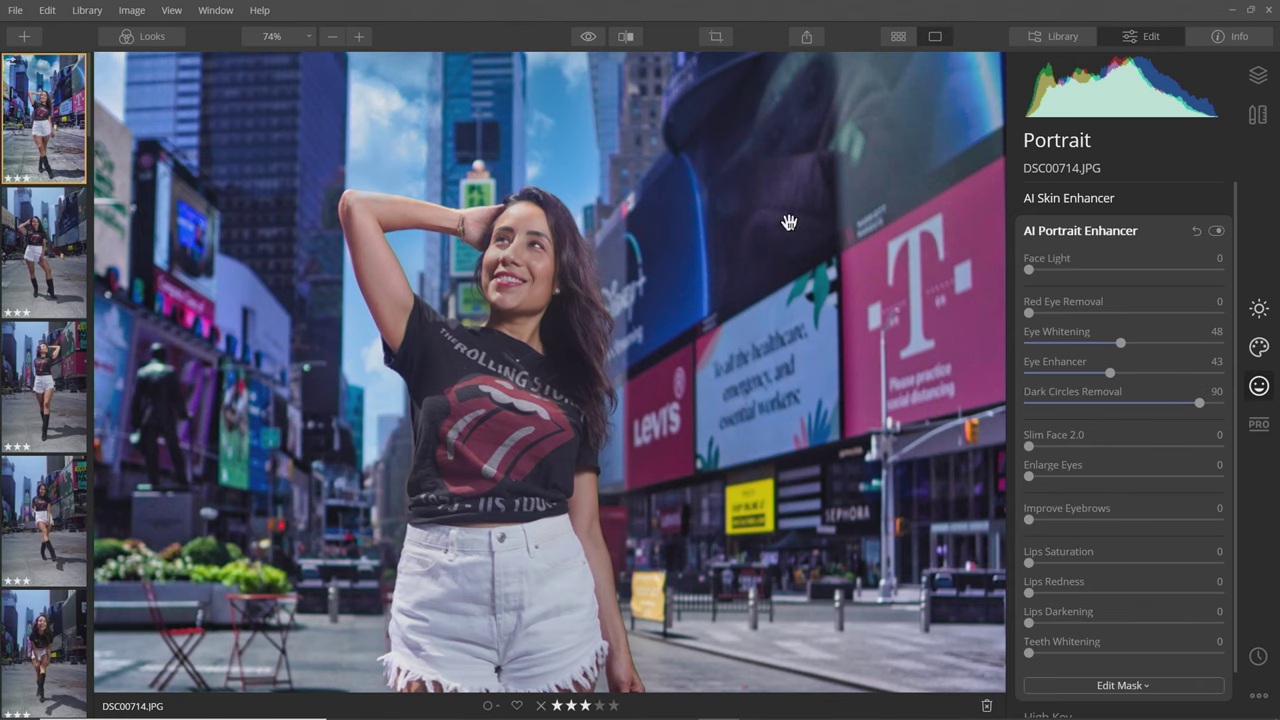
pyautogui.click(589, 37)
pyautogui.click(589, 37)
# Step: Try Slim Face 2.0 at 39 and 81, compare it with the original, and reset it to 0
pyautogui.moveTo(1032, 449); pyautogui.dragTo(1105, 447)
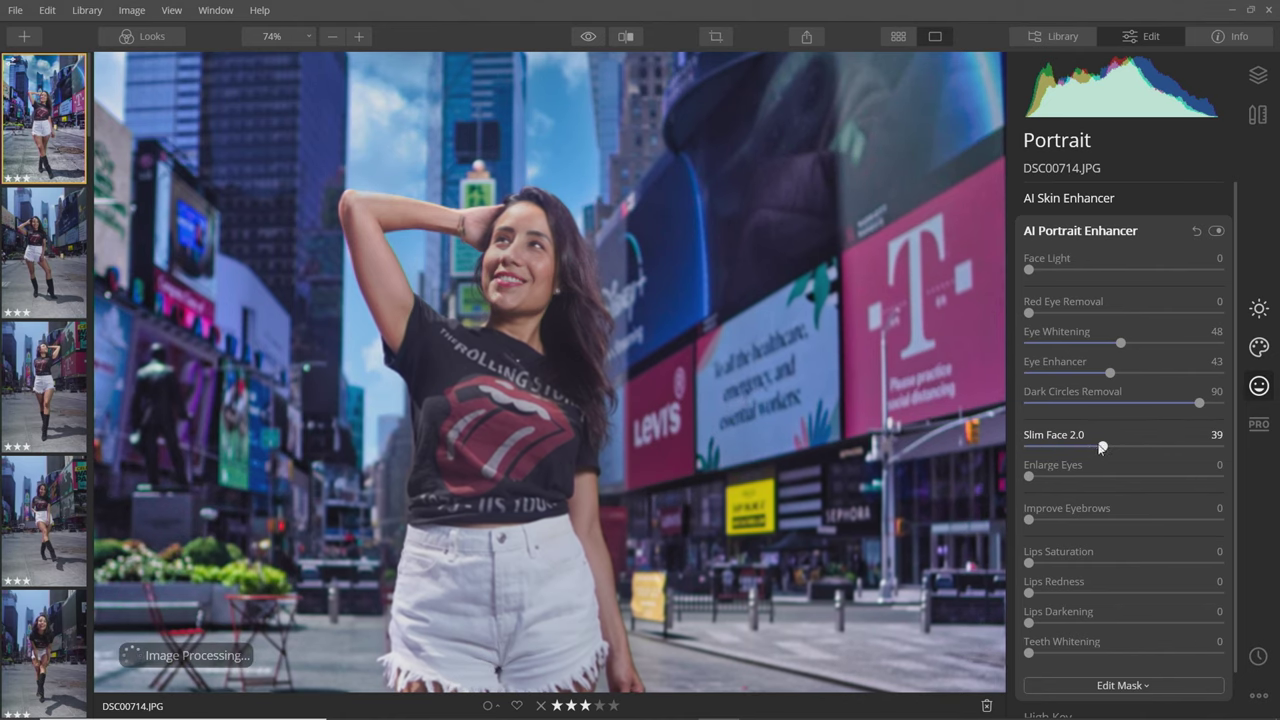
pyautogui.moveTo(1101, 447); pyautogui.dragTo(1184, 447)
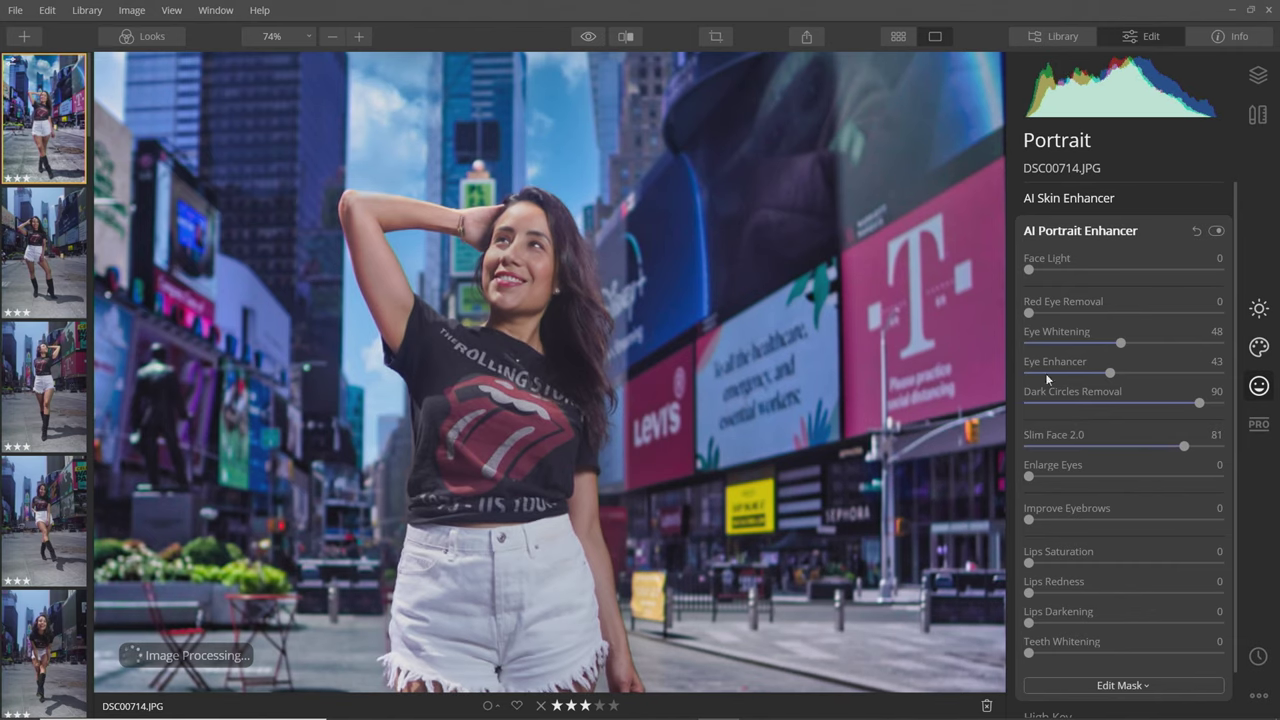
pyautogui.click(588, 37)
pyautogui.doubleClick(1161, 447)
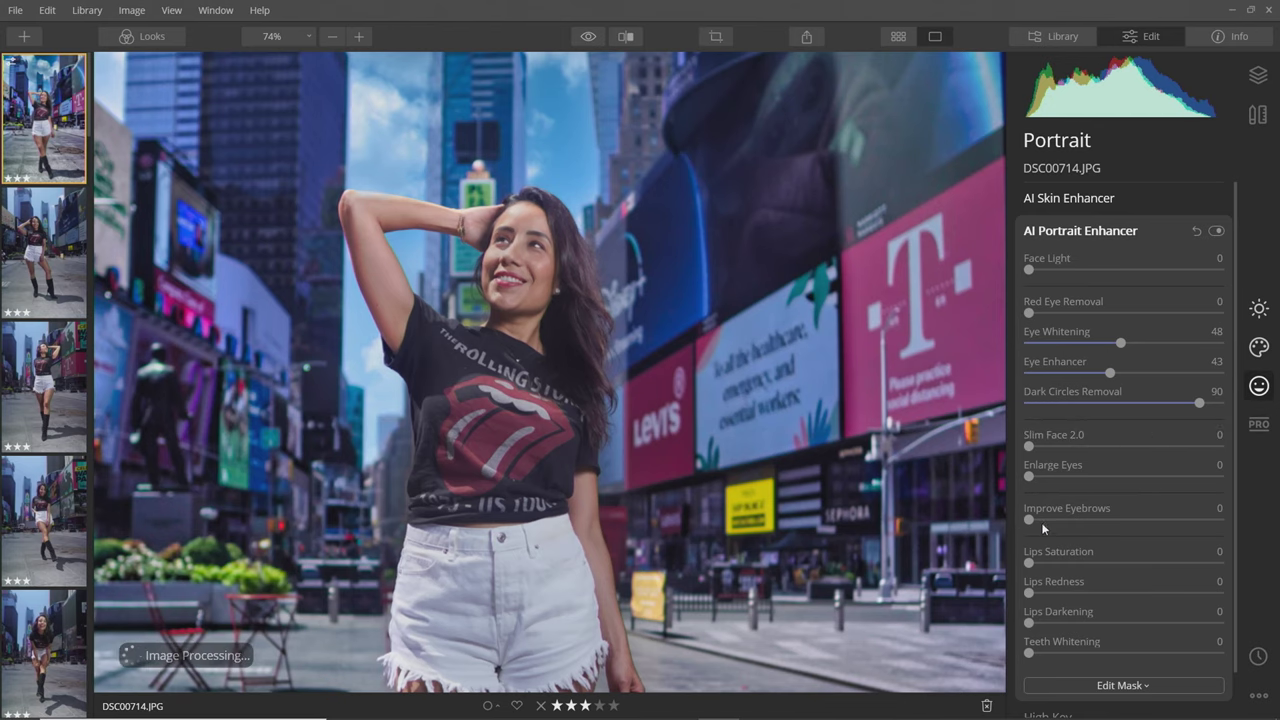
# Step: Set Improve Eyebrows to 22 after testing 14 and 38, and Lips Saturation to 47, keeping Lips Redness at 0
pyautogui.moveTo(1029, 520); pyautogui.dragTo(1124, 520)
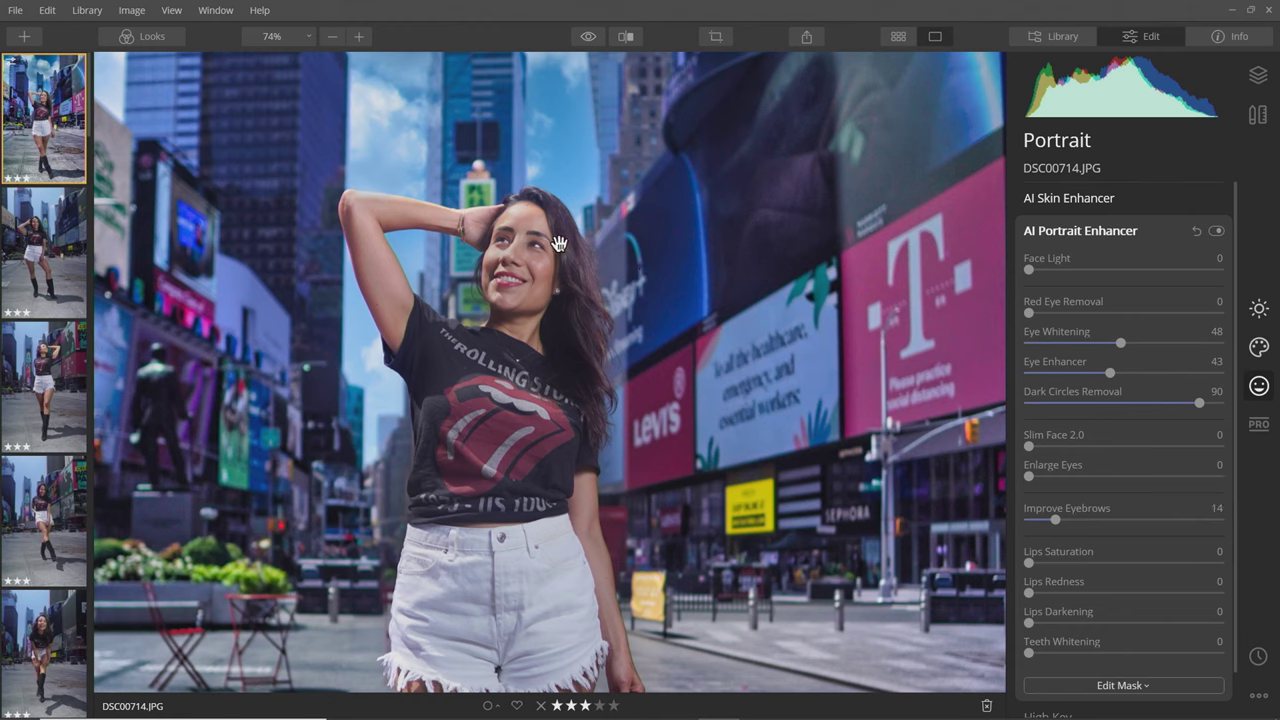
pyautogui.moveTo(1058, 524); pyautogui.dragTo(1102, 524)
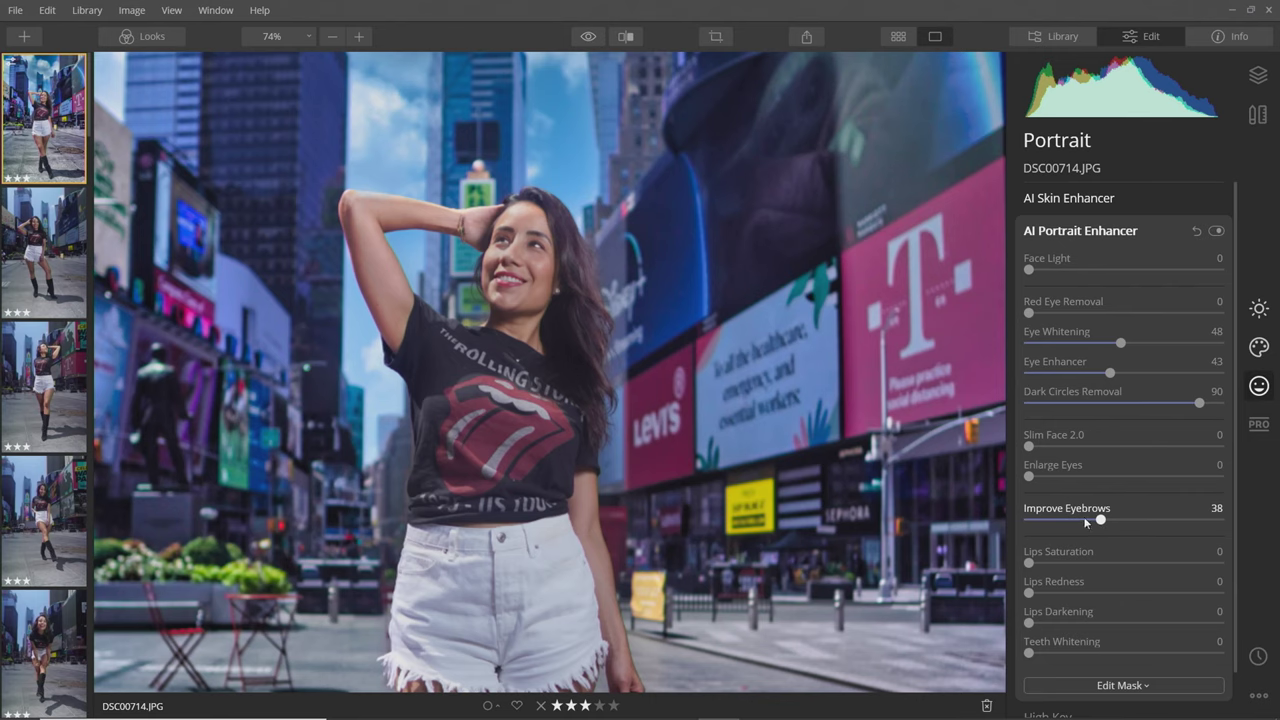
pyautogui.moveTo(1077, 520); pyautogui.dragTo(1118, 563)
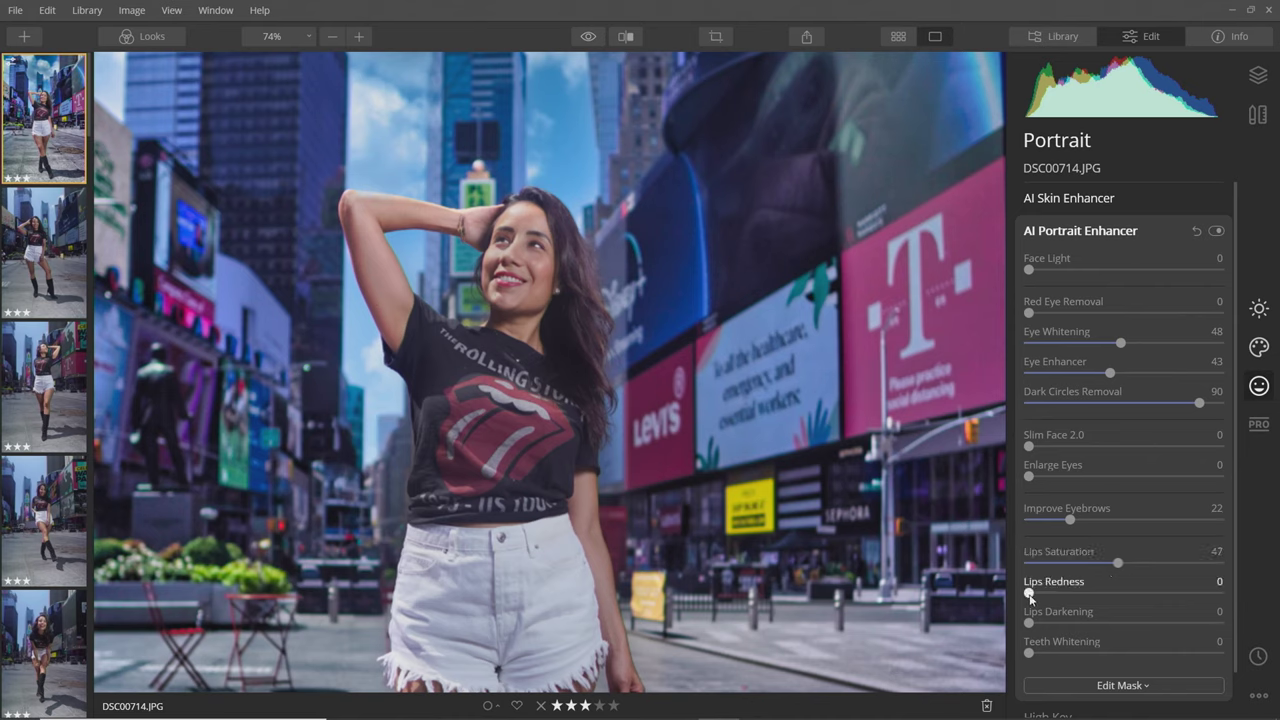
pyautogui.moveTo(1030, 598)
pyautogui.mouseDown()
pyautogui.moveTo(1191, 602)
pyautogui.moveTo(1028, 594)
pyautogui.mouseUp()
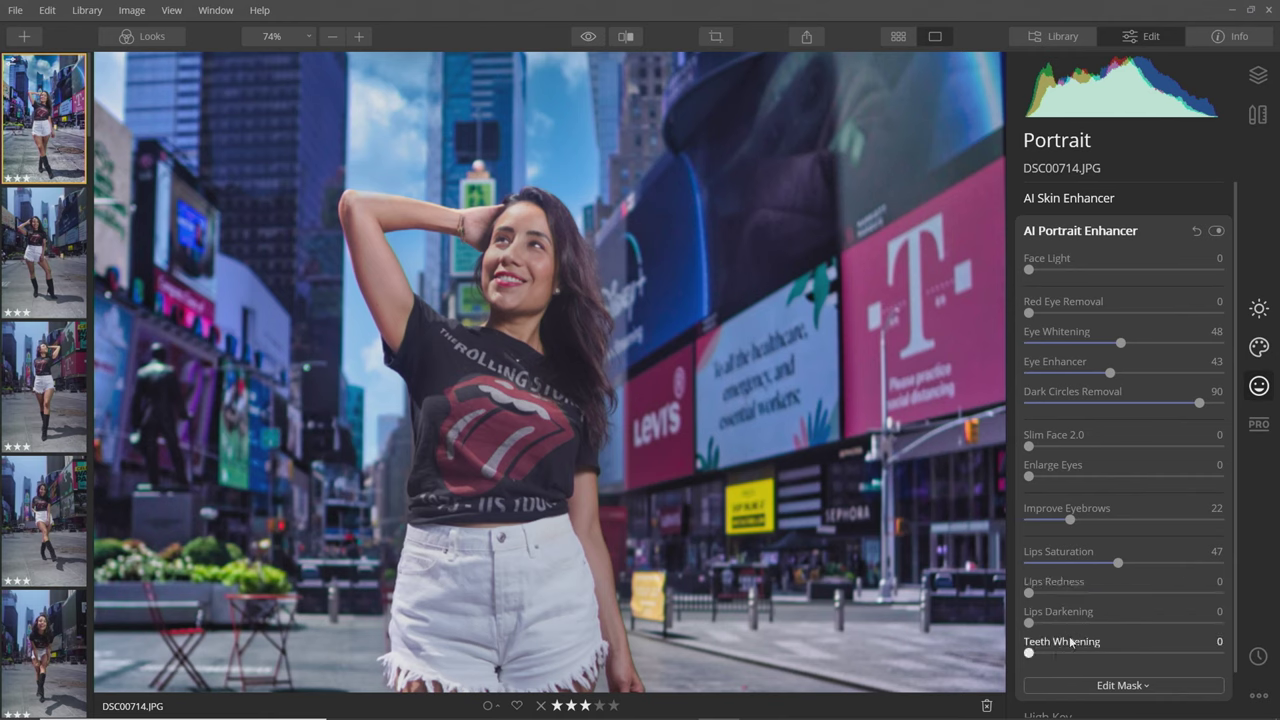
# Step: Review the full-length retouched portrait and open the Luminar Looks presets
pyautogui.scroll(1, 974, 603)
pyautogui.scroll(-1, 1090, 590)
pyautogui.scroll(-2, 770, 500)
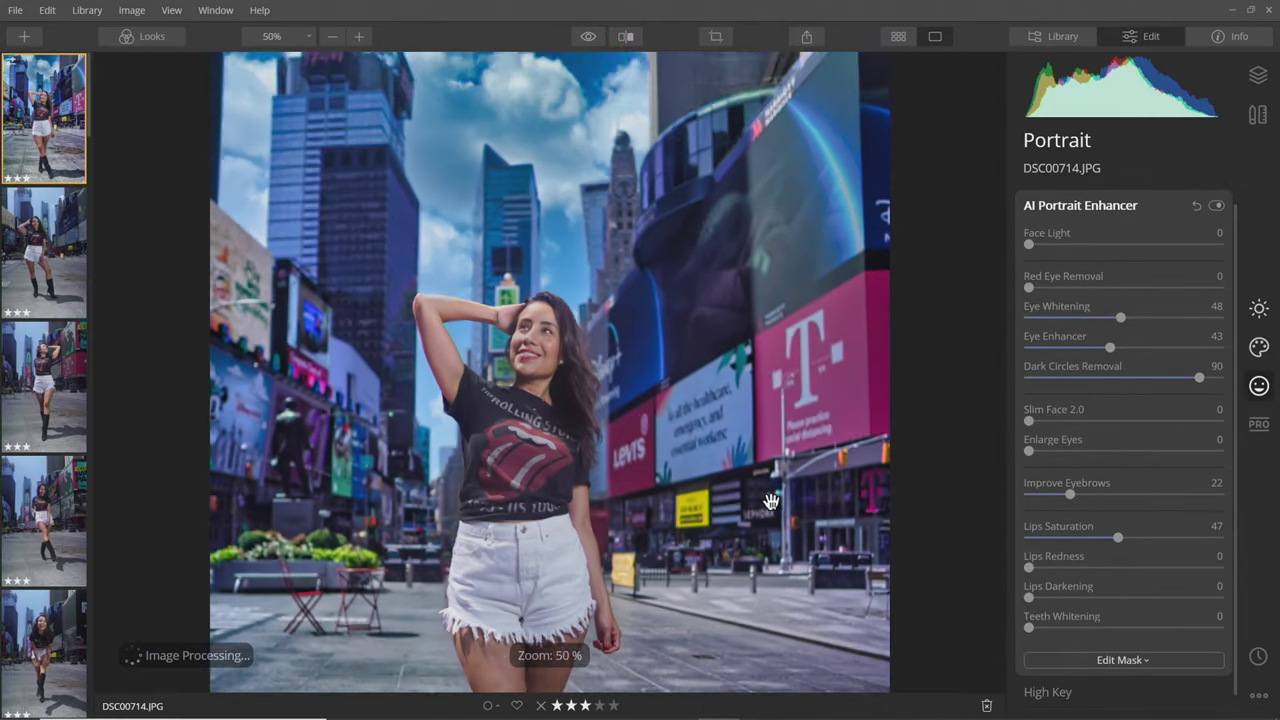
pyautogui.scroll(-1, 770, 500)
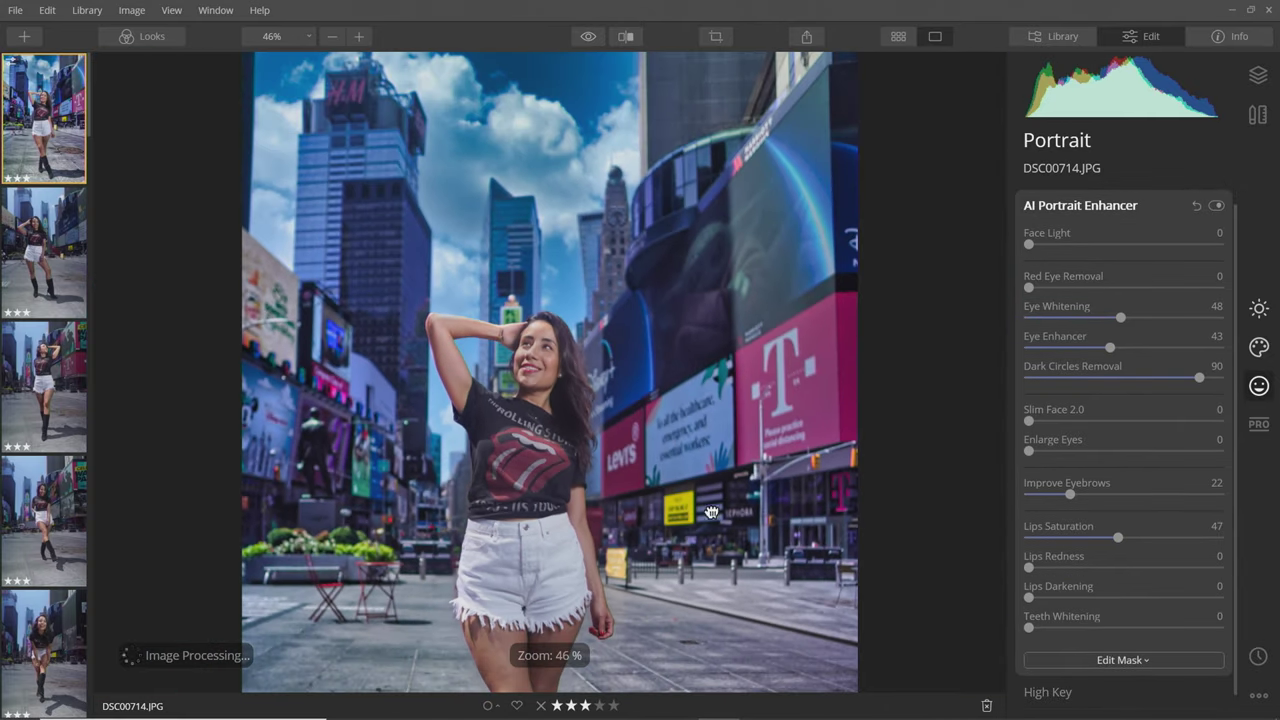
pyautogui.moveTo(712, 512); pyautogui.dragTo(729, 336)
pyautogui.scroll(-1, 731, 346)
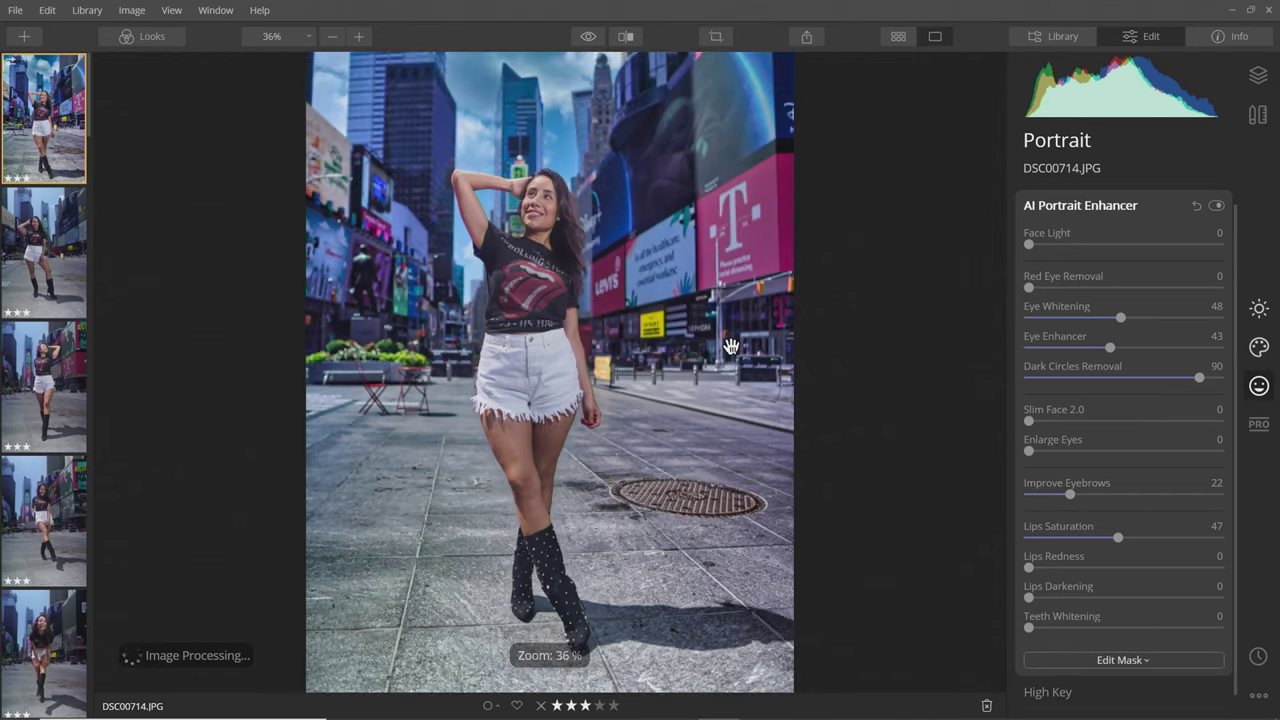
pyautogui.scroll(-1, 731, 346)
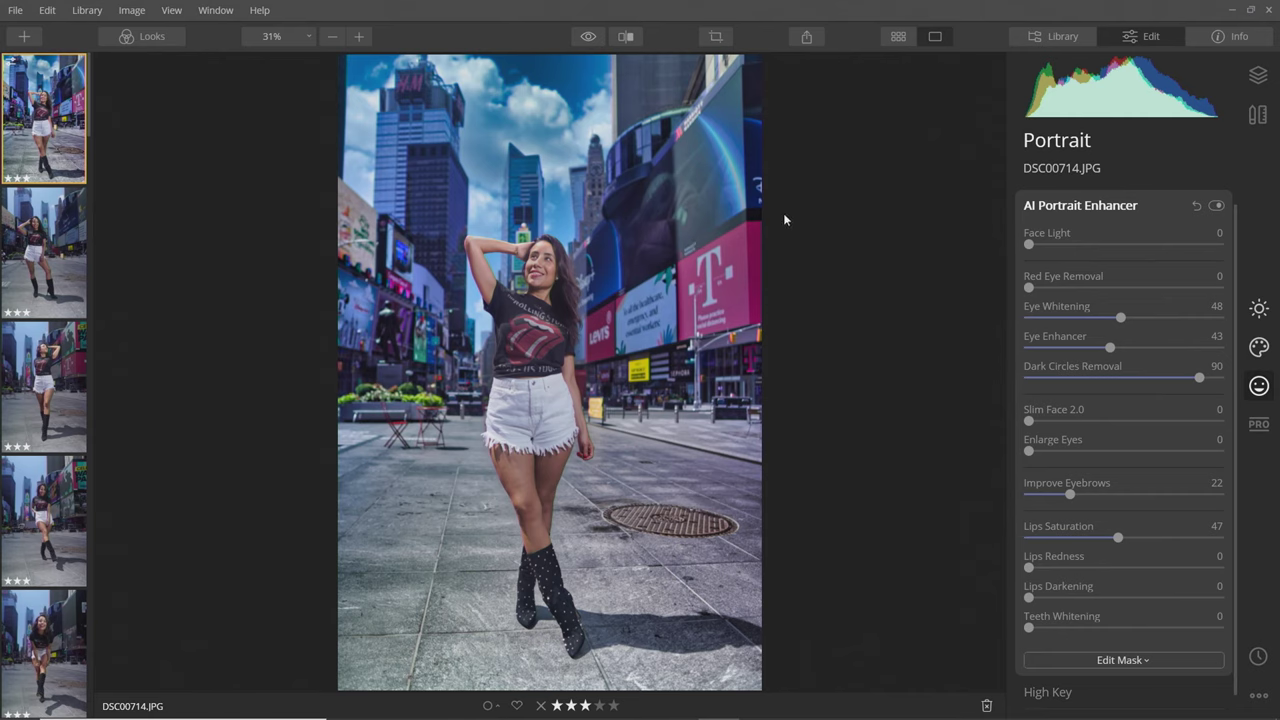
pyautogui.click(151, 38)
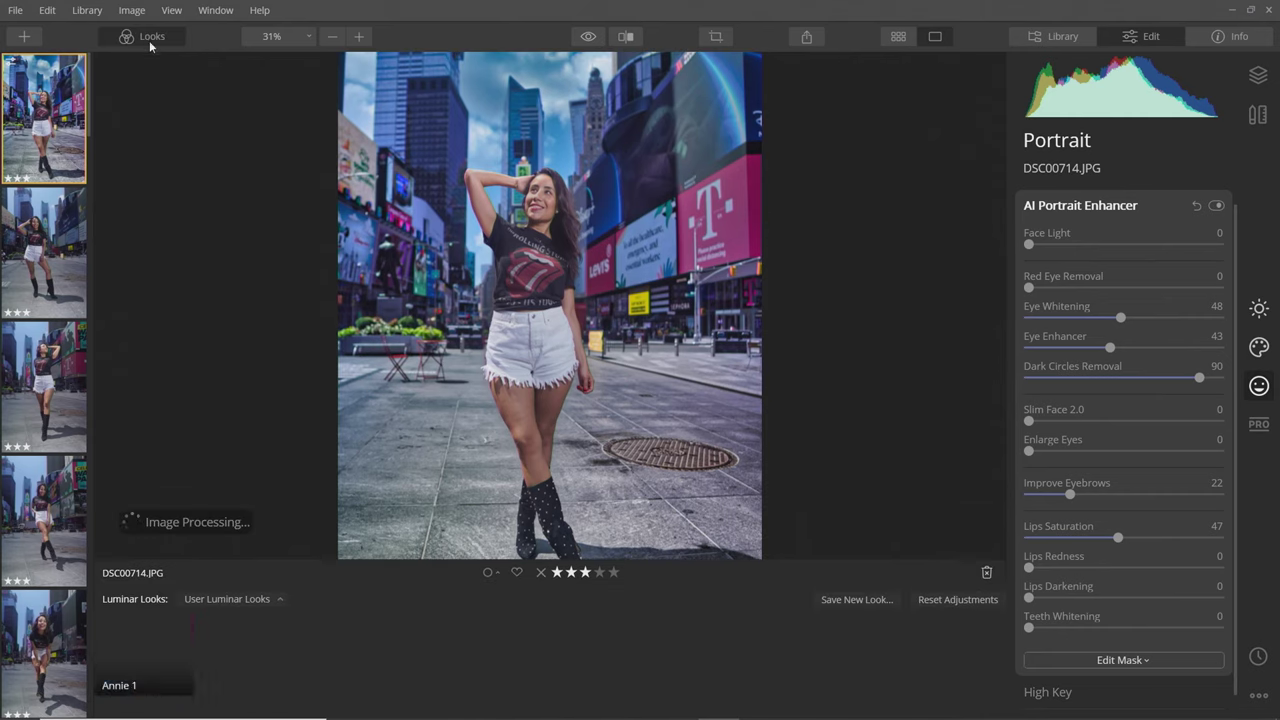
# Step: Save the portrait's current adjustments as a new Luminar Look named "NYC Times Square 1"
pyautogui.click(848, 600)
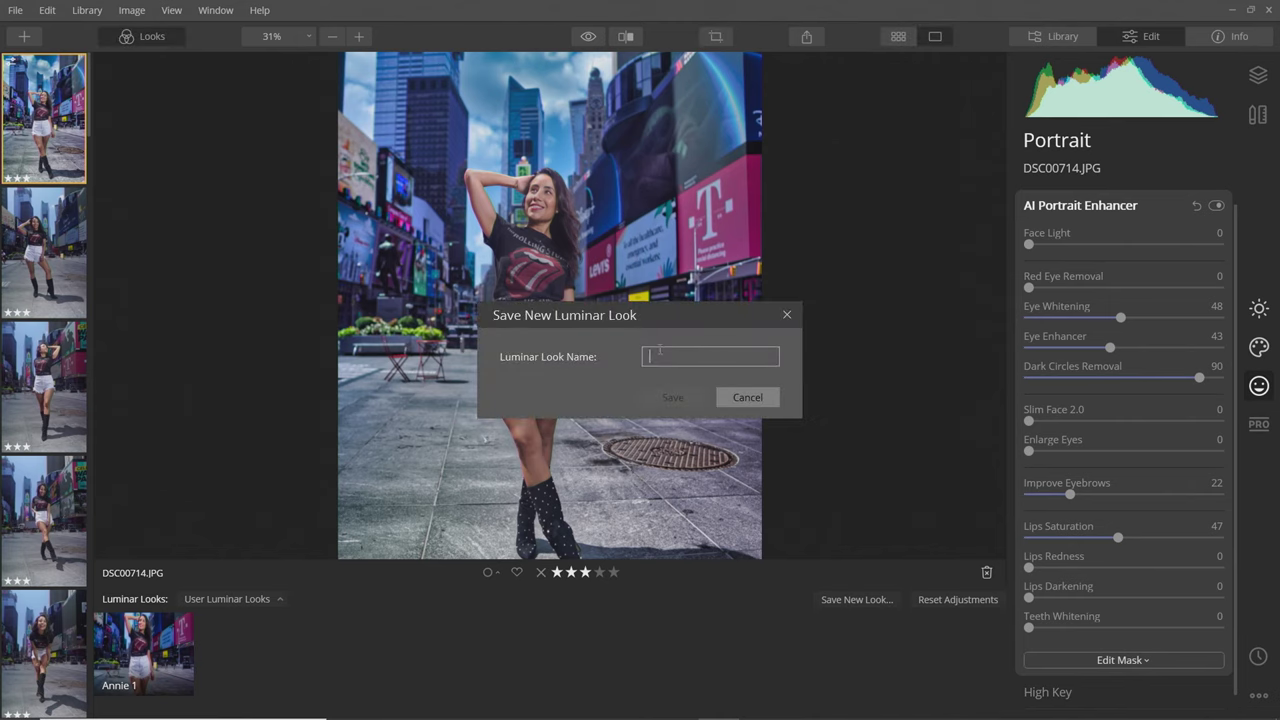
pyautogui.write('NYC Times Square 1')
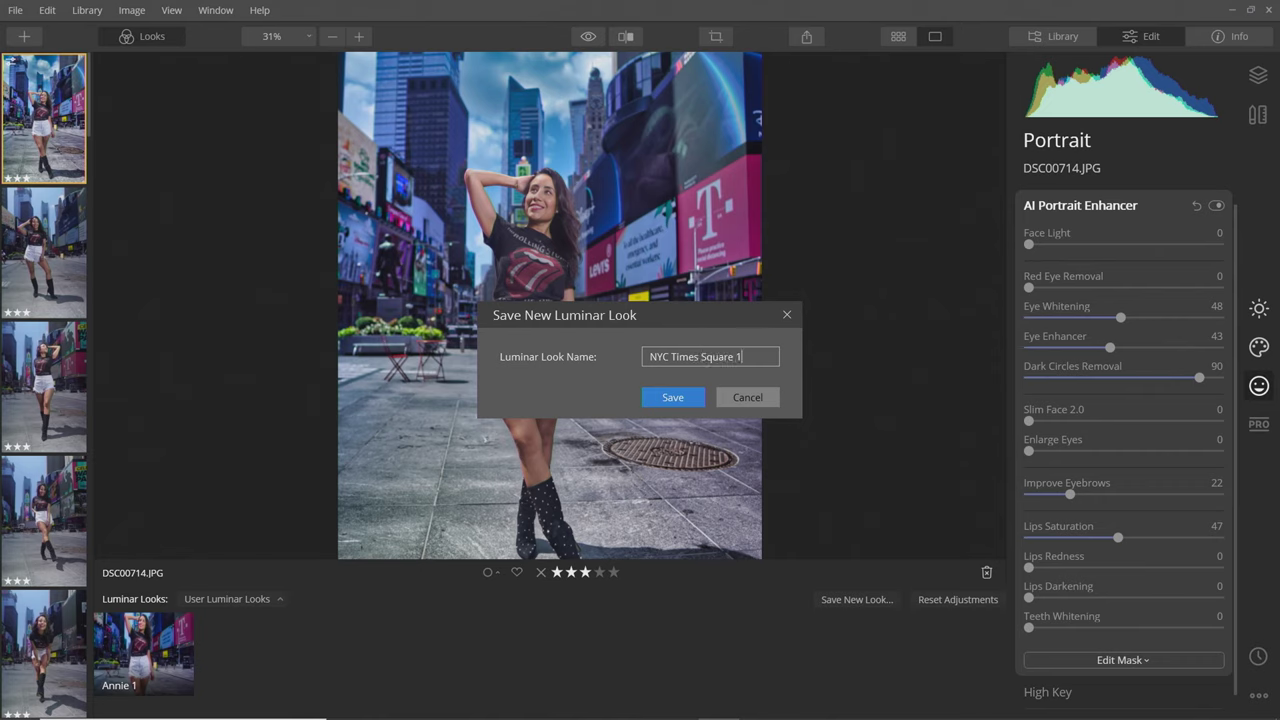
pyautogui.click(673, 398)
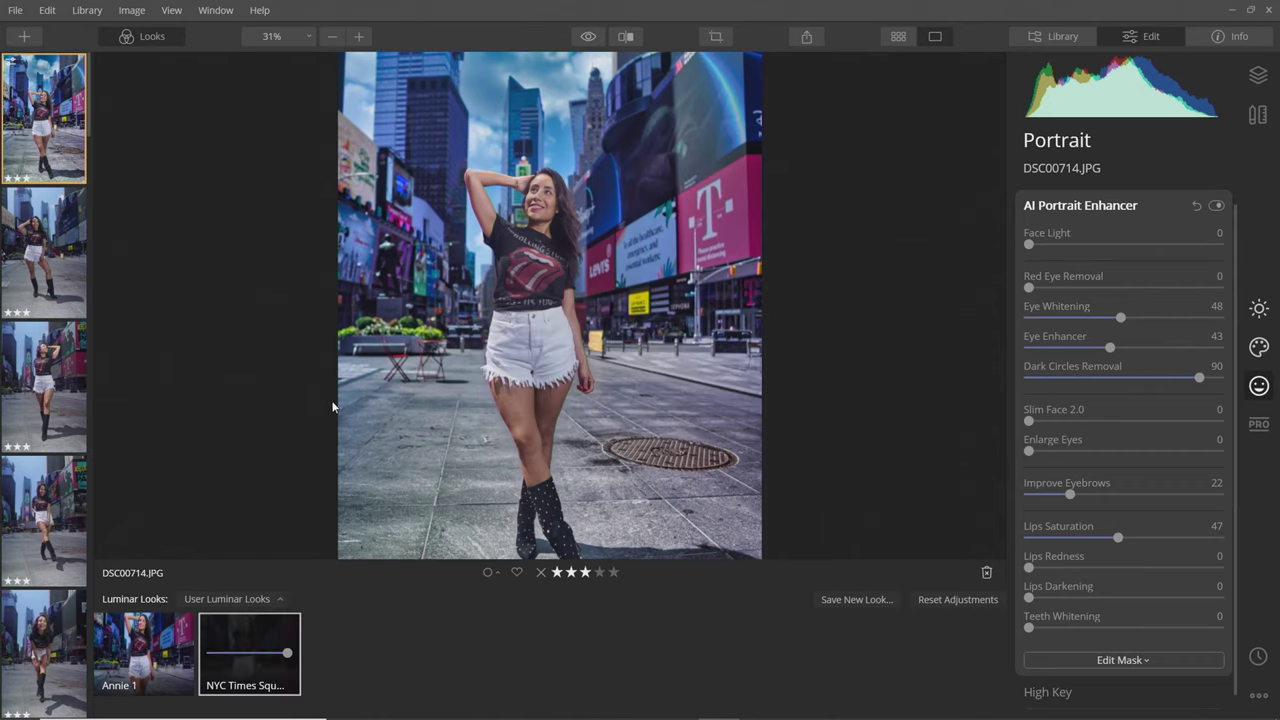
# Step: Apply the NYC Times Square 1 Look to DSC00715.JPG and hide the Looks presets
pyautogui.click(35, 257)
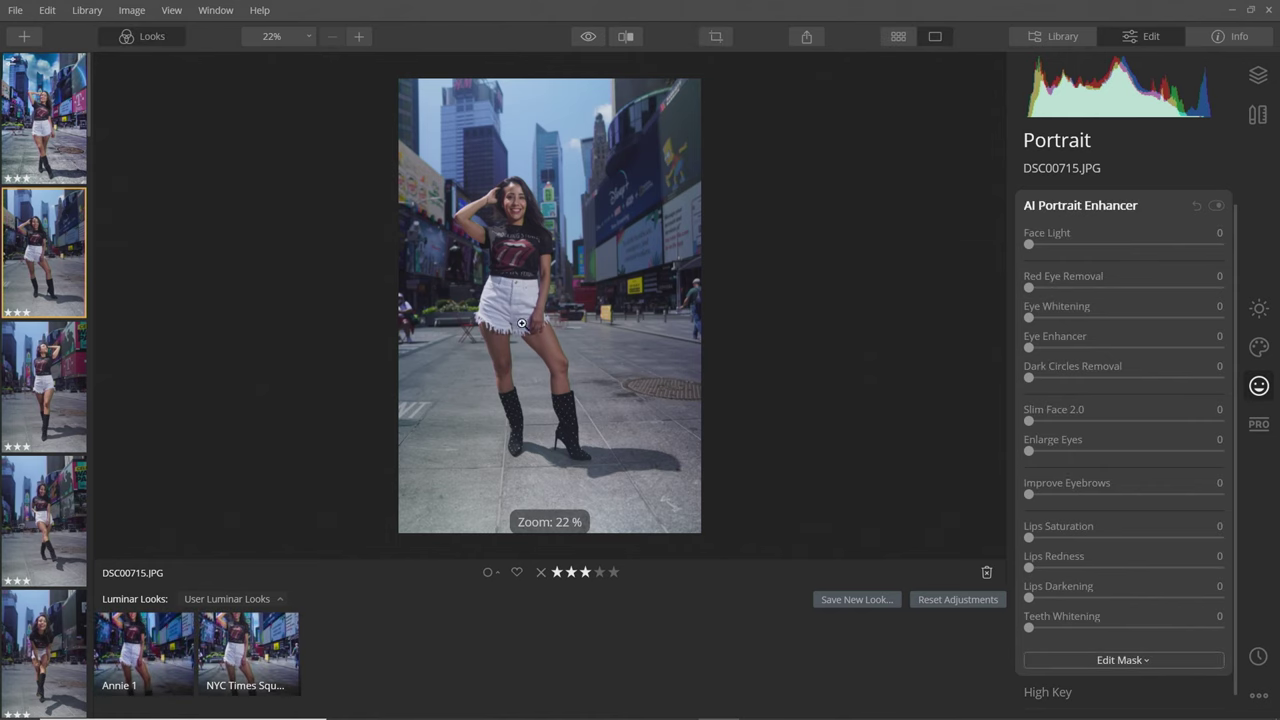
pyautogui.click(247, 632)
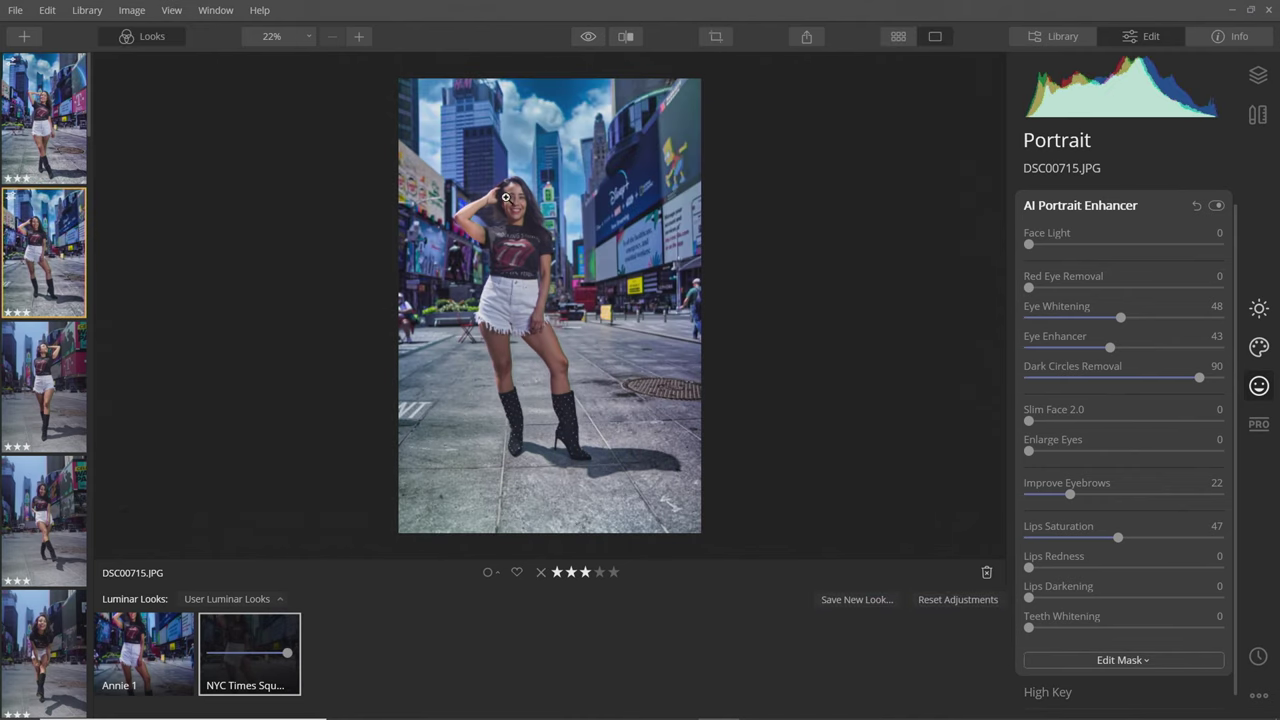
pyautogui.click(147, 38)
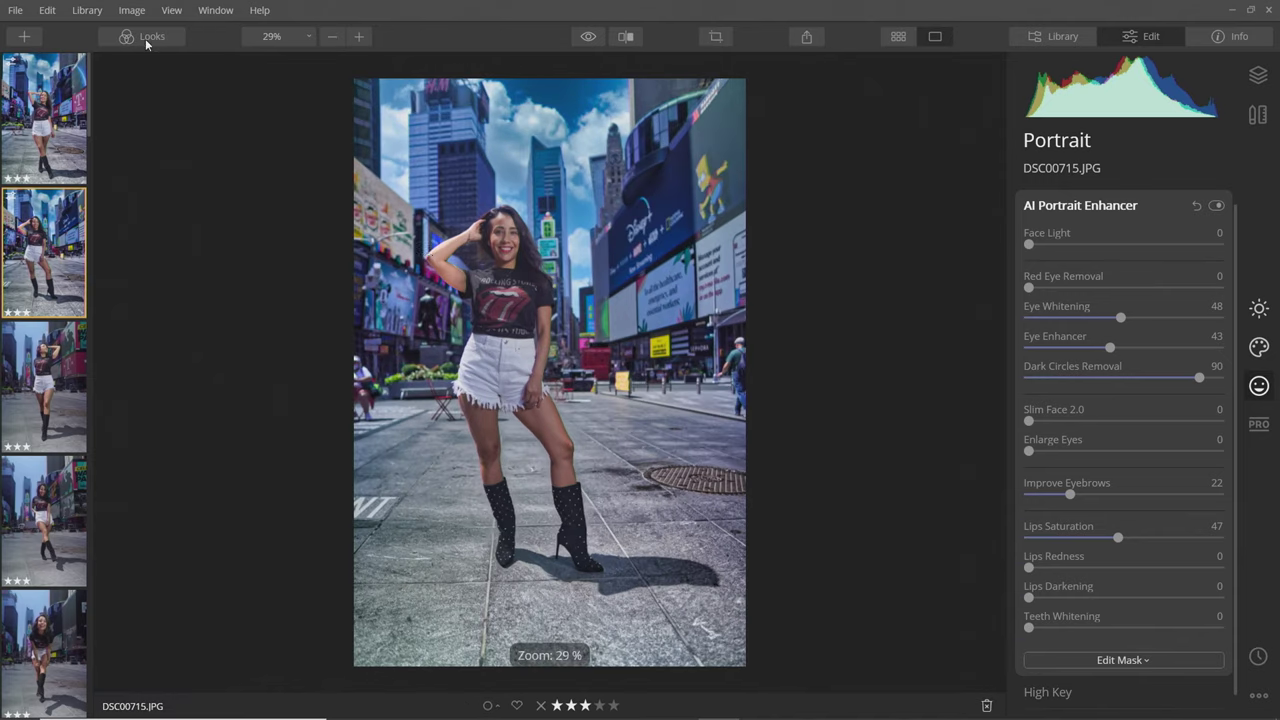
# Step: Inspect DSC00715.JPG up close, comparing its applied Look with the original and with the edited DSC00714.JPG
pyautogui.click(450, 267)
pyautogui.moveTo(580, 200); pyautogui.dragTo(539, 281)
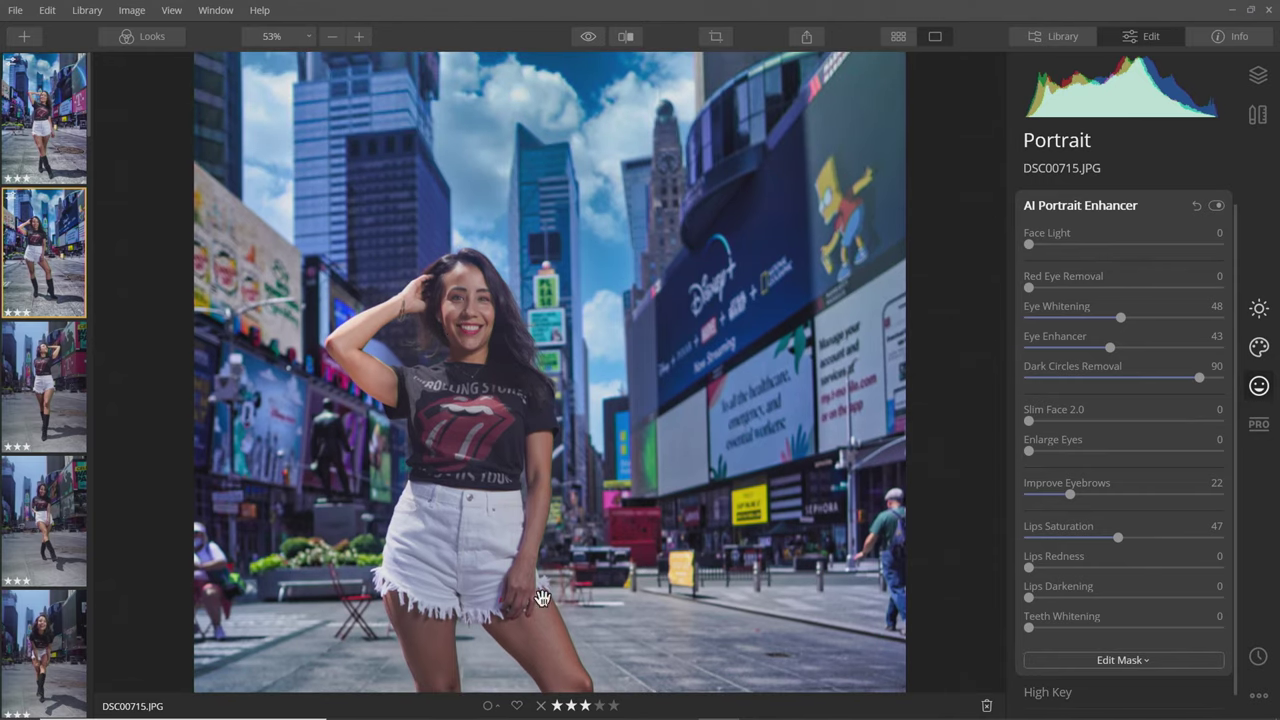
pyautogui.moveTo(651, 291); pyautogui.dragTo(648, 389)
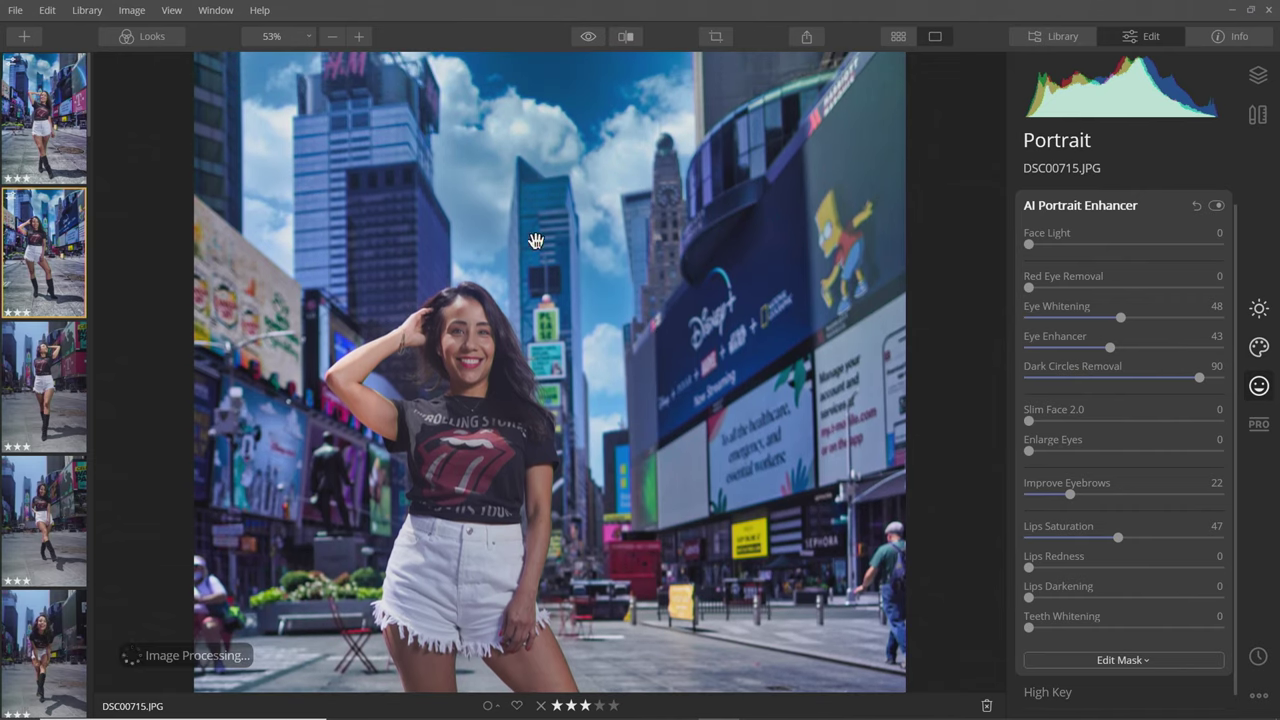
pyautogui.moveTo(569, 326); pyautogui.dragTo(583, 263)
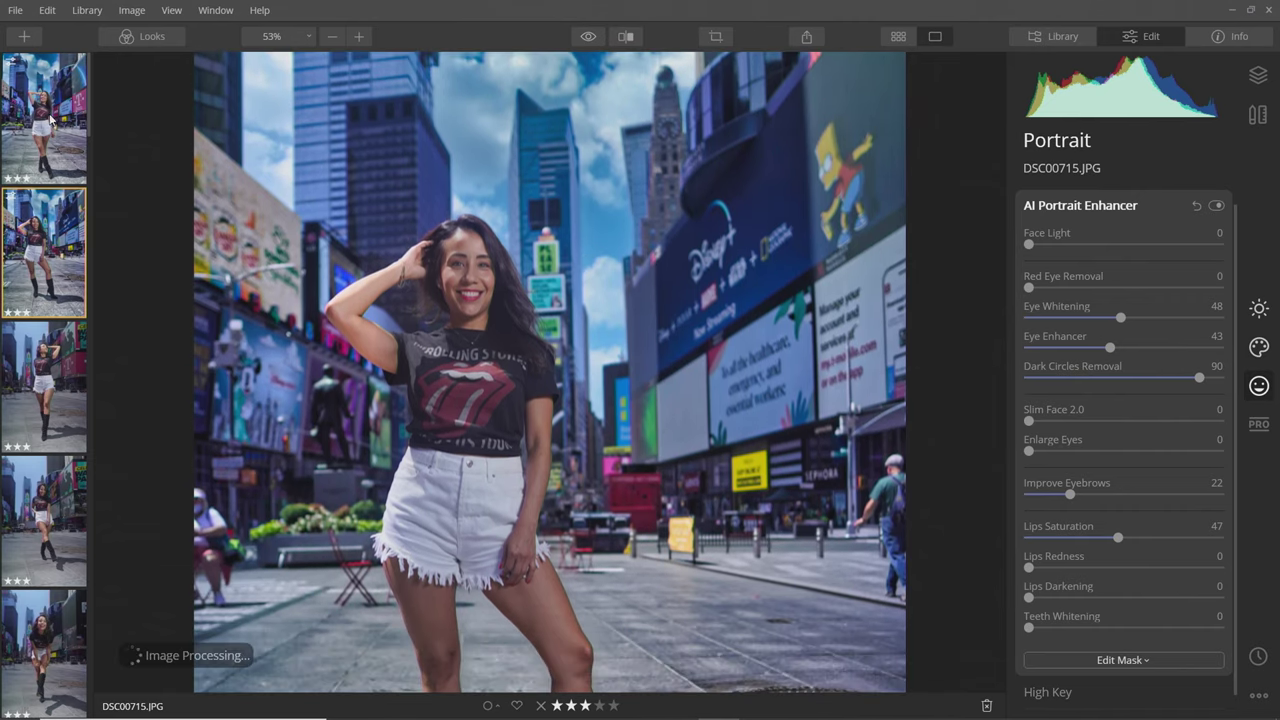
pyautogui.click(47, 118)
pyautogui.click(44, 228)
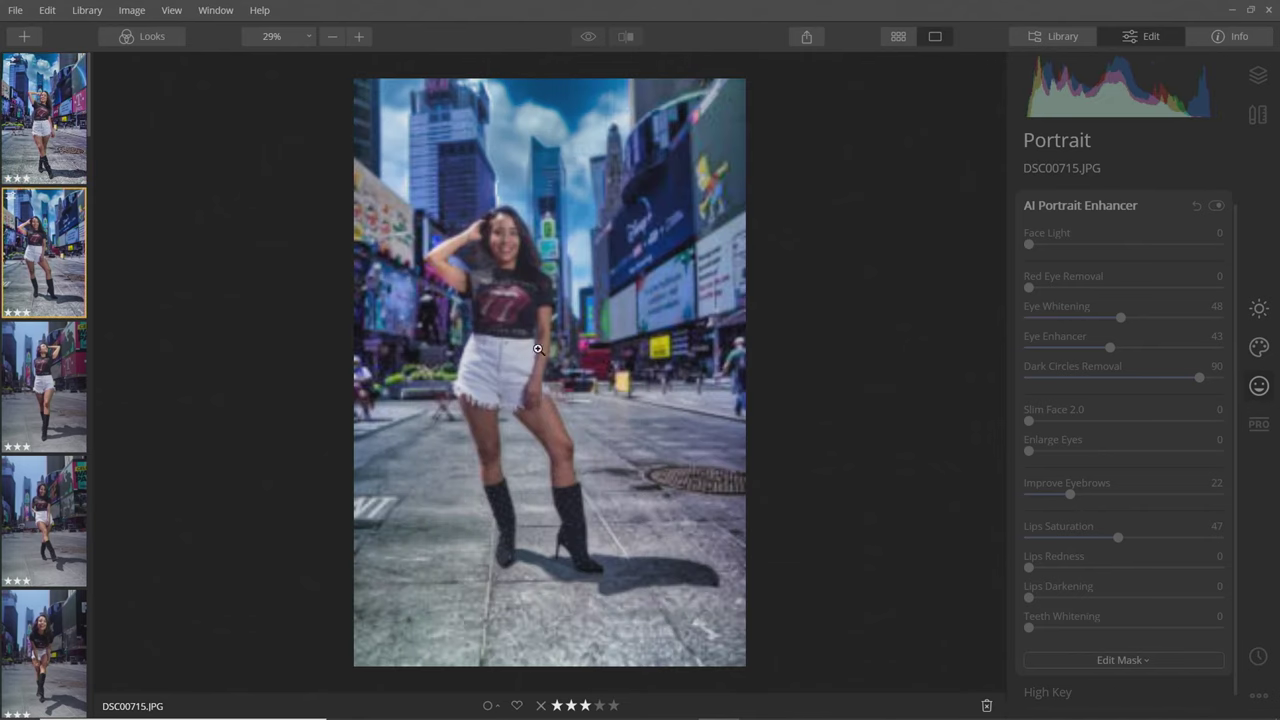
pyautogui.scroll(2, 540, 266)
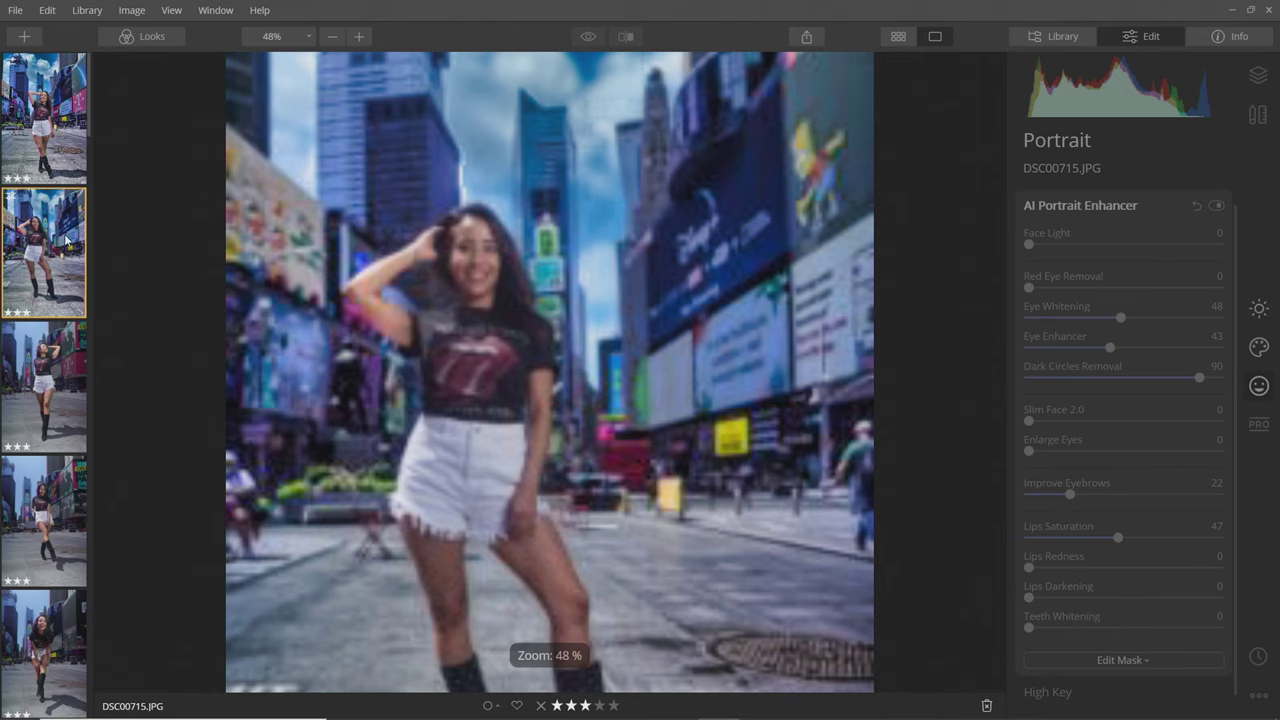
pyautogui.click(590, 37)
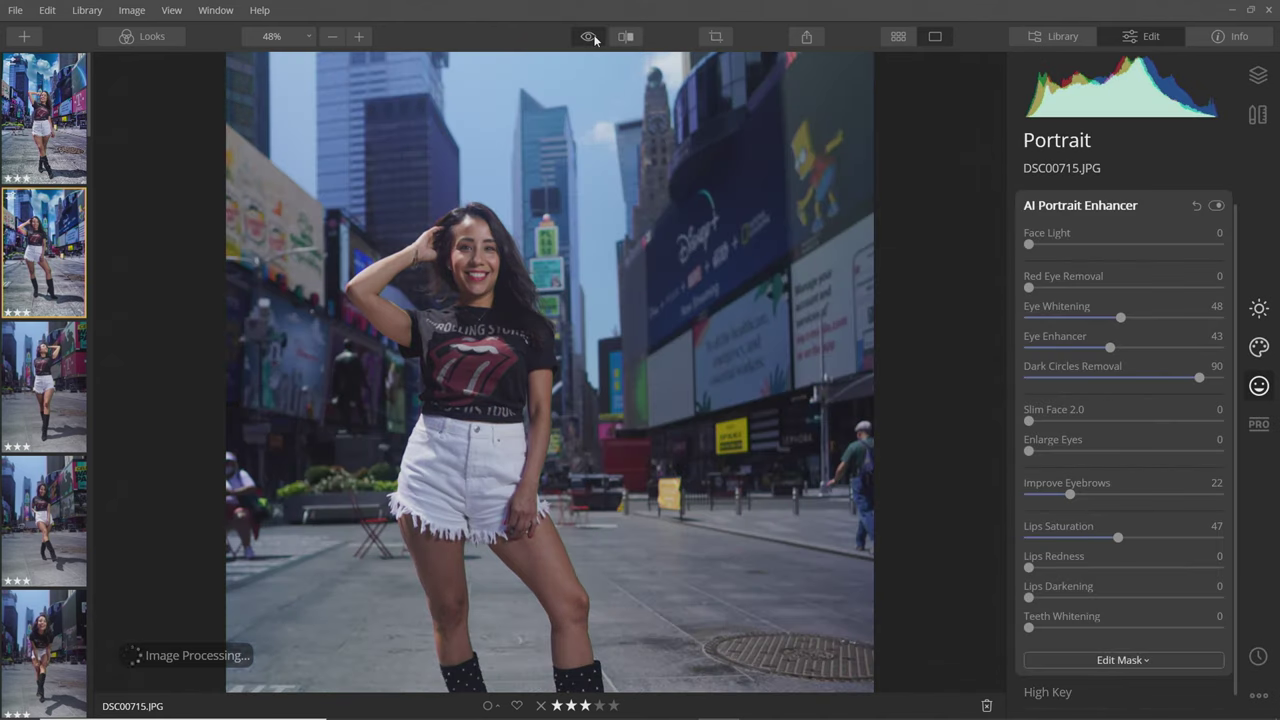
pyautogui.click(591, 37)
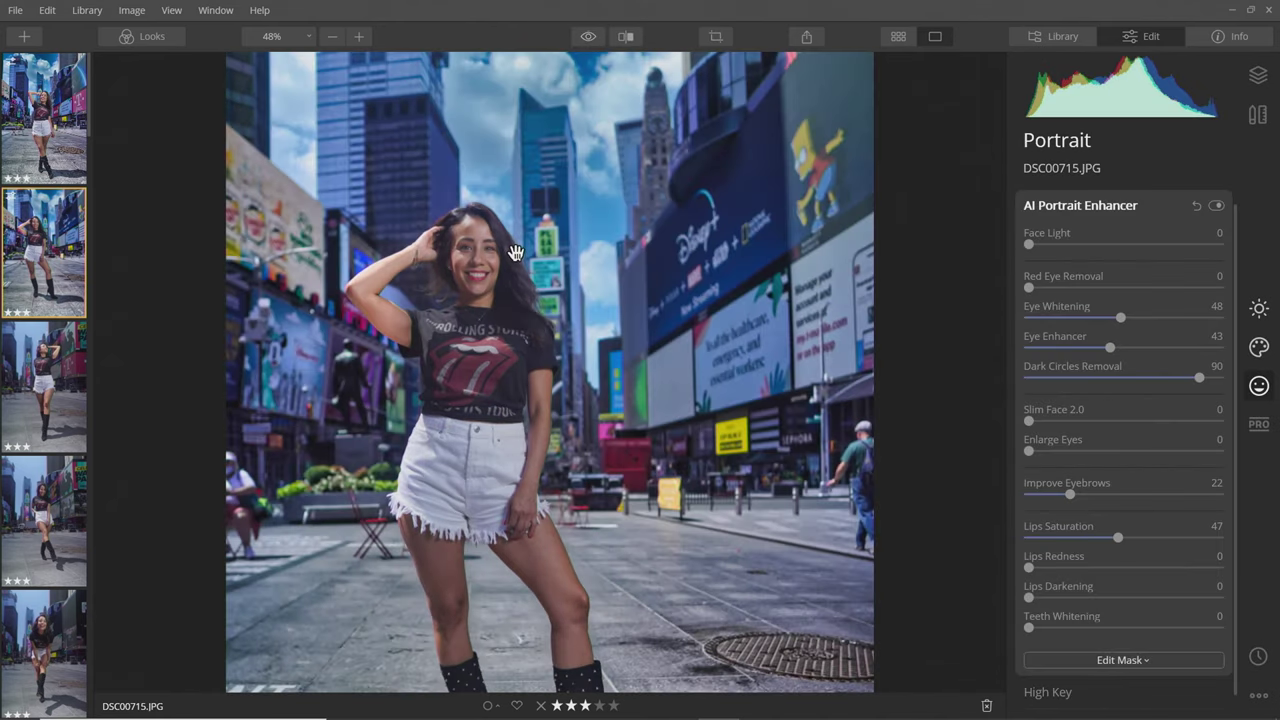
pyautogui.scroll(-1, 515, 252)
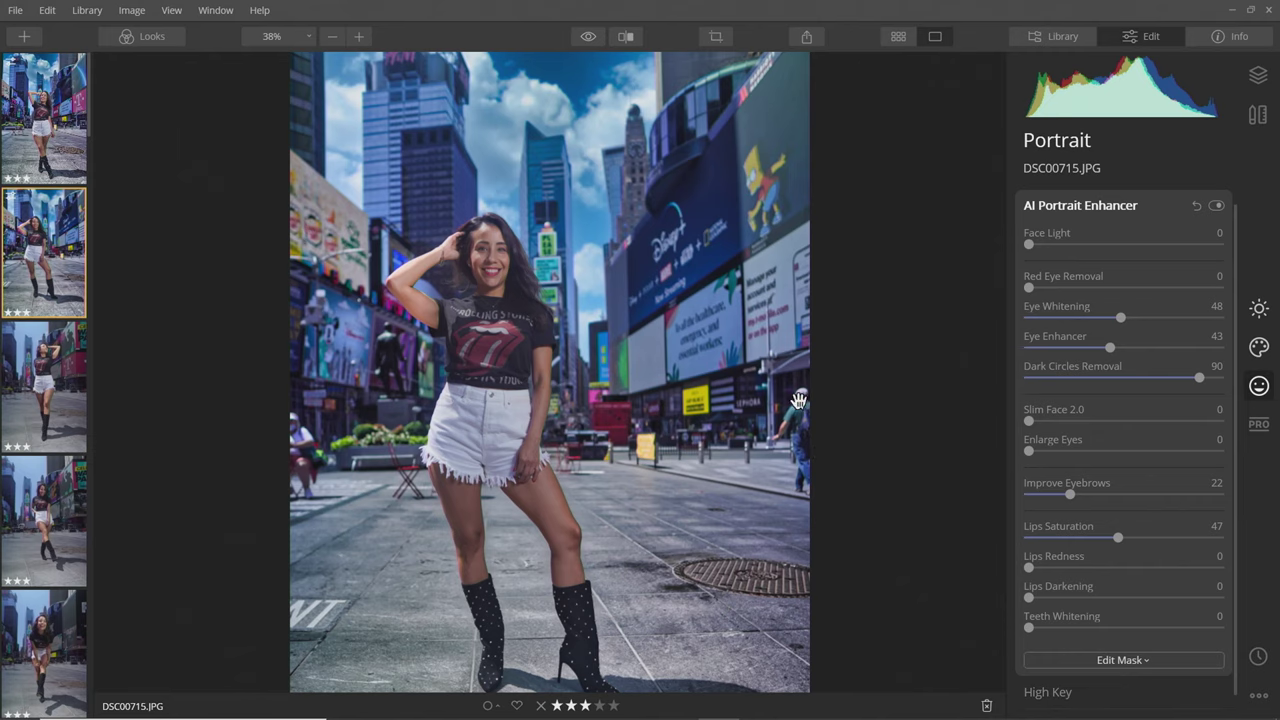
pyautogui.click(45, 131)
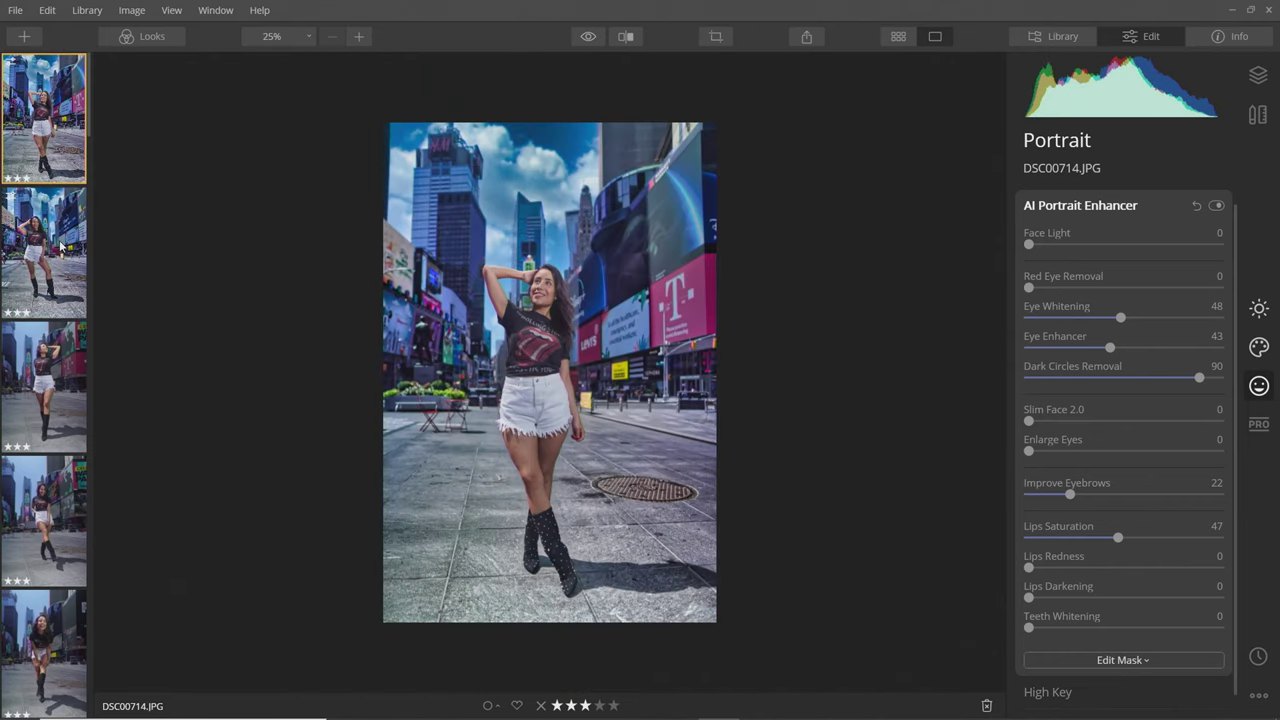
# Step: Start Erase on DSC00715.JPG and remove the lower legs of the pedestrian beside the street at brush size 20
pyautogui.click(60, 245)
pyautogui.click(1258, 114)
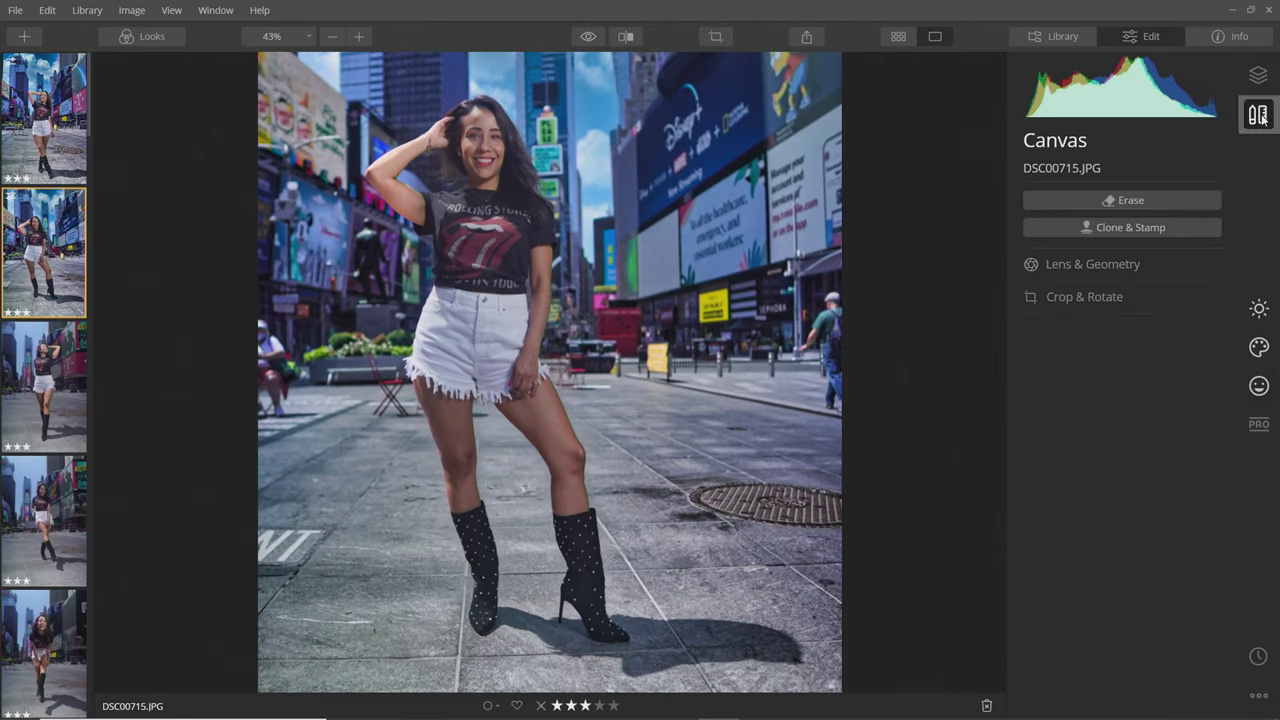
pyautogui.click(1124, 202)
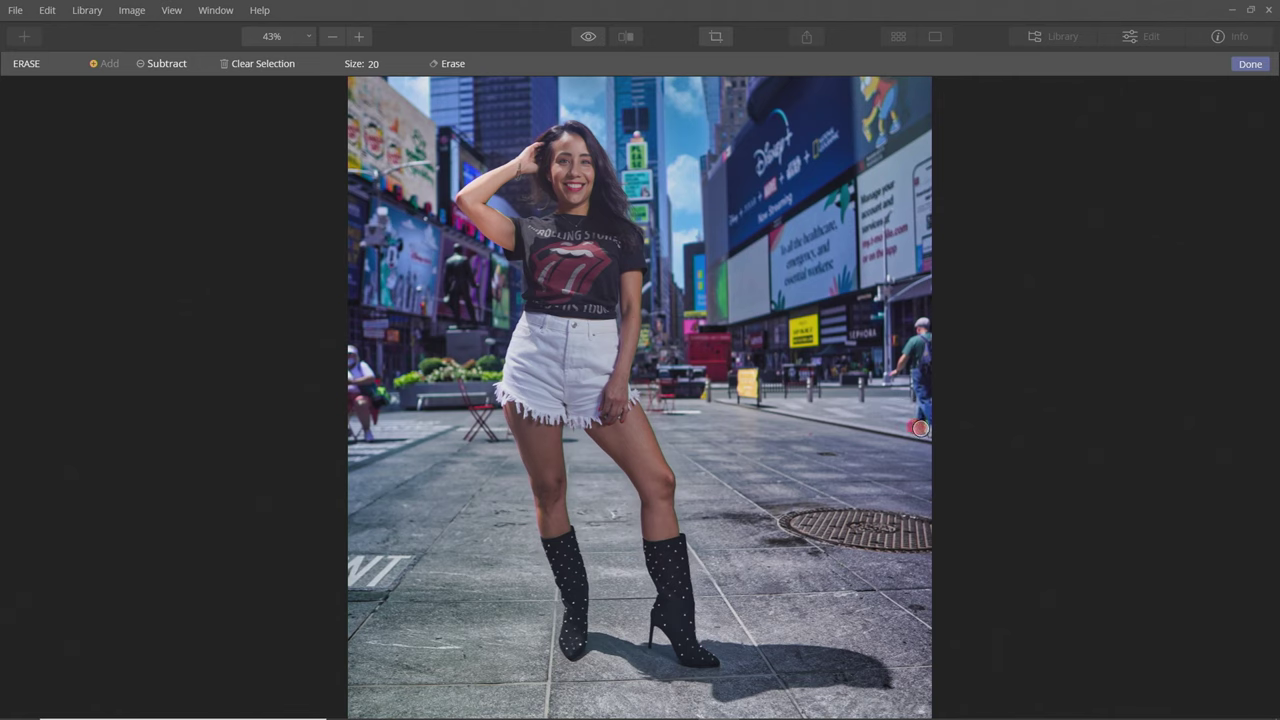
pyautogui.moveTo(920, 428)
pyautogui.mouseDown()
pyautogui.moveTo(925, 405)
pyautogui.moveTo(933, 434)
pyautogui.mouseUp()
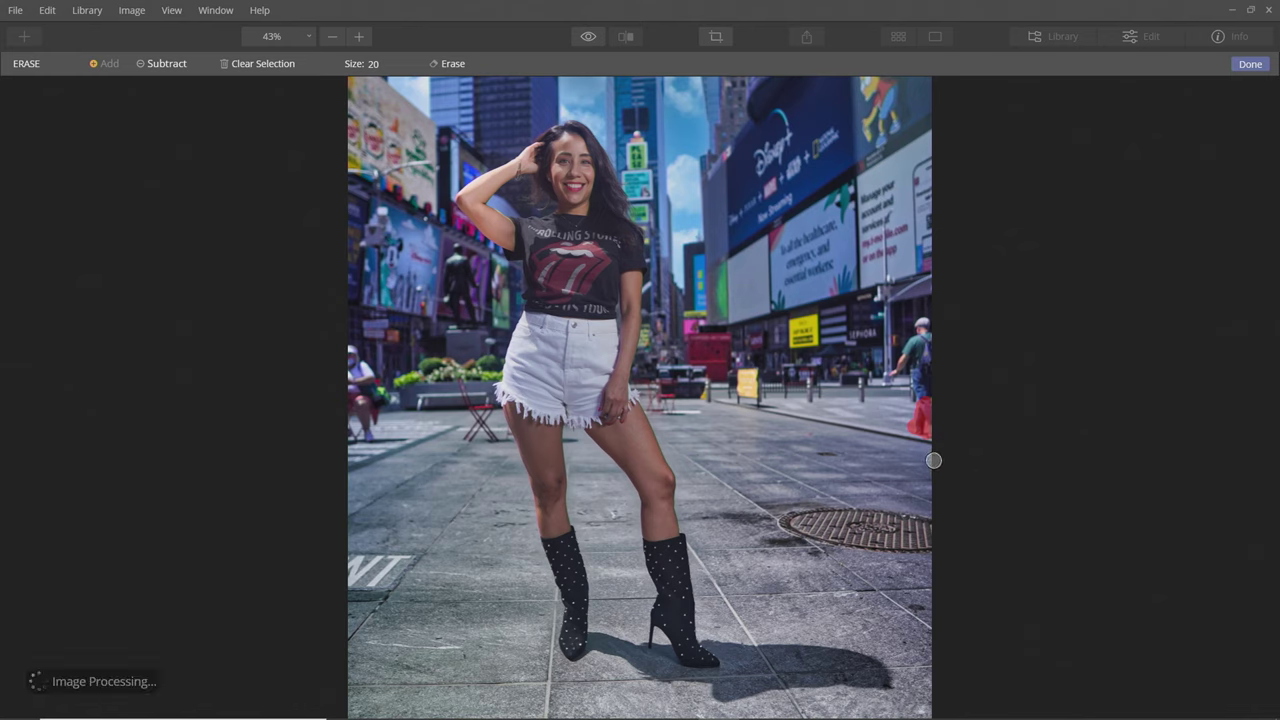
pyautogui.click(450, 64)
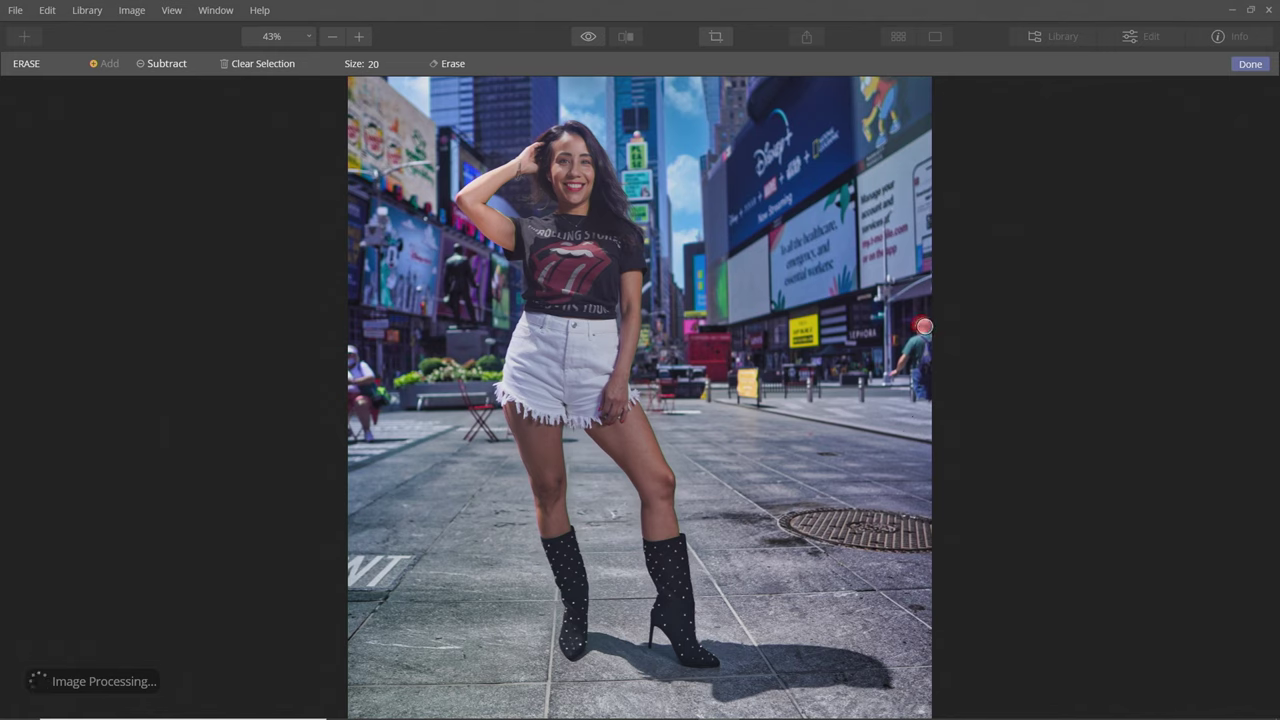
# Step: Erase the rest of the pedestrian beside the street, from the head and torso to the leftover arm
pyautogui.moveTo(924, 326); pyautogui.dragTo(916, 341)
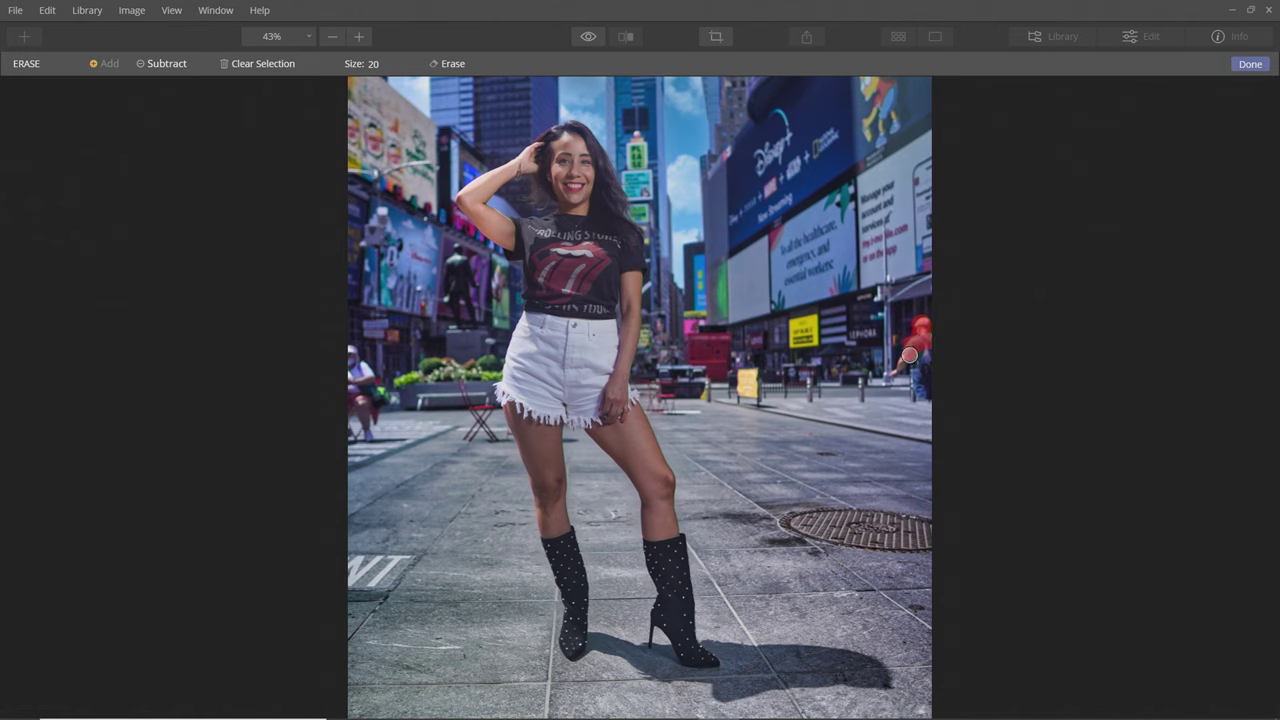
pyautogui.click(449, 63)
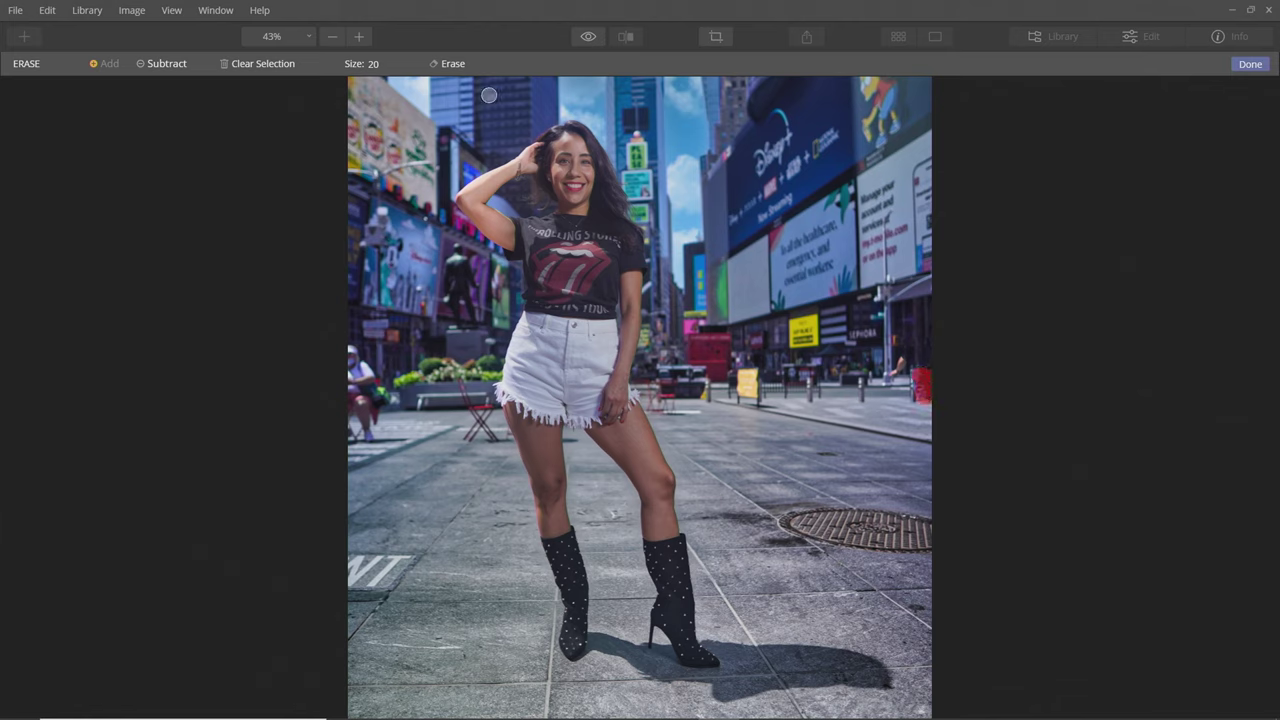
pyautogui.click(450, 64)
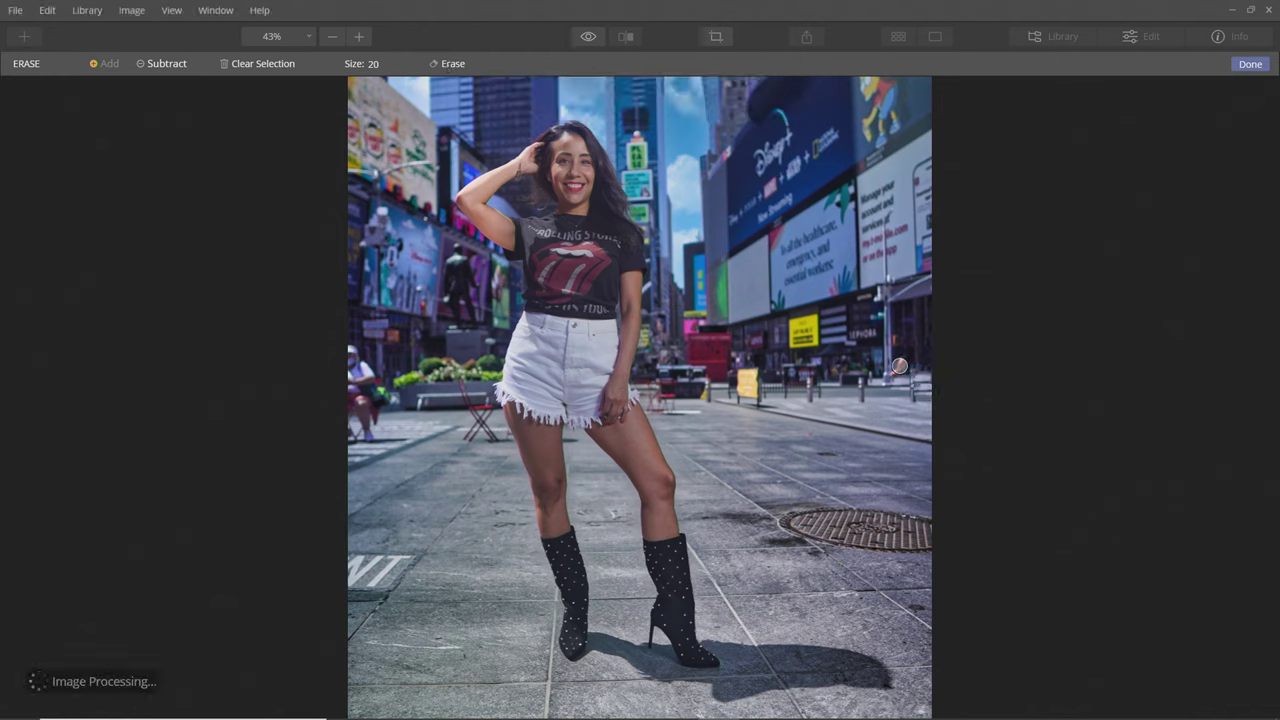
pyautogui.click(453, 63)
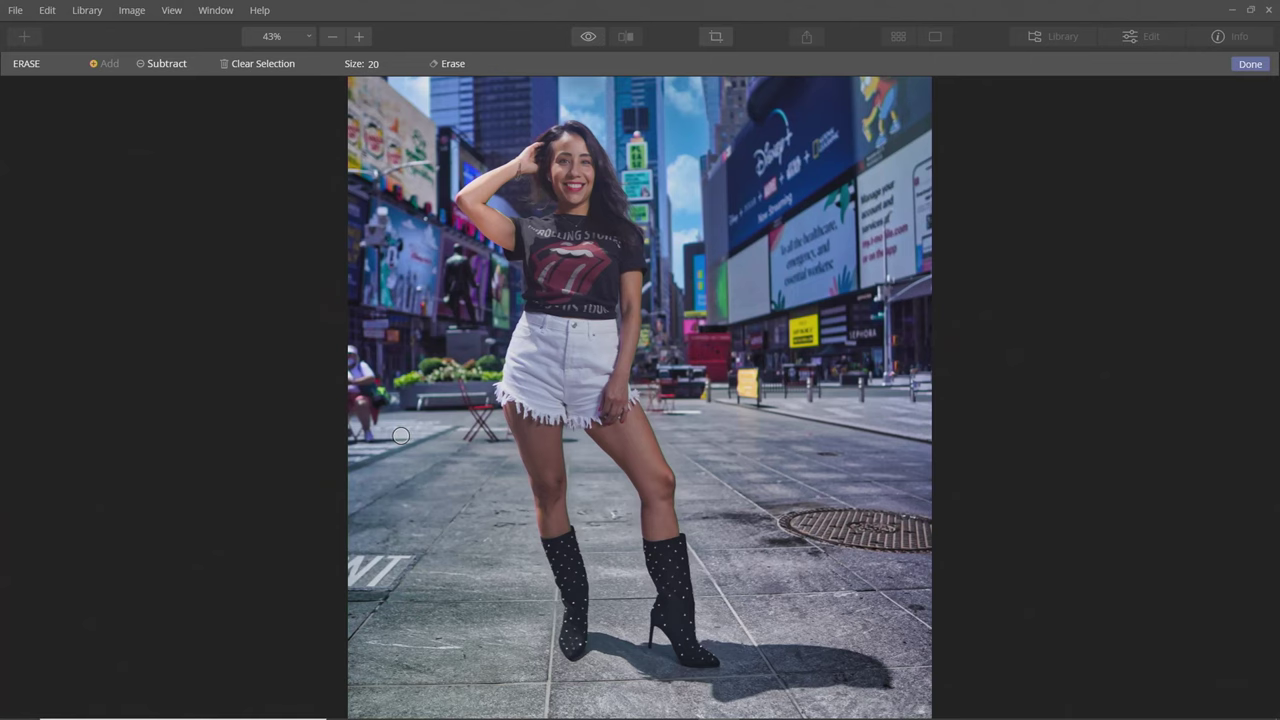
# Step: Erase the seated person and the ground shadow beside the planter, and finish the Erase edit
pyautogui.moveTo(400, 435)
pyautogui.mouseDown()
pyautogui.moveTo(346, 440)
pyautogui.moveTo(358, 428)
pyautogui.moveTo(346, 427)
pyautogui.mouseUp()
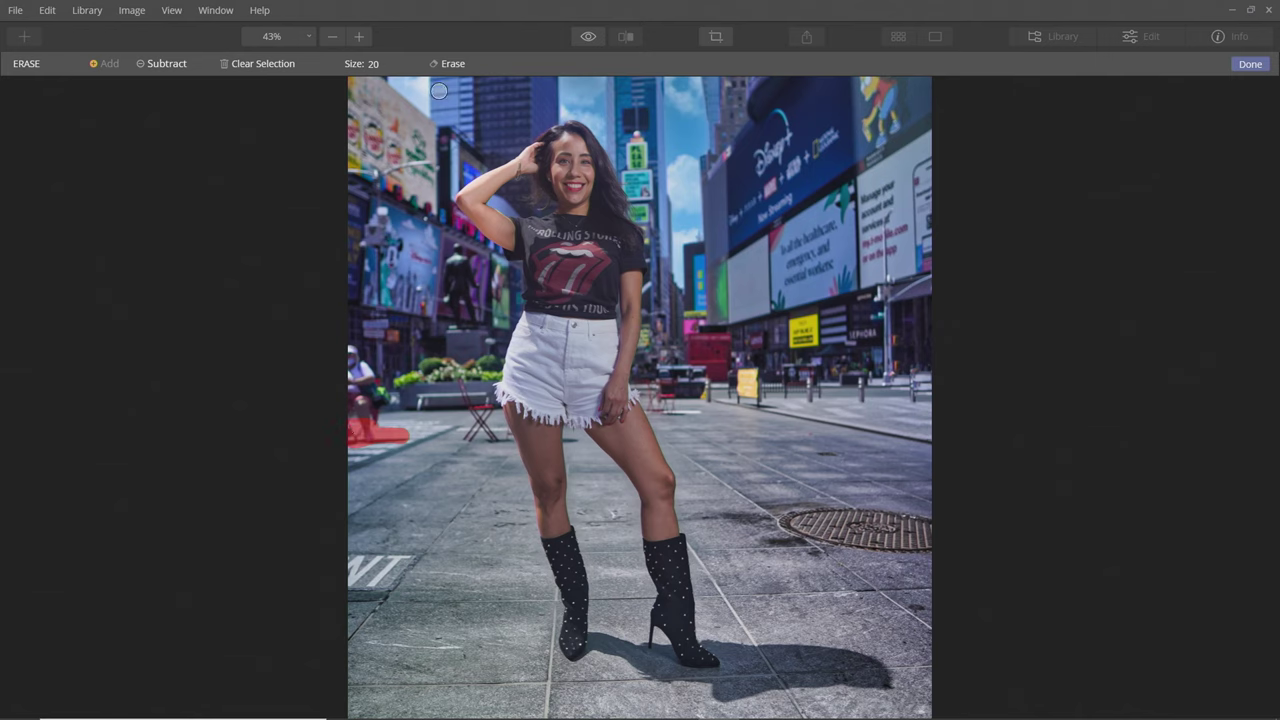
pyautogui.click(455, 64)
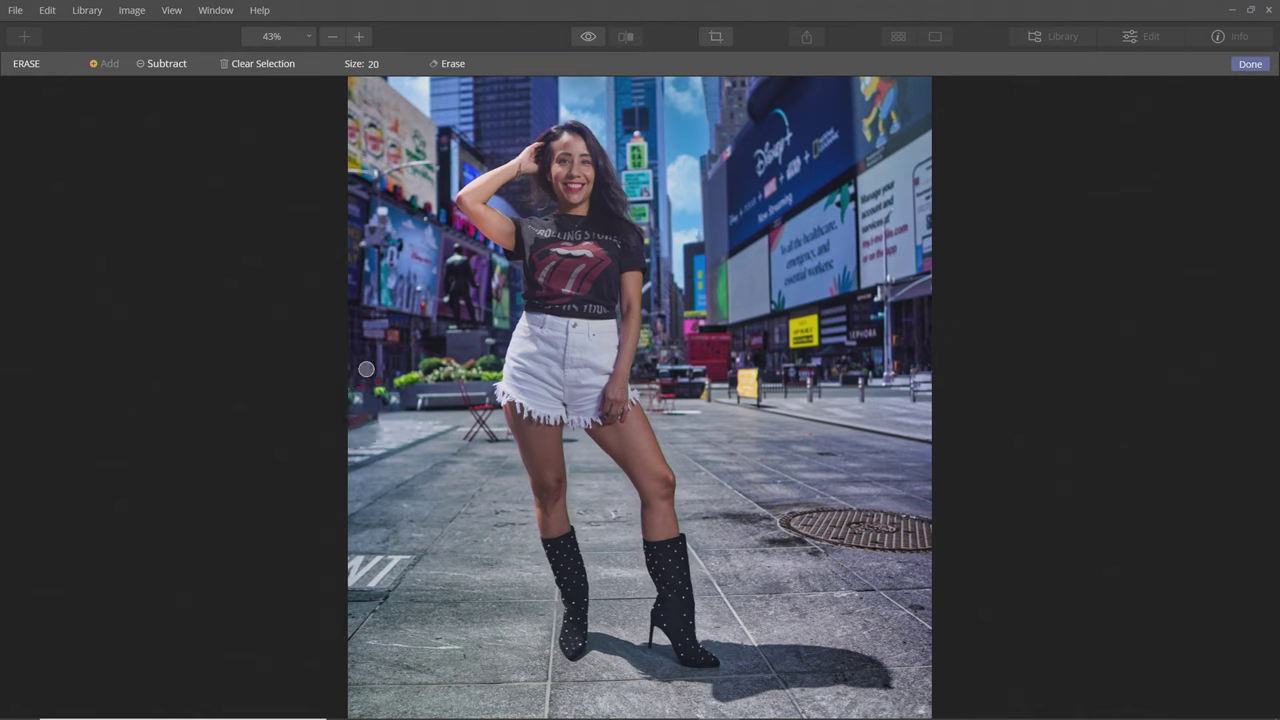
pyautogui.click(1245, 64)
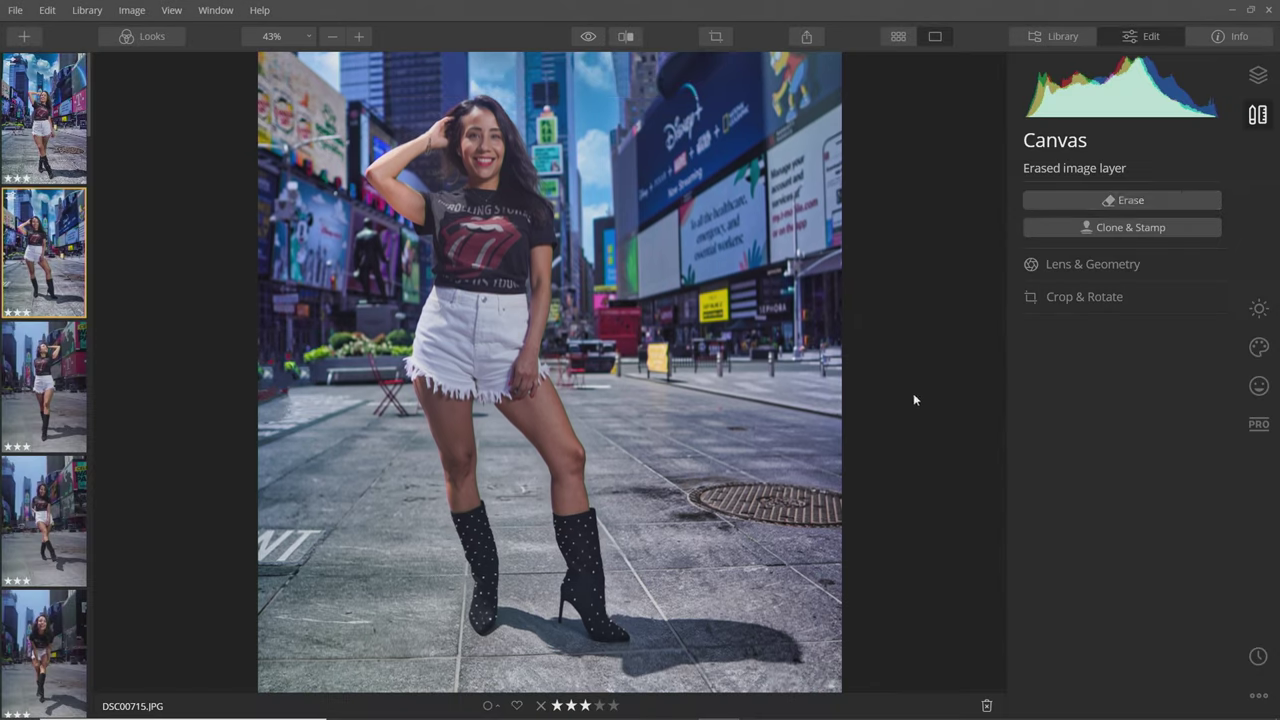
# Step: Retouch DSC00715.JPG with Clone & Stamp and compare the full photo with the original
pyautogui.click(1128, 229)
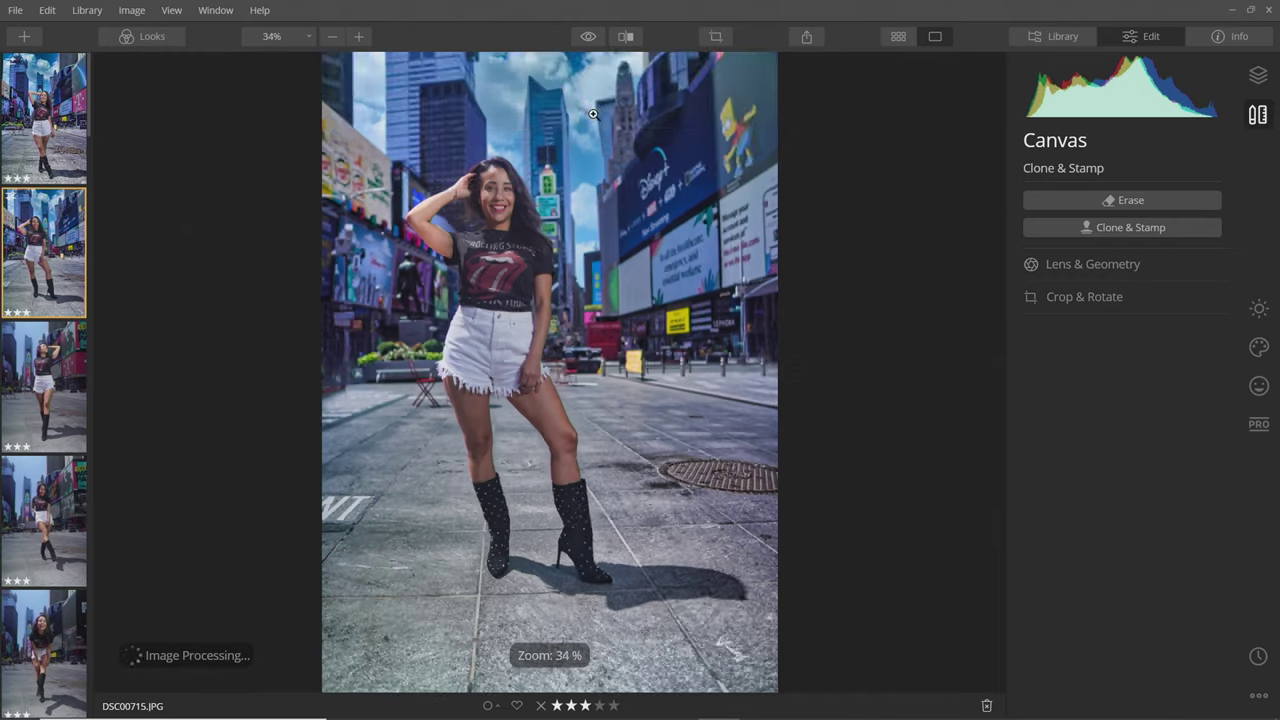
pyautogui.click(589, 38)
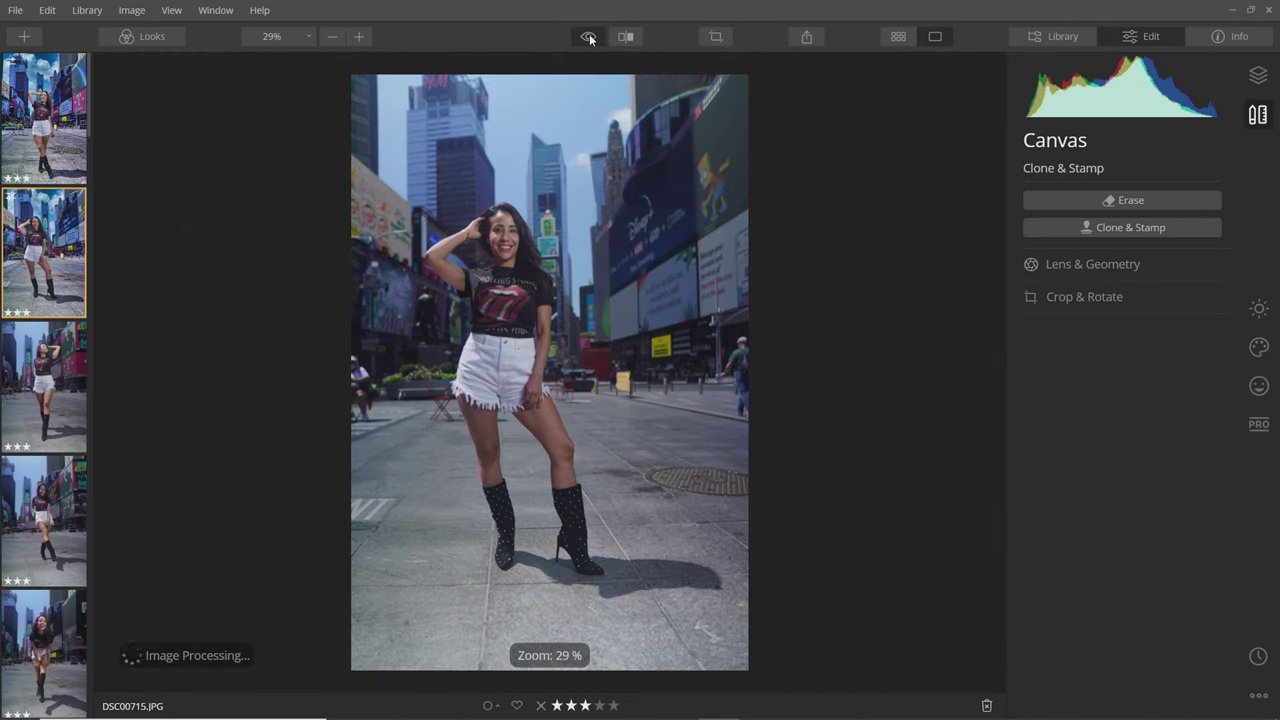
pyautogui.click(589, 38)
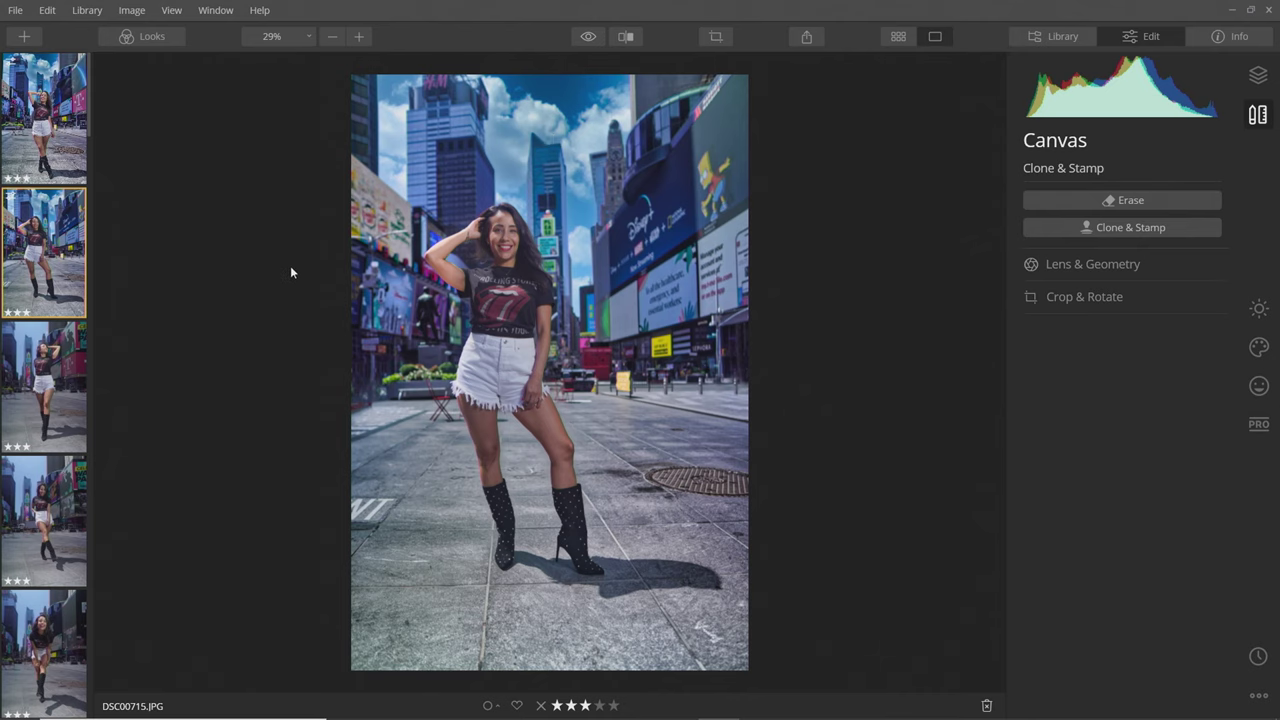
# Step: Apply the NYC Times Square 1 Look to DSC00718.JPG
pyautogui.click(43, 397)
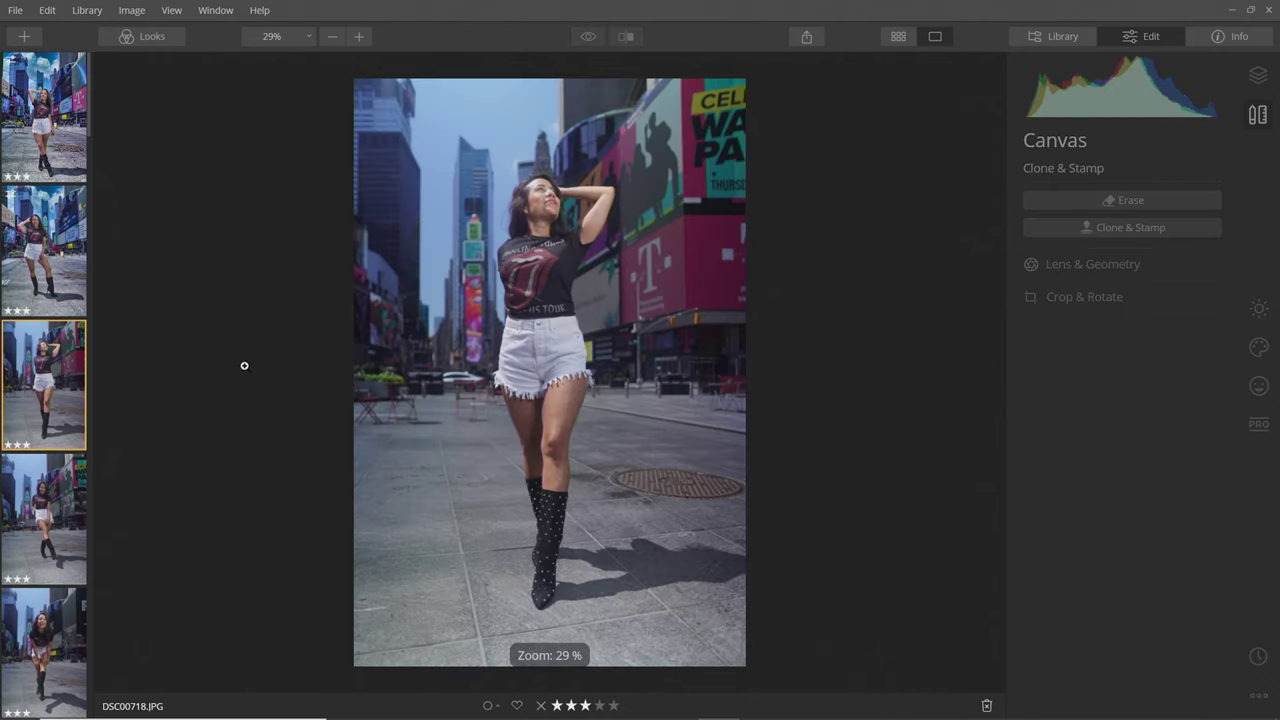
pyautogui.click(159, 38)
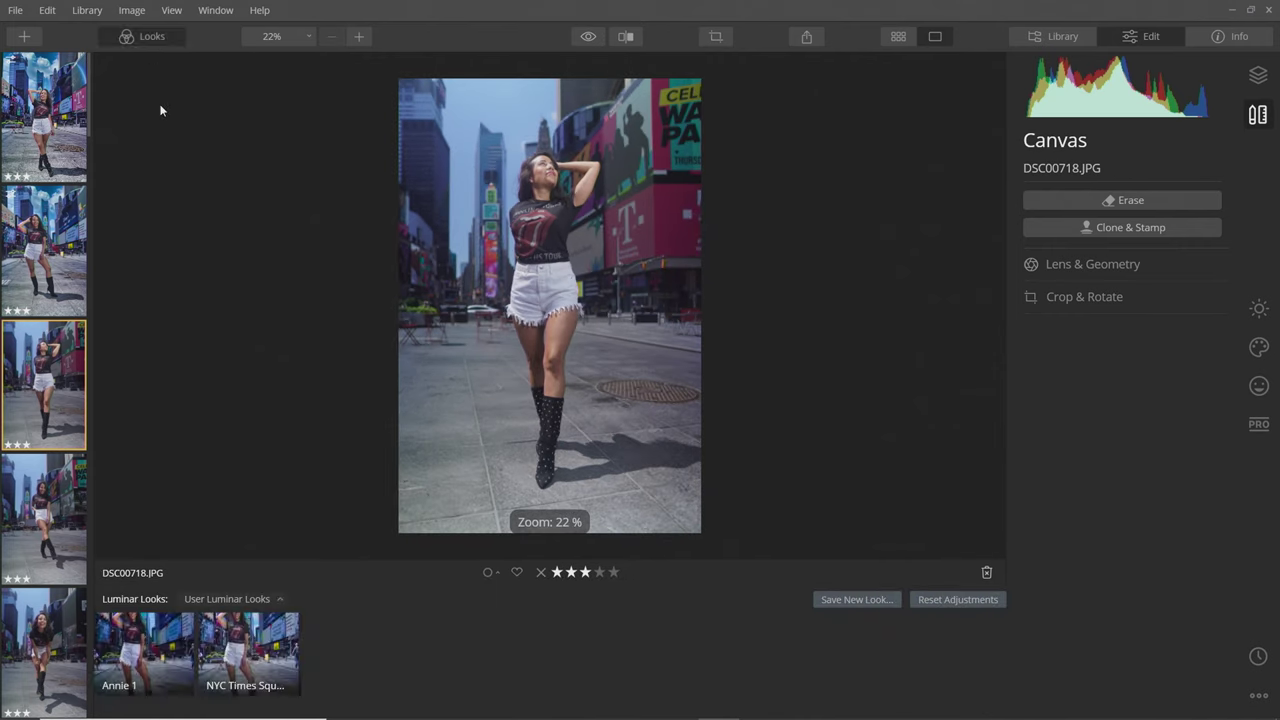
pyautogui.click(251, 656)
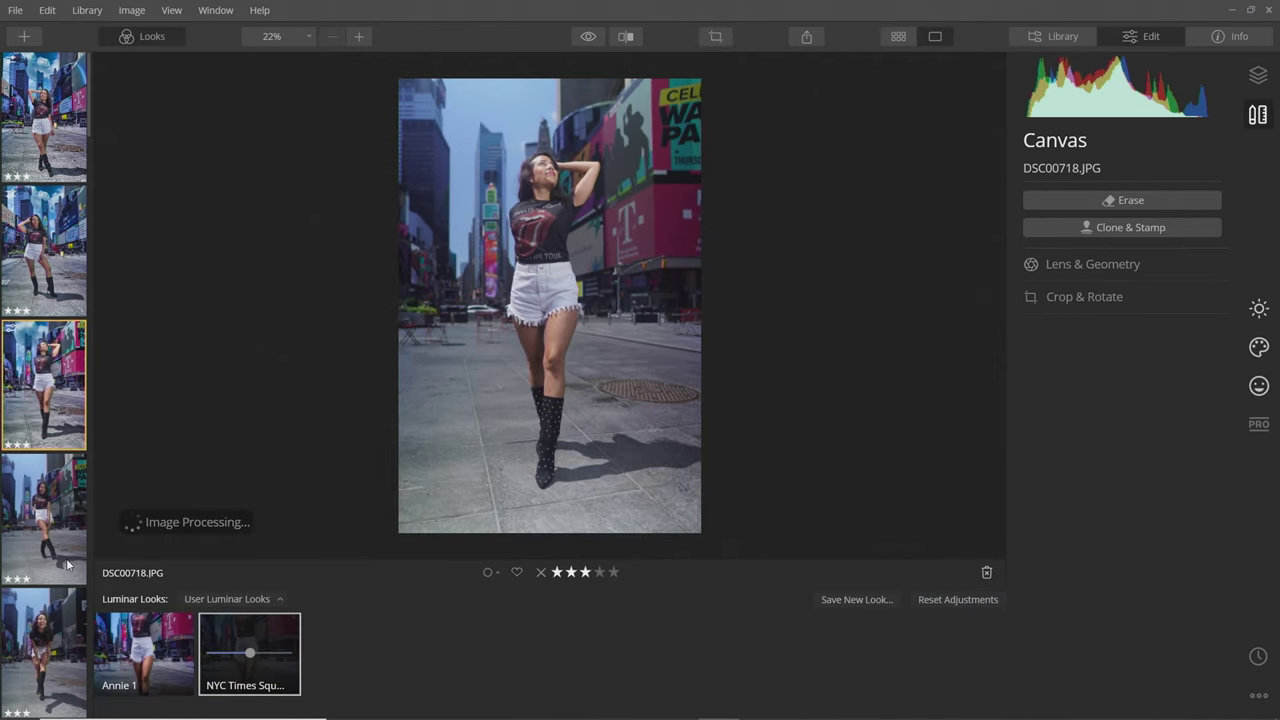
# Step: Copy the adjustments of DSC00718.JPG from the photo gallery
pyautogui.click(898, 37)
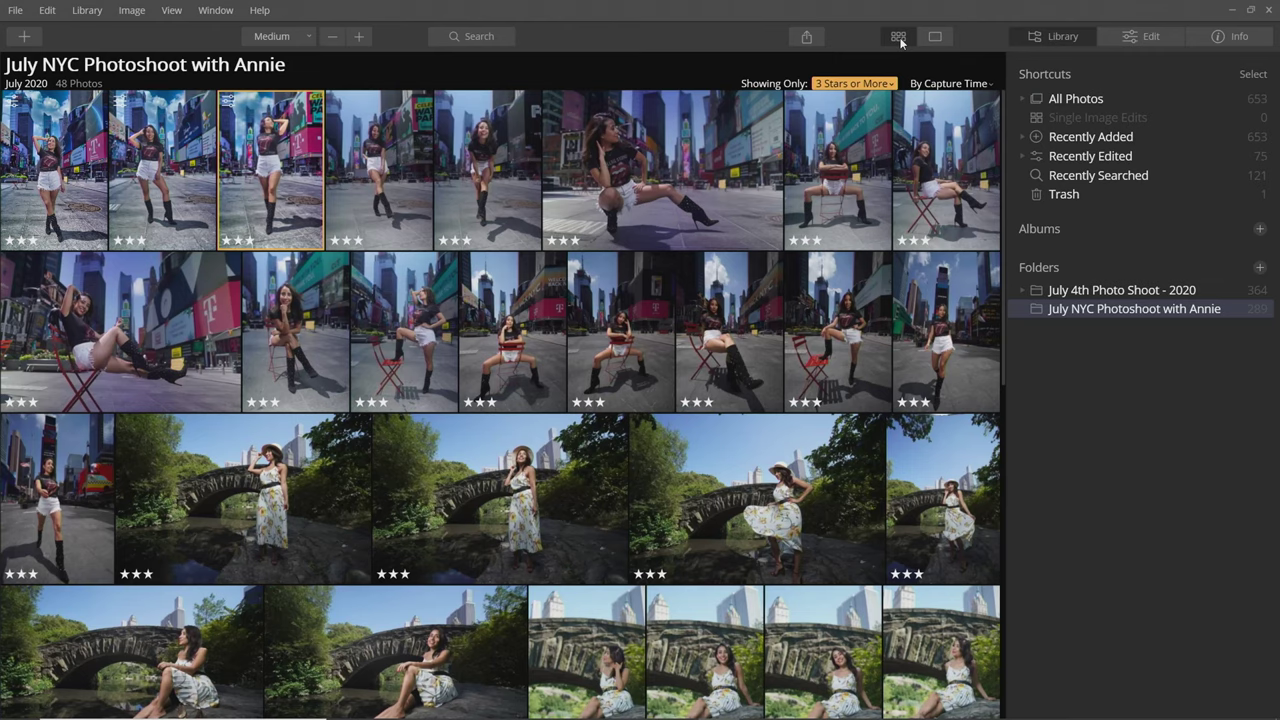
pyautogui.rightClick(264, 194)
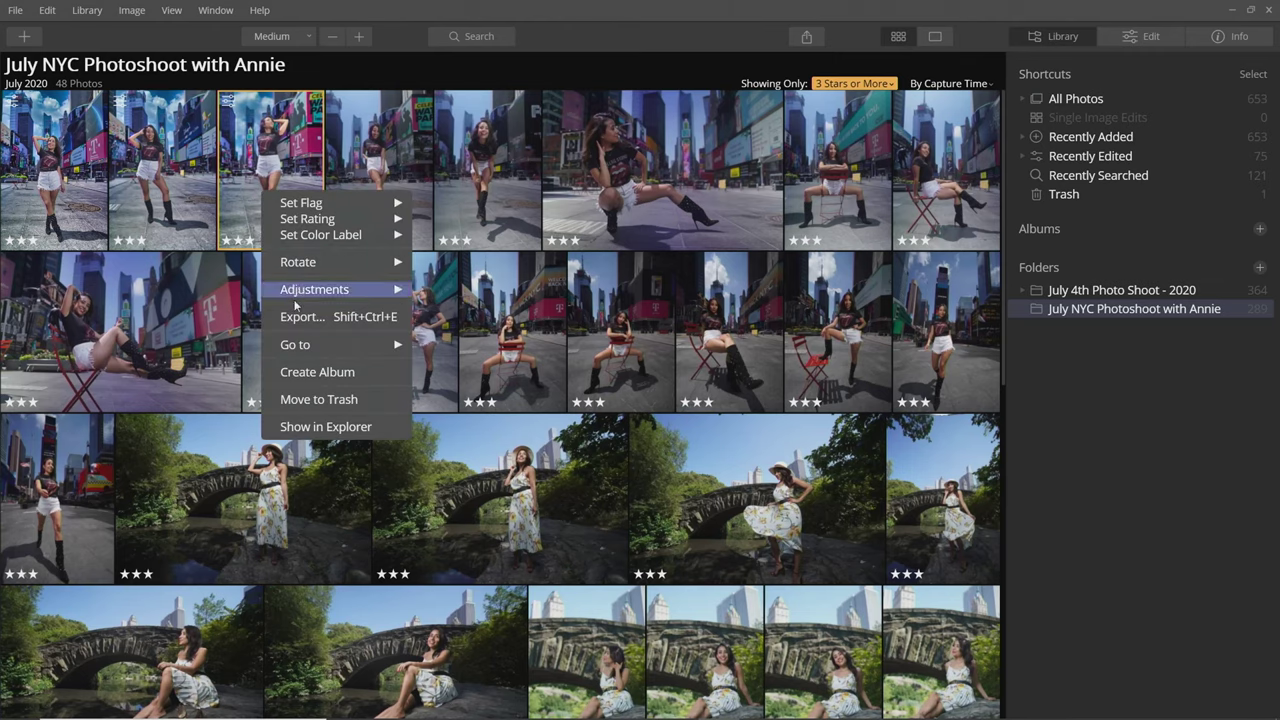
pyautogui.moveTo(320, 292)
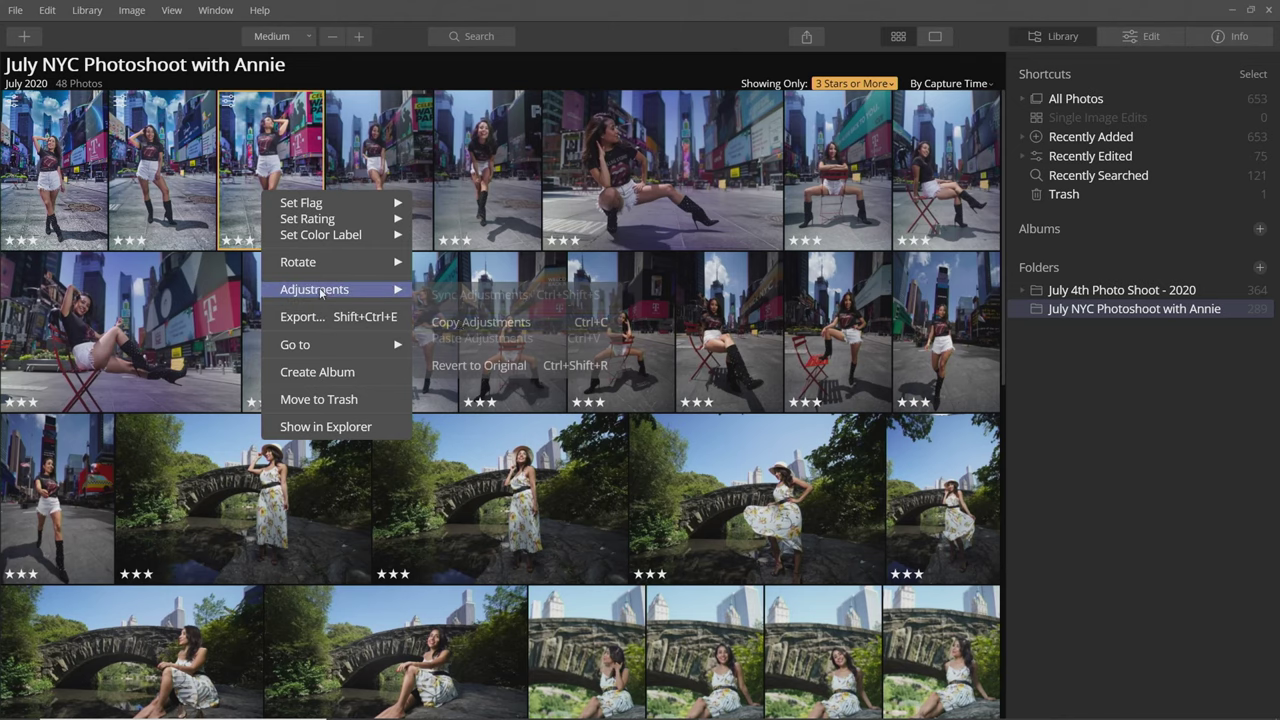
pyautogui.click(465, 322)
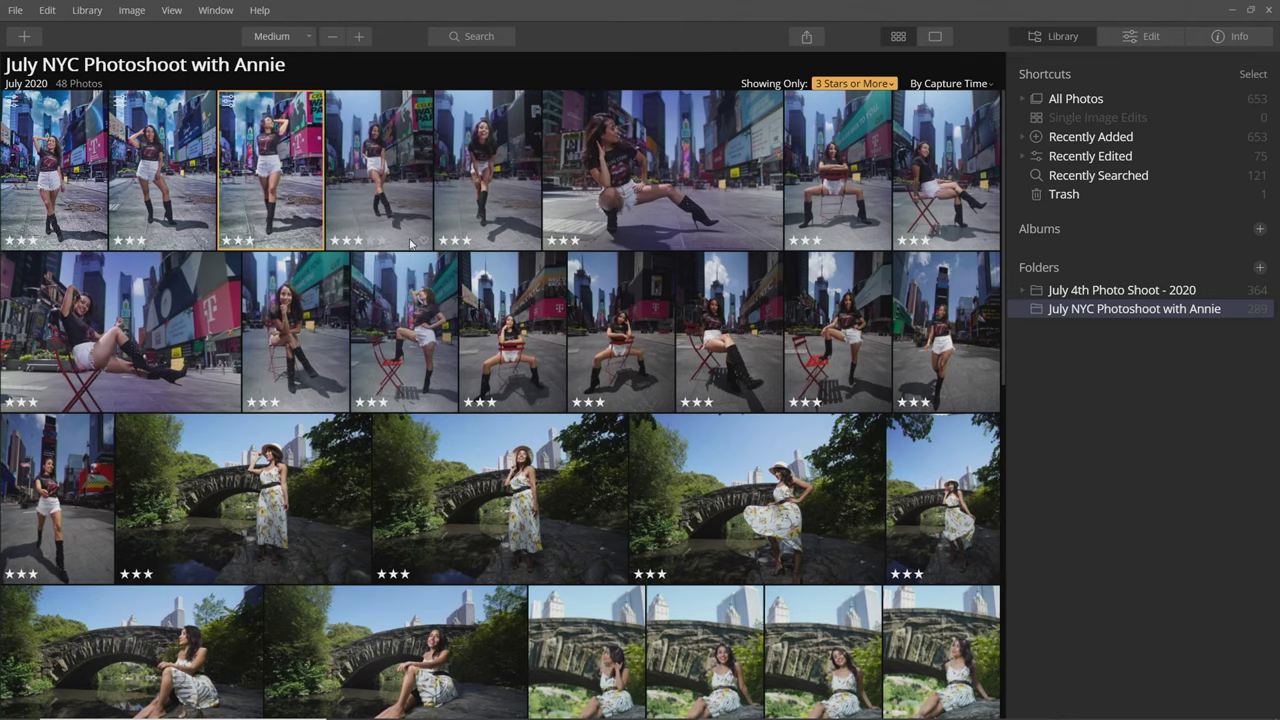
# Step: Paste the copied adjustments onto all the Times Square photos that follow DSC00718.JPG, ending before the stone bridge photos
pyautogui.click(379, 187)
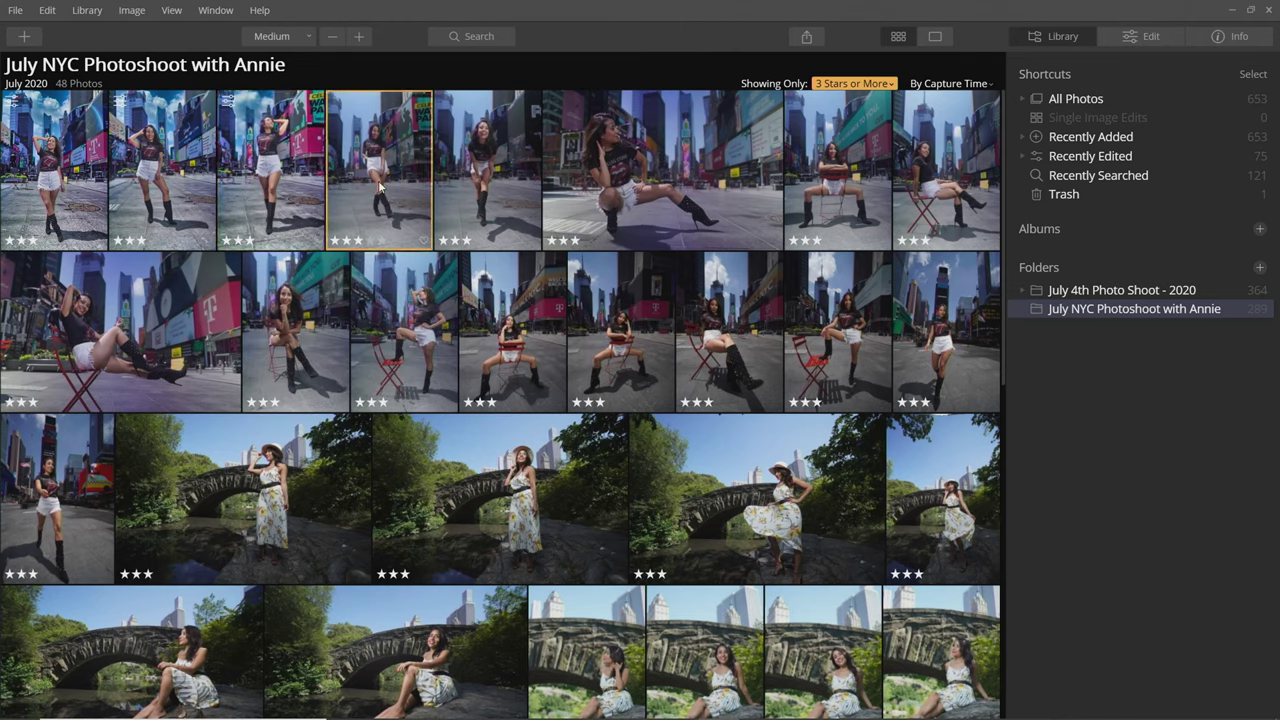
pyautogui.keyDown('shift'); pyautogui.click(62, 473); pyautogui.keyUp('shift')
pyautogui.rightClick(74, 459)
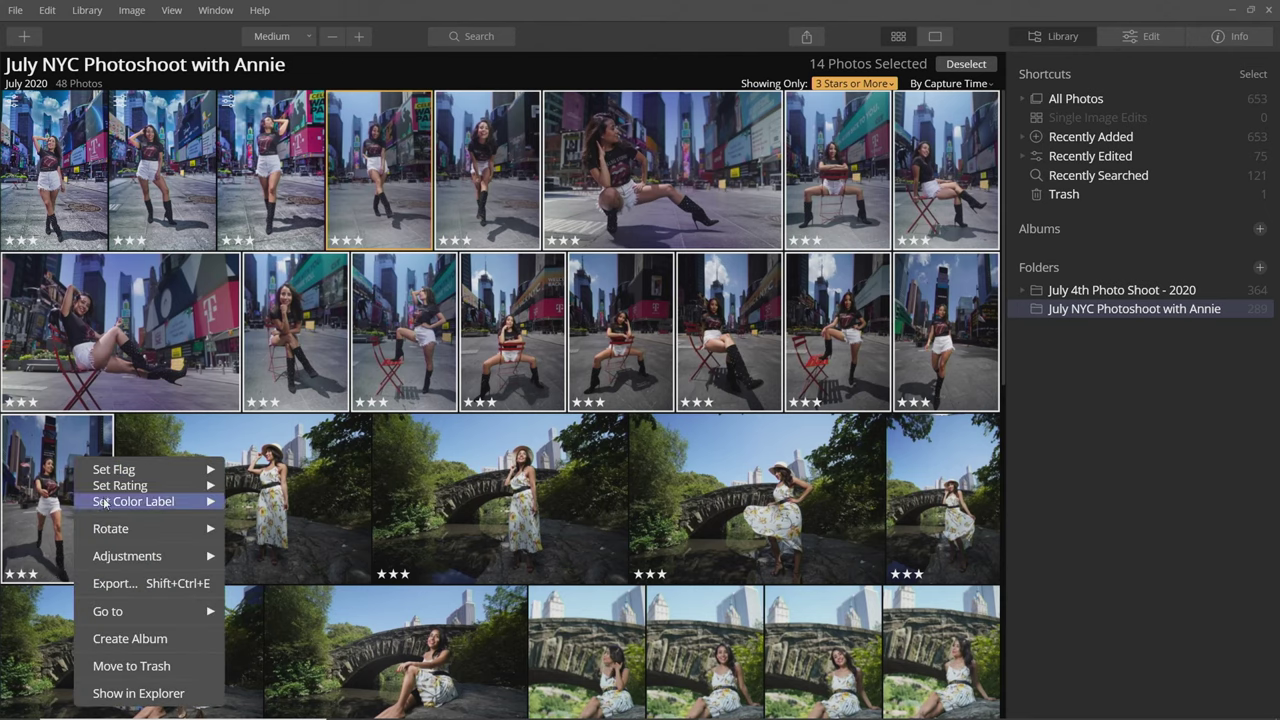
pyautogui.moveTo(170, 562)
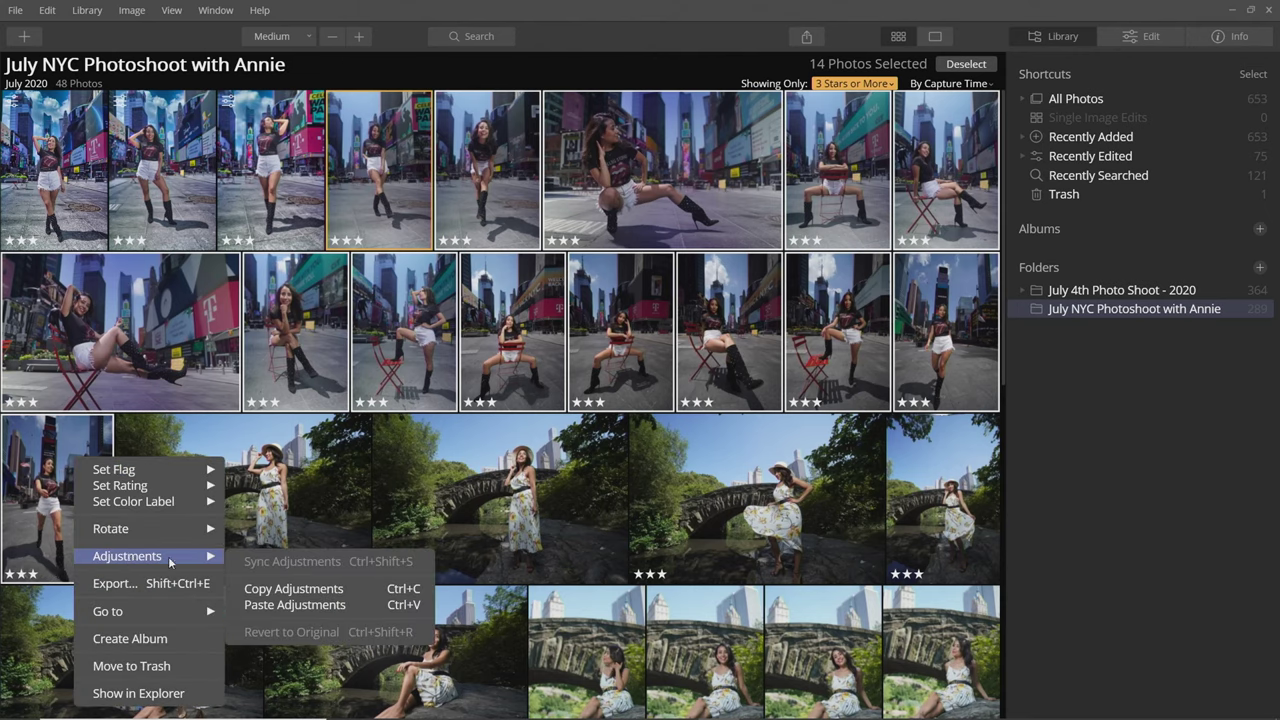
pyautogui.click(294, 605)
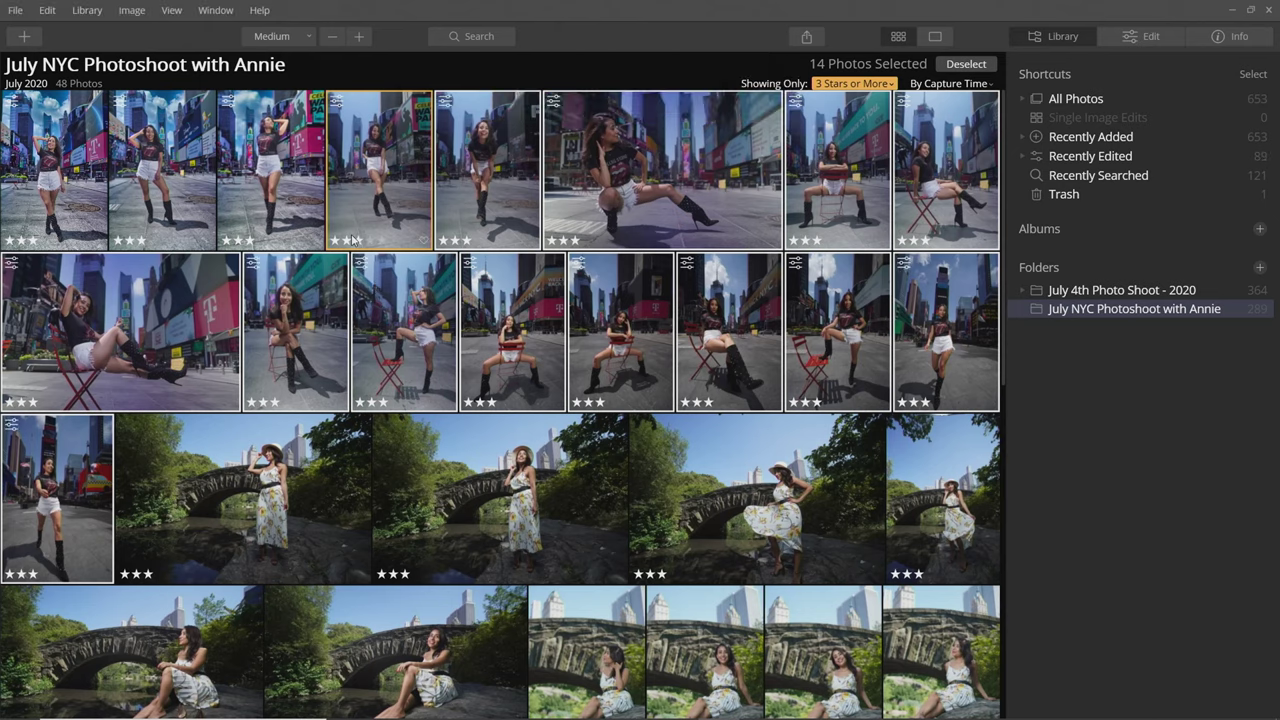
# Step: Set Face Light to 55 on DSC00725.JPG and raise the AI Skin Enhancer amount
pyautogui.doubleClick(567, 177)
pyautogui.click(1259, 385)
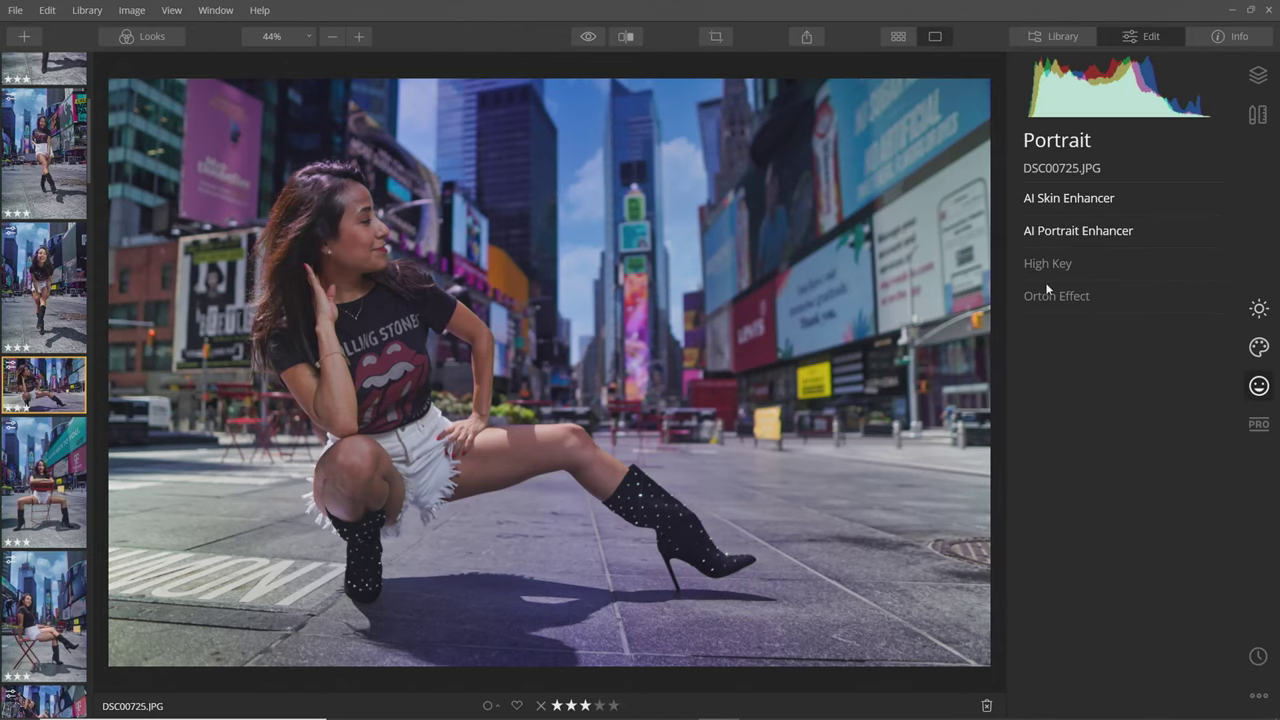
pyautogui.click(1078, 233)
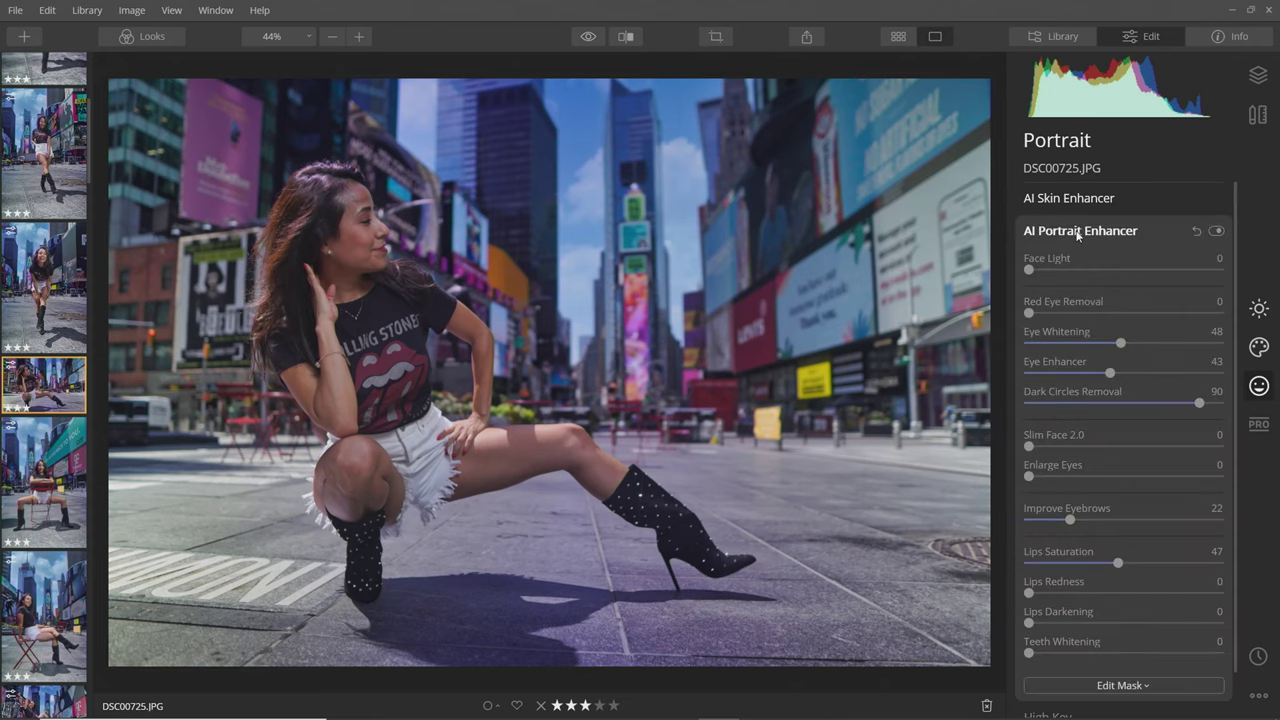
pyautogui.moveTo(1030, 271); pyautogui.dragTo(1118, 275)
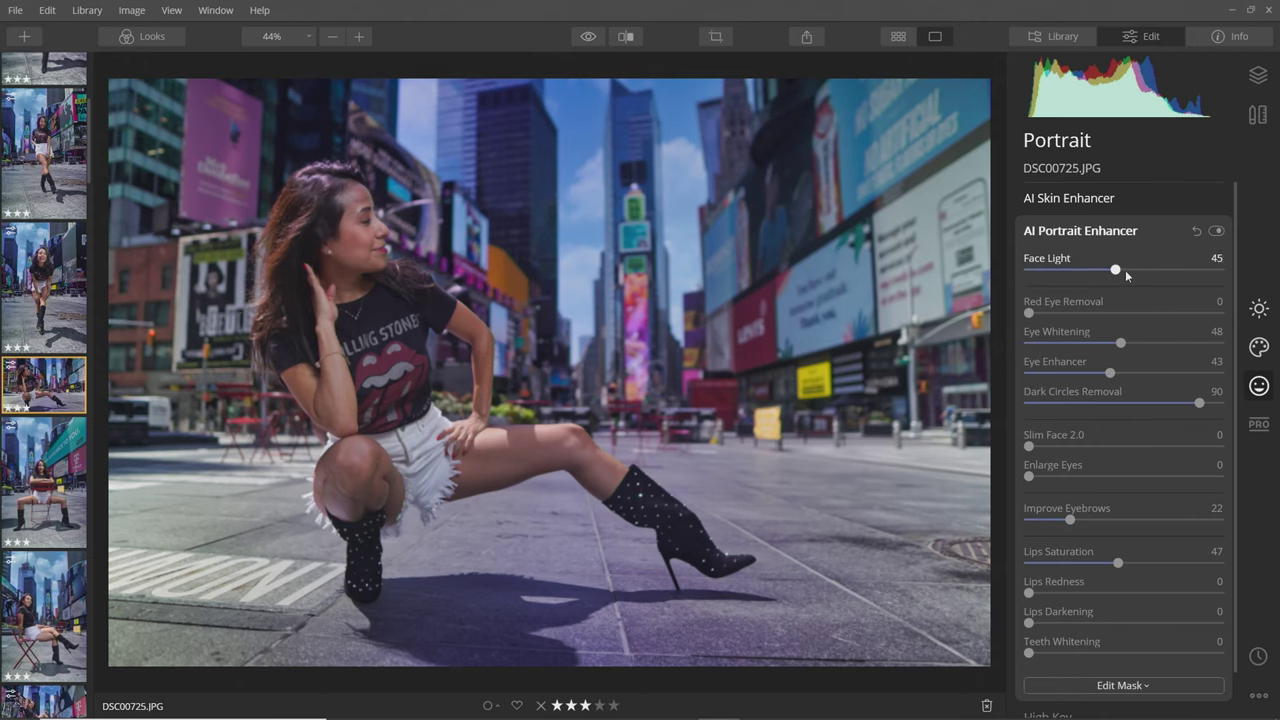
pyautogui.moveTo(1117, 275); pyautogui.dragTo(1132, 276)
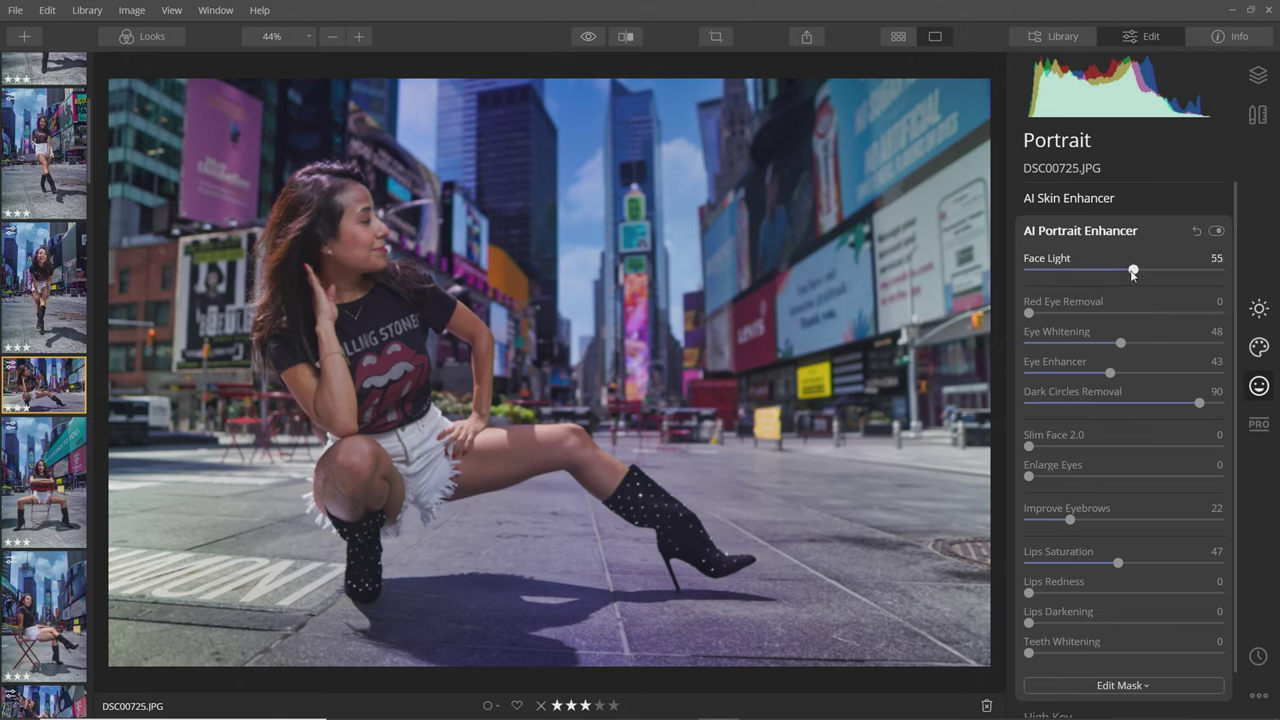
pyautogui.click(588, 37)
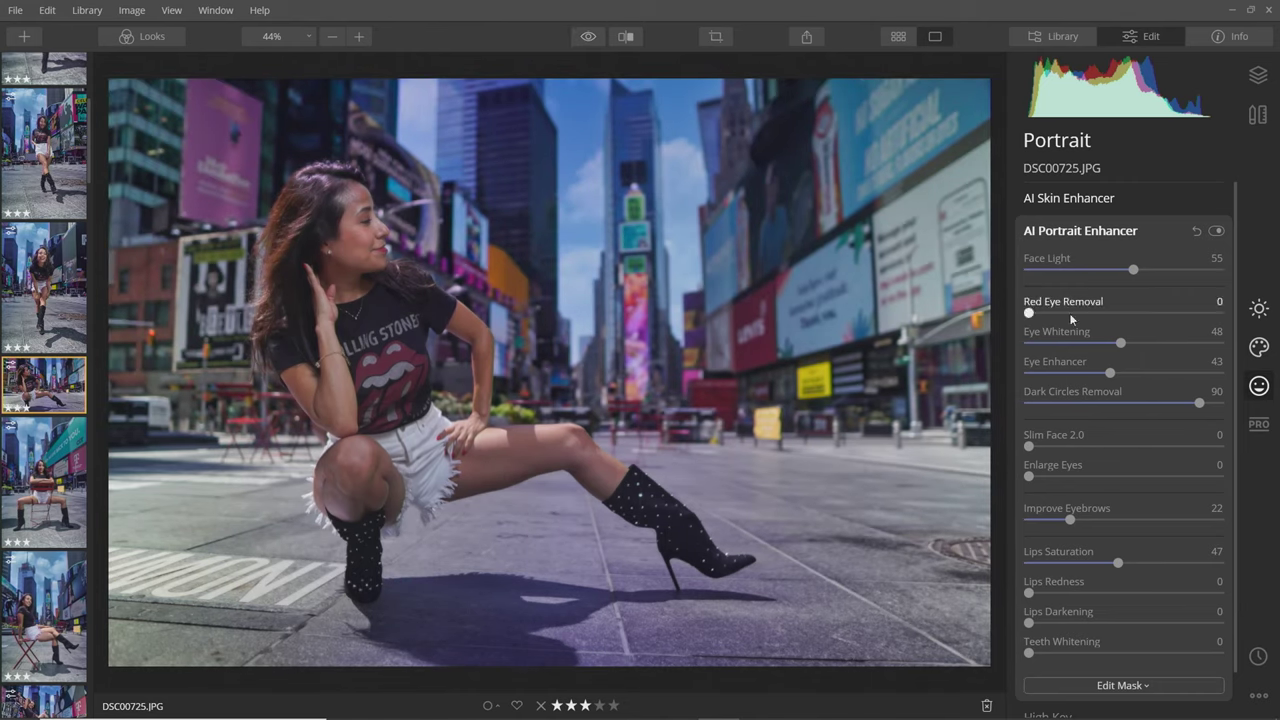
pyautogui.click(1070, 199)
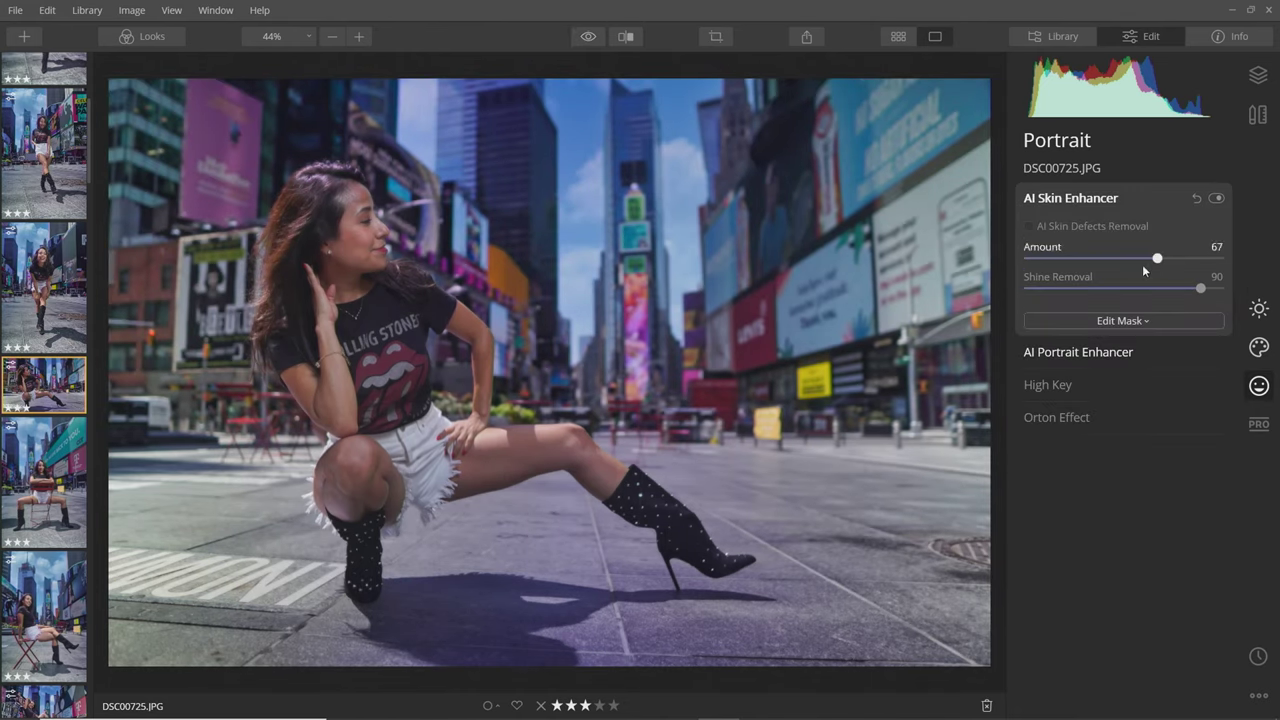
pyautogui.moveTo(1160, 264); pyautogui.dragTo(1209, 262)
# Step: Set the Light temperature to 3 and the exposure to 0.38 on DSC00725.JPG
pyautogui.click(1258, 308)
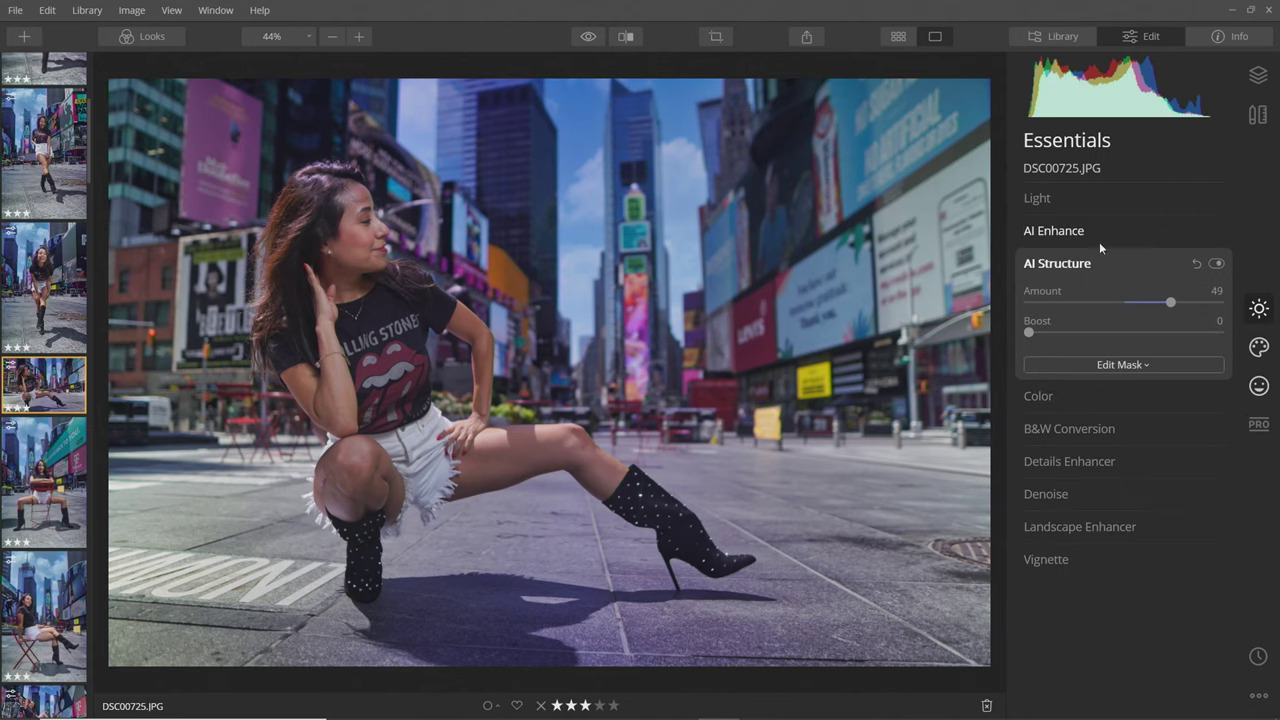
pyautogui.click(1028, 202)
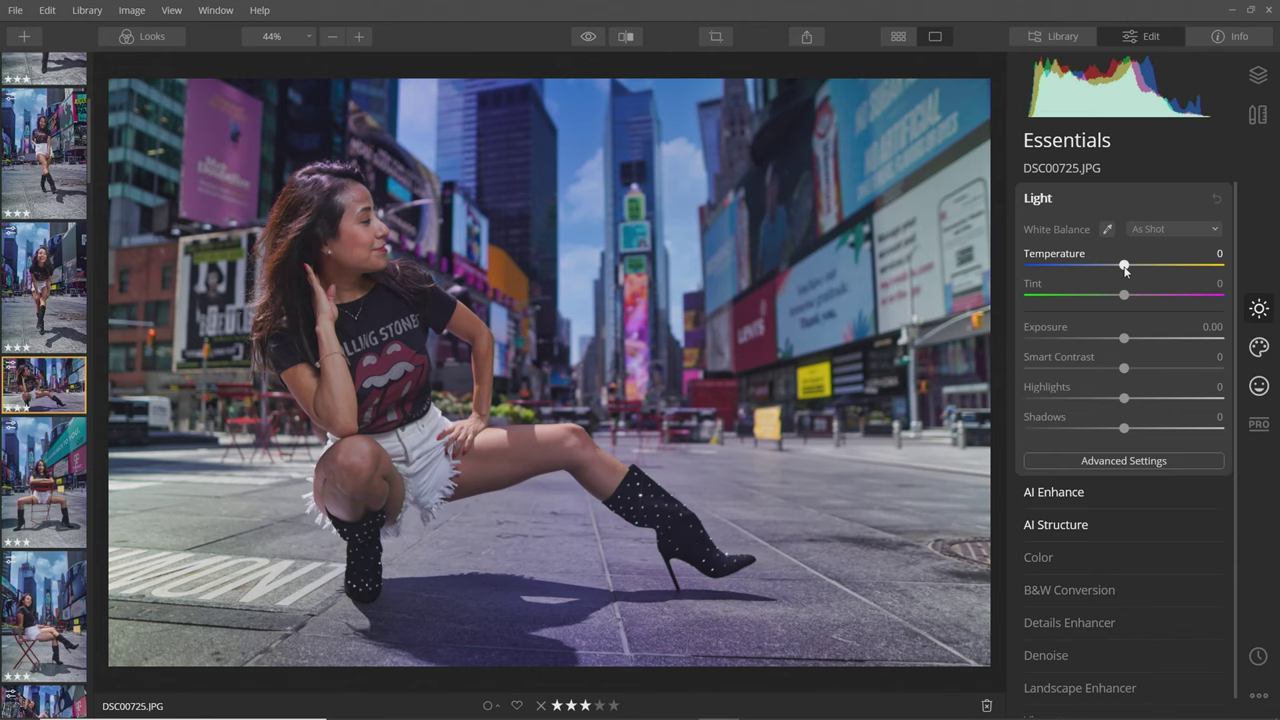
pyautogui.moveTo(1125, 268); pyautogui.dragTo(1128, 268)
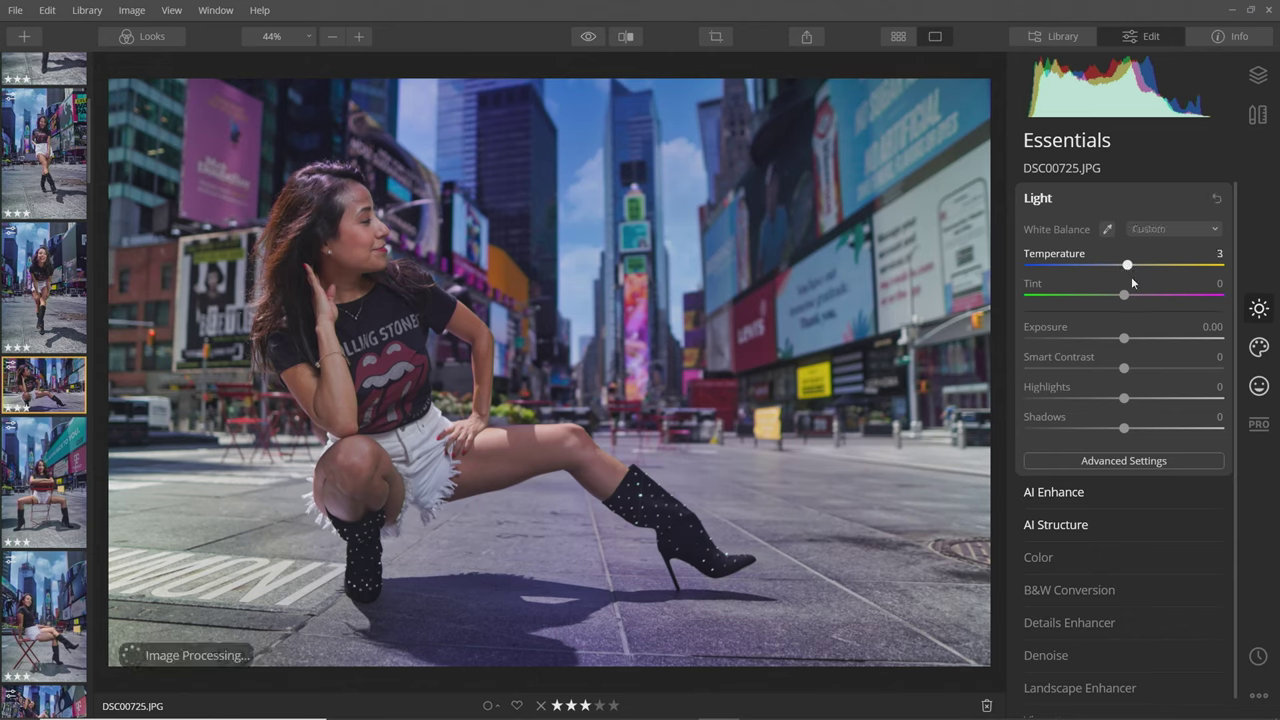
pyautogui.moveTo(1126, 338); pyautogui.dragTo(1133, 341)
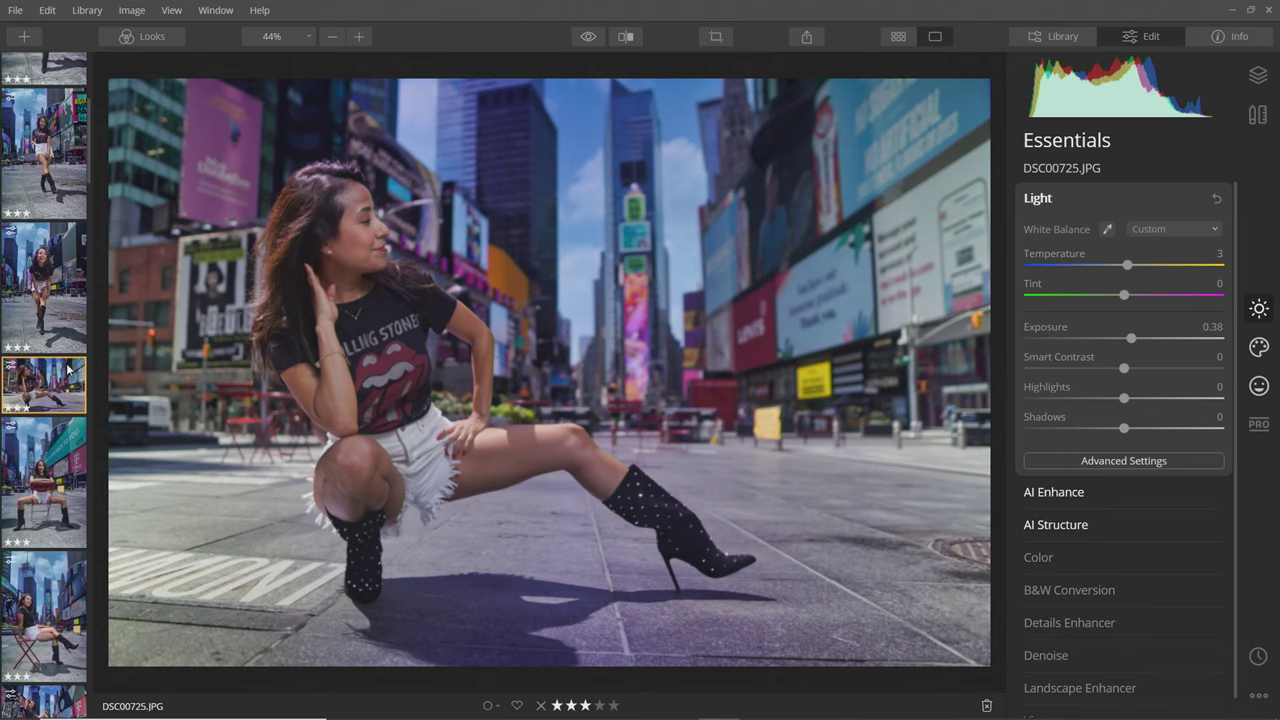
# Step: Set Face Light to 49 on DSC00732.JPG and compare the full photo with the original
pyautogui.click(47, 480)
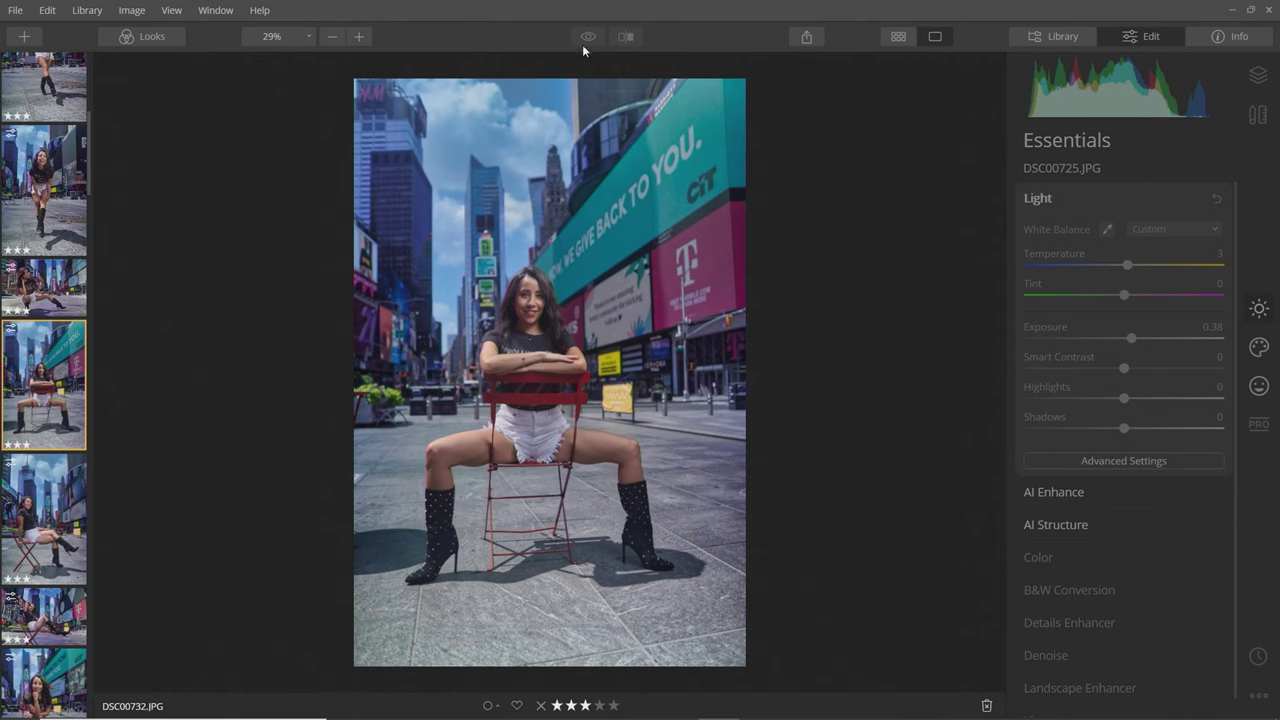
pyautogui.scroll(4, 551, 338)
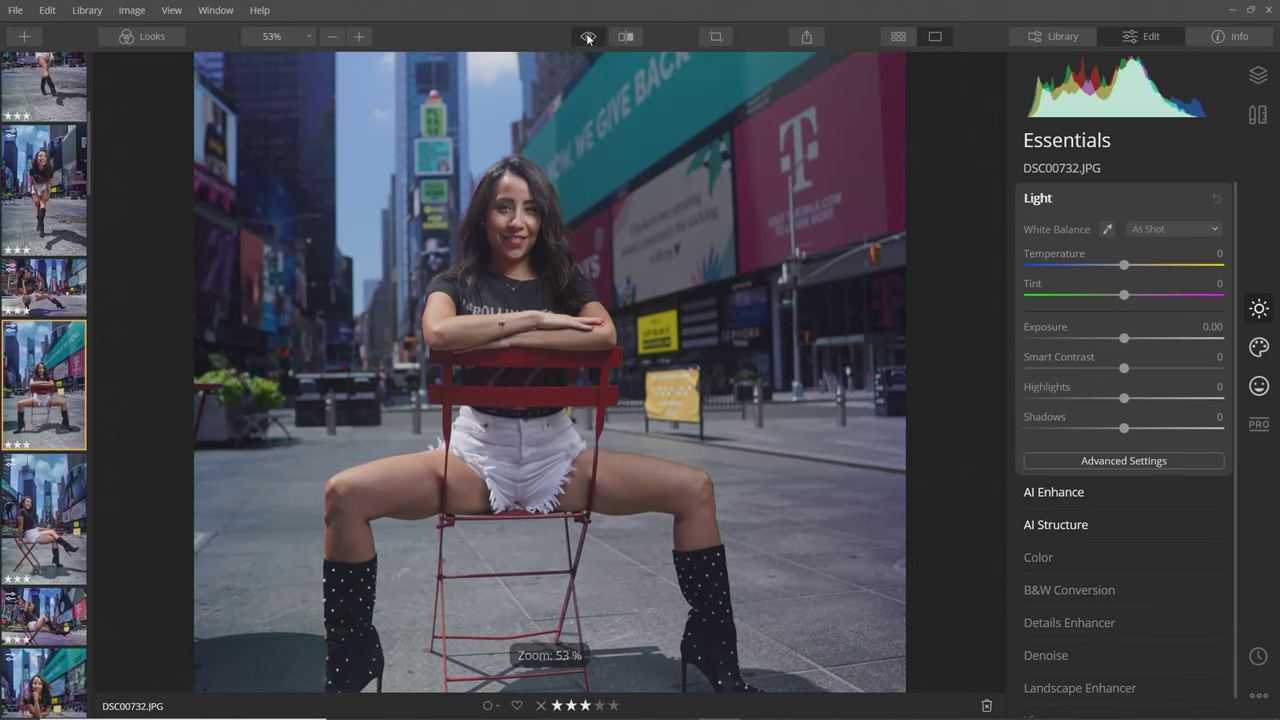
pyautogui.moveTo(528, 192); pyautogui.dragTo(552, 293)
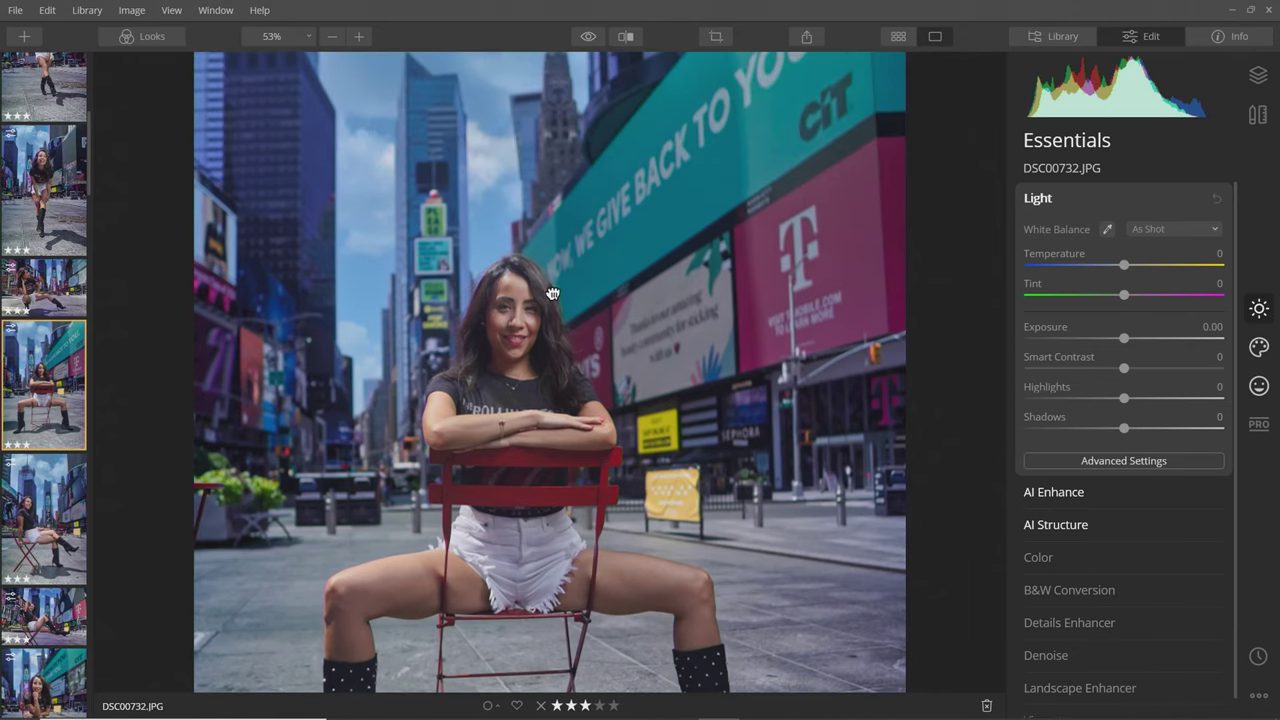
pyautogui.click(1259, 385)
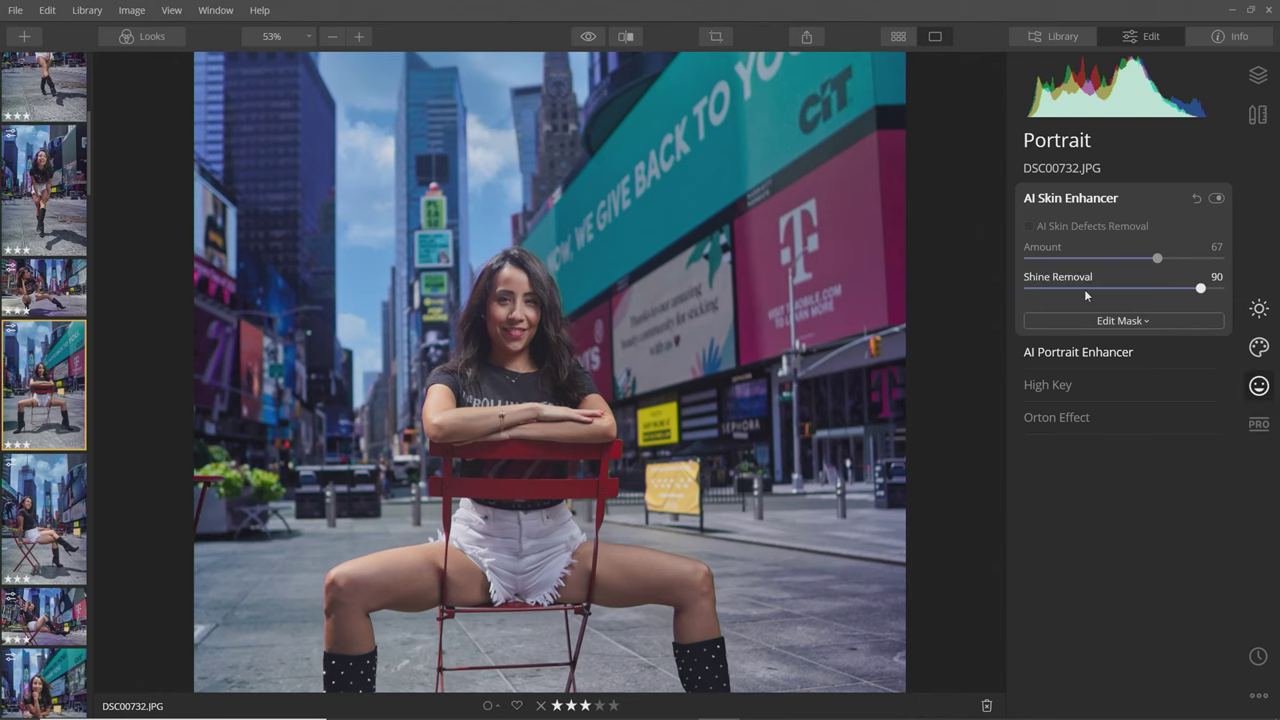
pyautogui.click(1075, 353)
pyautogui.moveTo(1030, 270); pyautogui.dragTo(1122, 270)
pyautogui.hotkey('ctrl', '0')
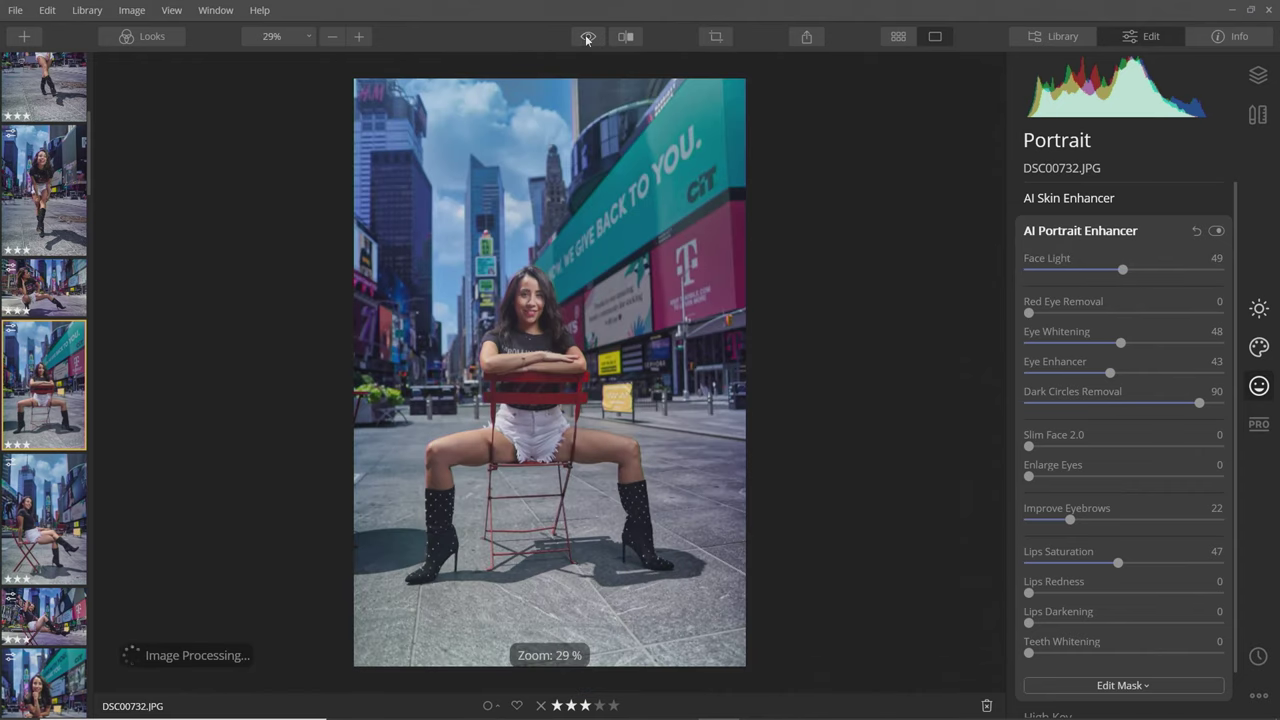
pyautogui.click(587, 37)
pyautogui.click(587, 37)
pyautogui.click(587, 37)
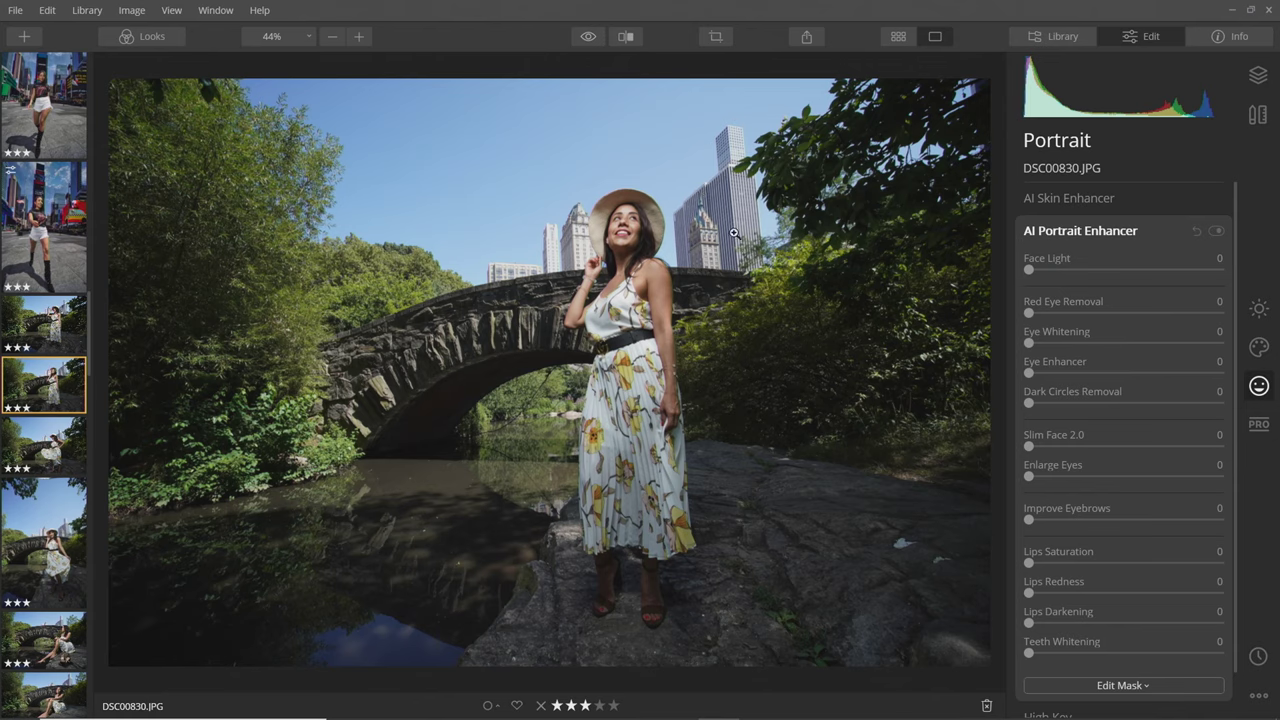
# Step: Try the Dramatic Sky 2 and Blue Sky 3 replacement skies on DSC00830.JPG
pyautogui.click(1260, 348)
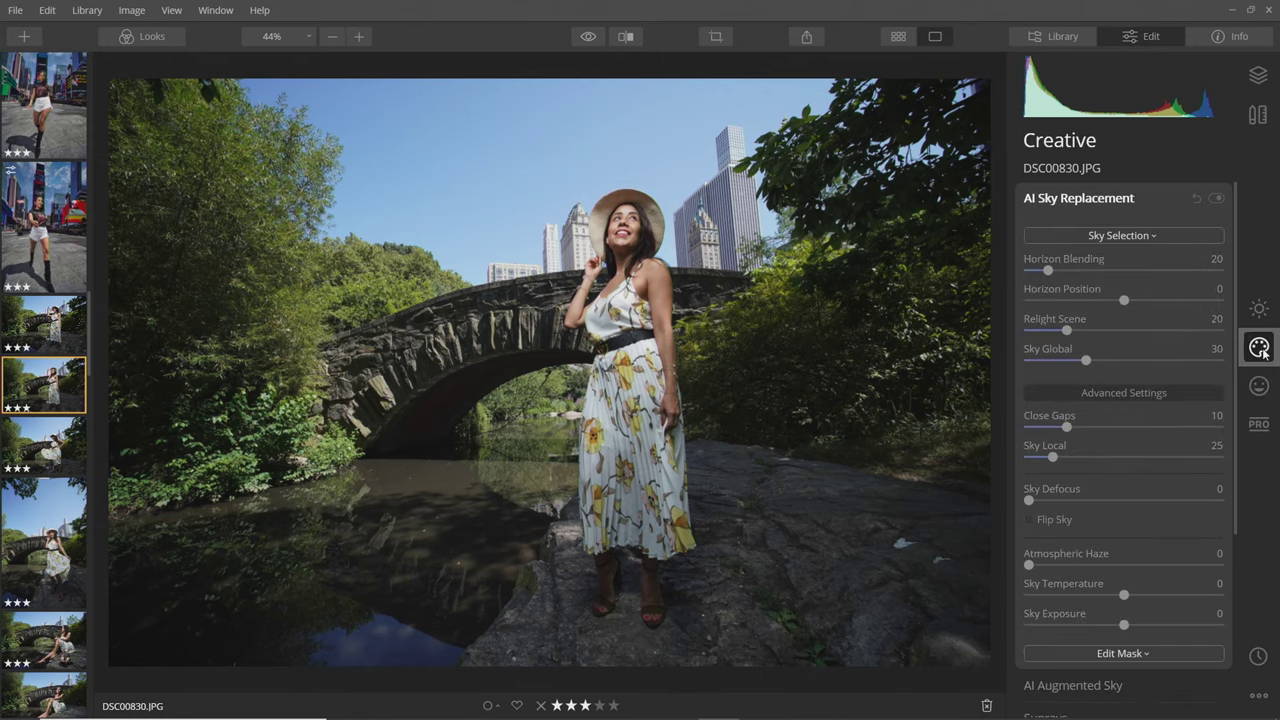
pyautogui.click(1141, 233)
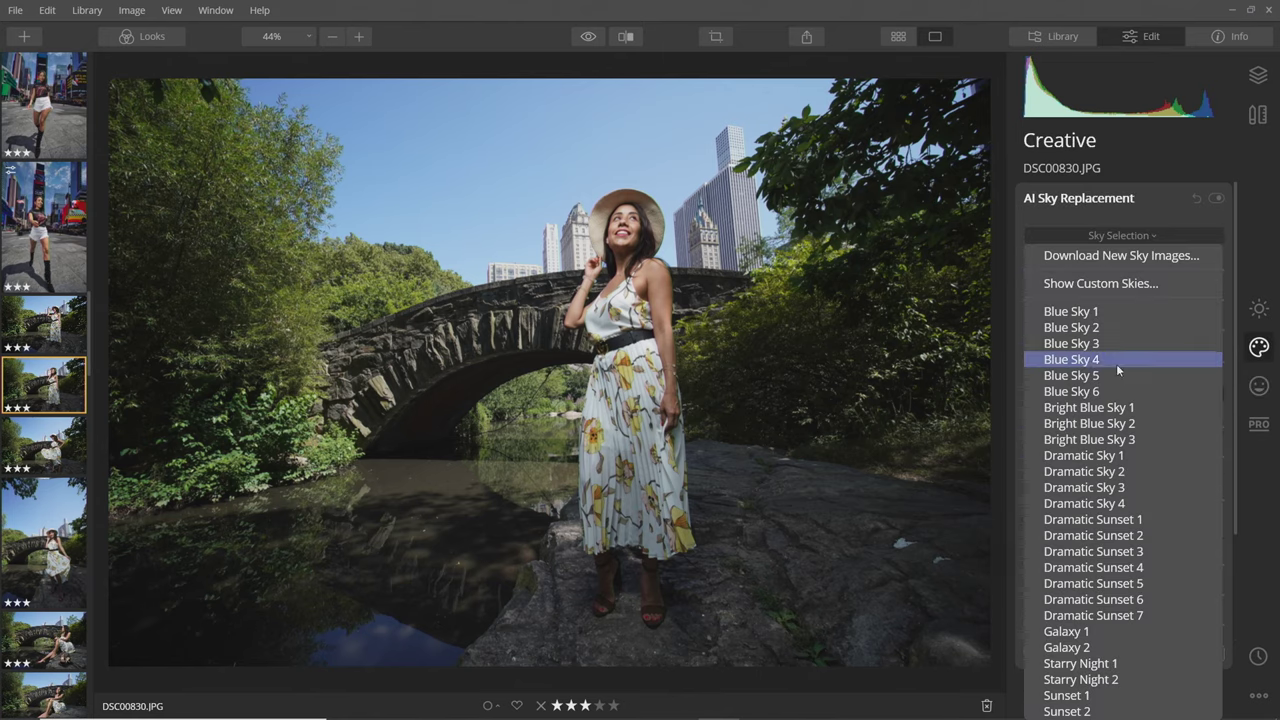
pyautogui.click(1106, 474)
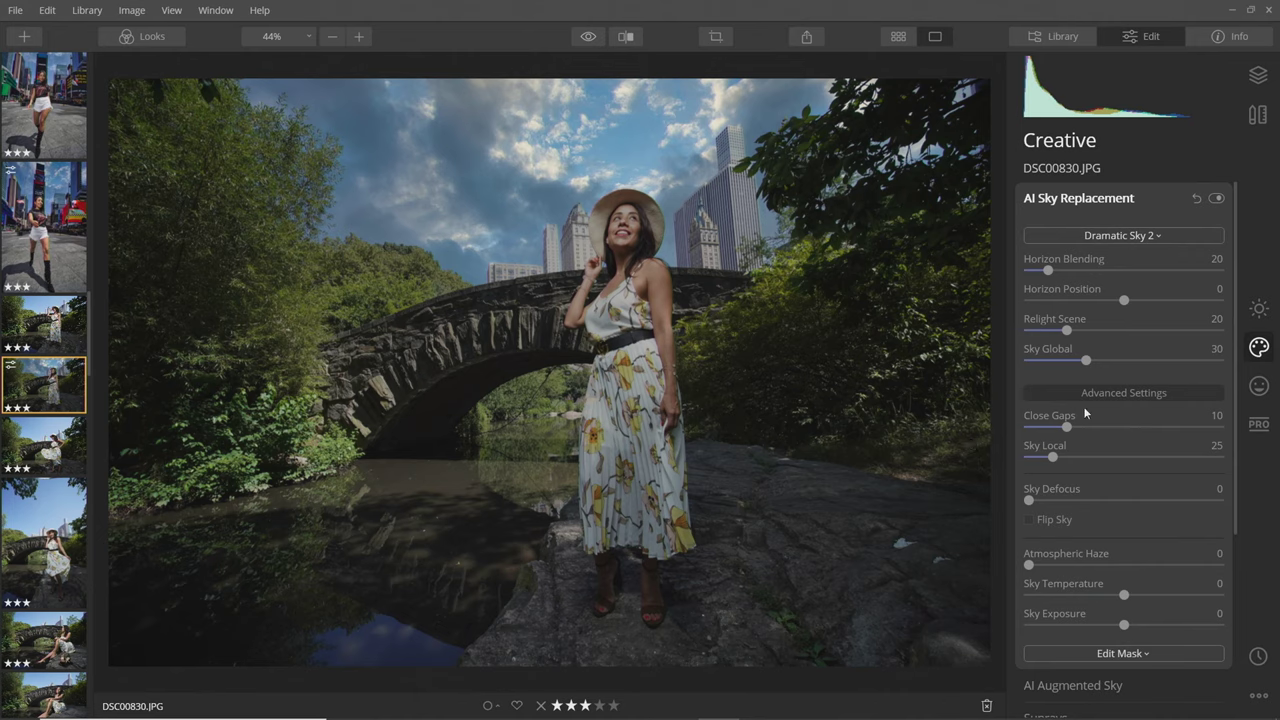
pyautogui.scroll(1, 1137, 237)
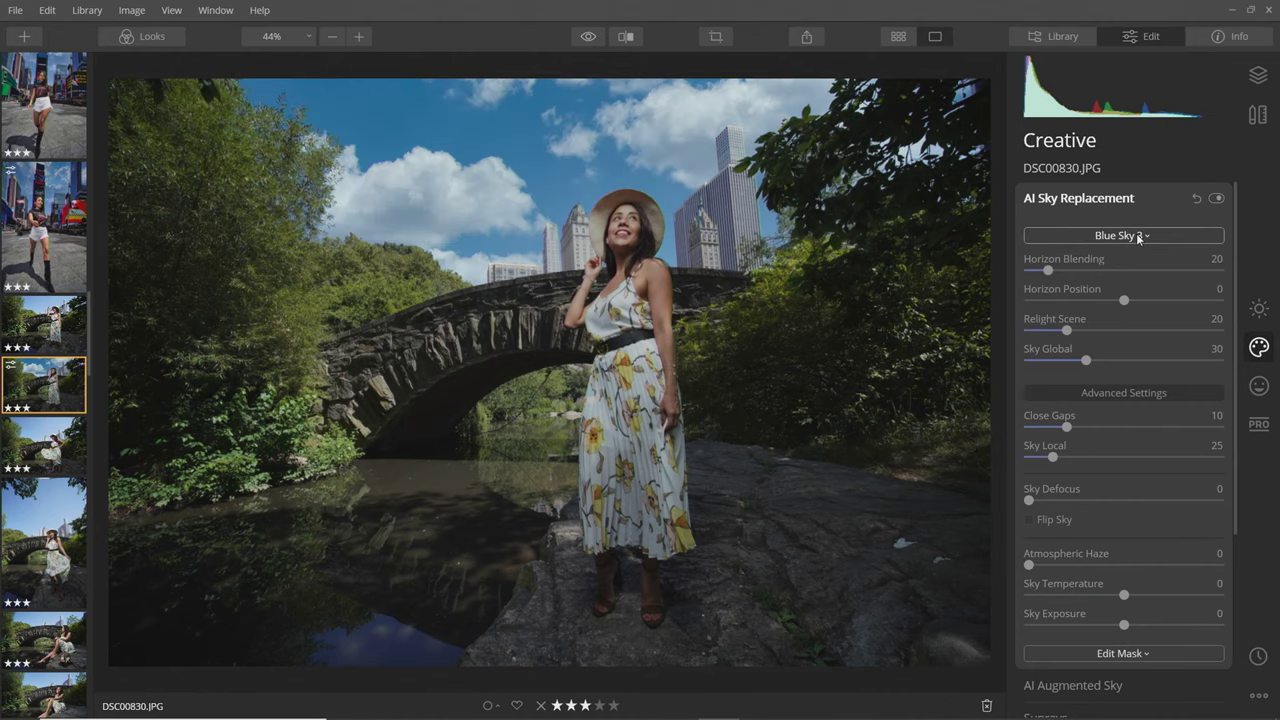
# Step: Replace the sky of DSC00830.JPG with Blue Sky 2 at Horizon Position 30 and compare with the original
pyautogui.click(1137, 237)
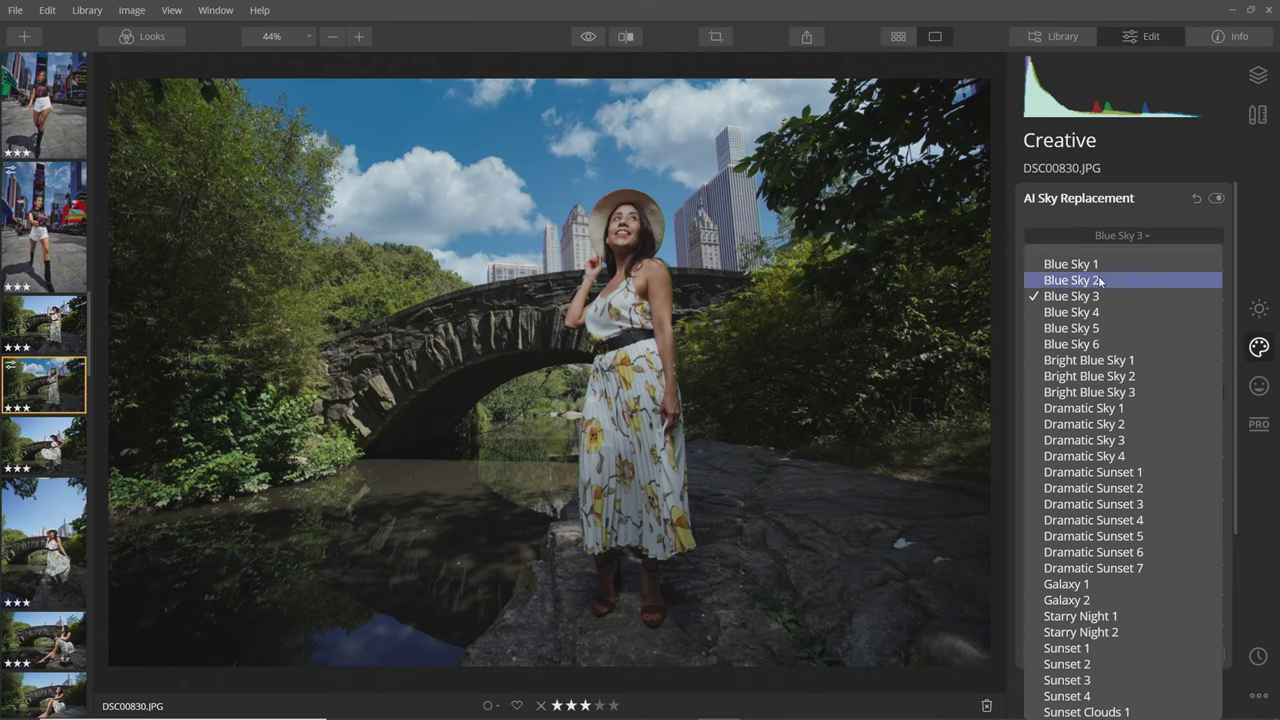
pyautogui.click(1103, 280)
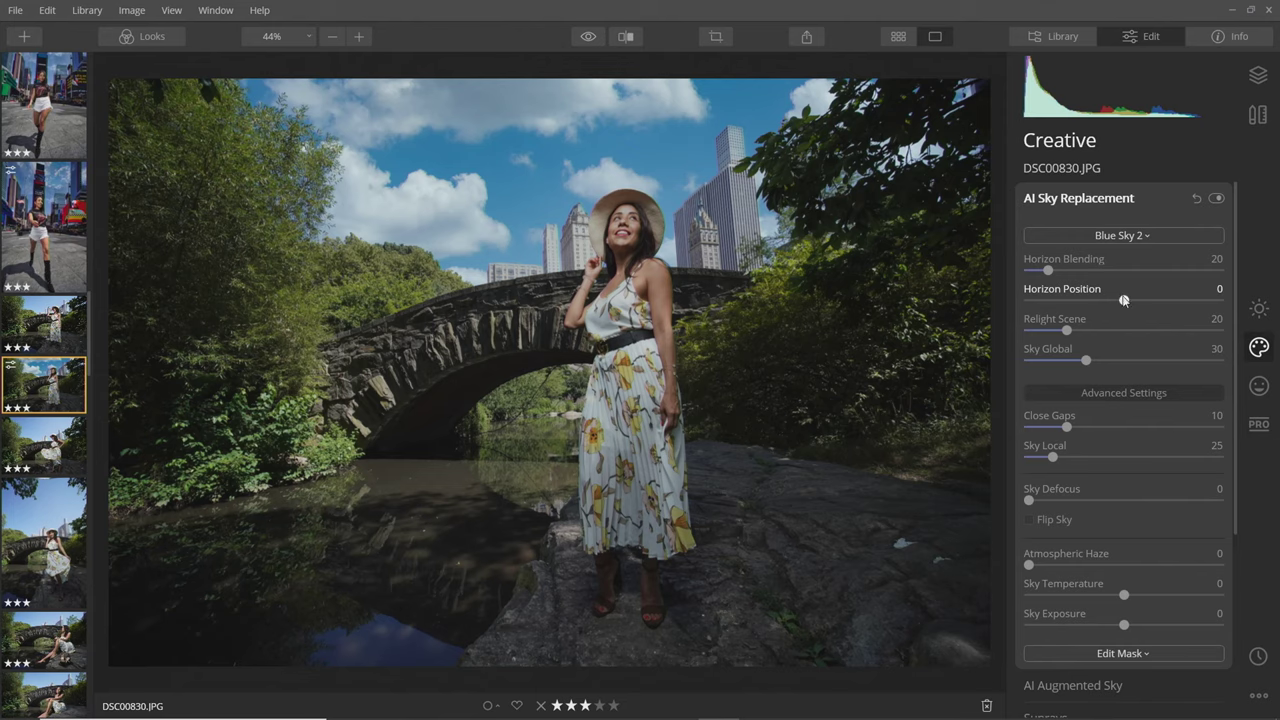
pyautogui.moveTo(1124, 301); pyautogui.dragTo(1152, 300)
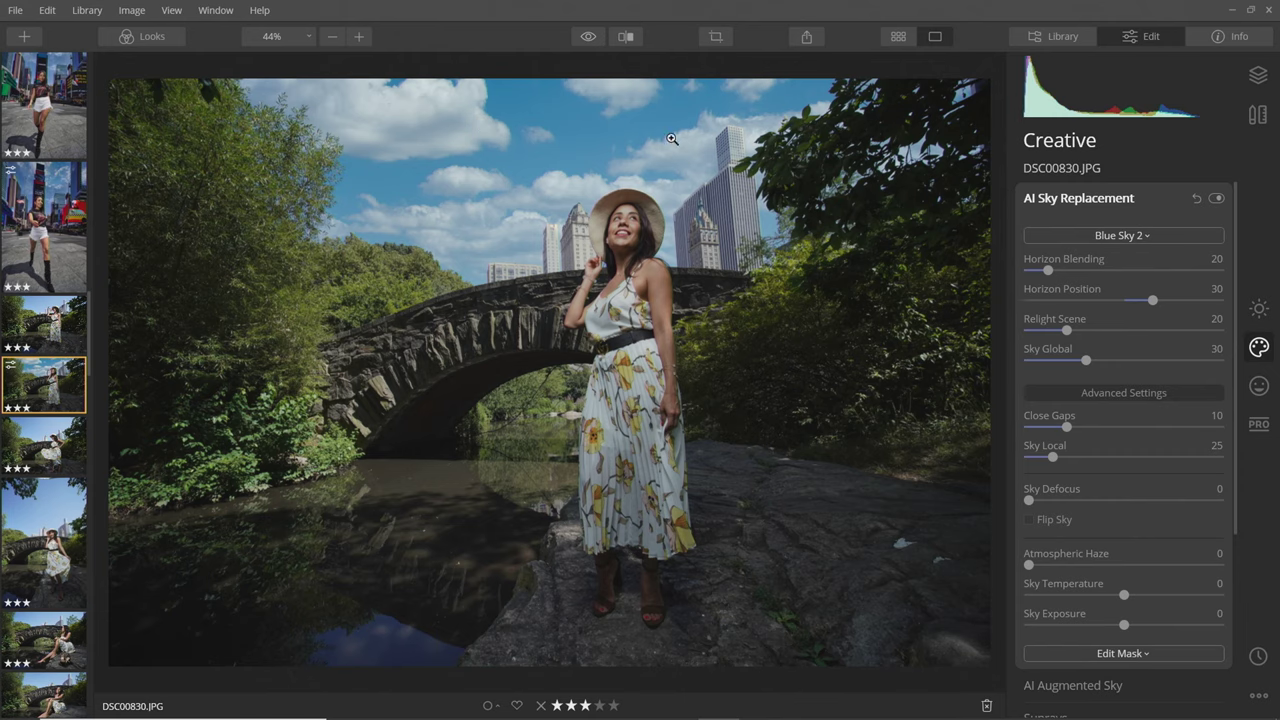
pyautogui.click(588, 38)
pyautogui.click(591, 39)
# Step: Enhance DSC00830.JPG with AI Accent at 54 and AI Sky Enhancer at 11
pyautogui.click(1259, 311)
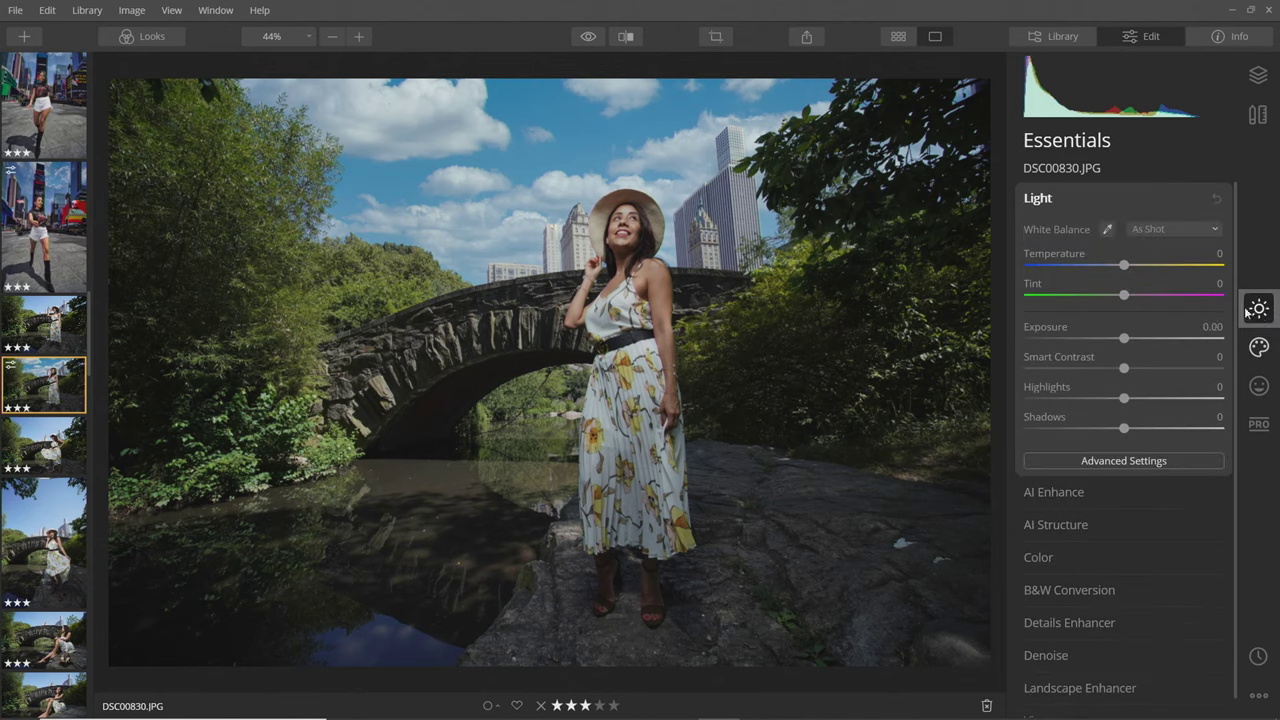
pyautogui.click(1084, 198)
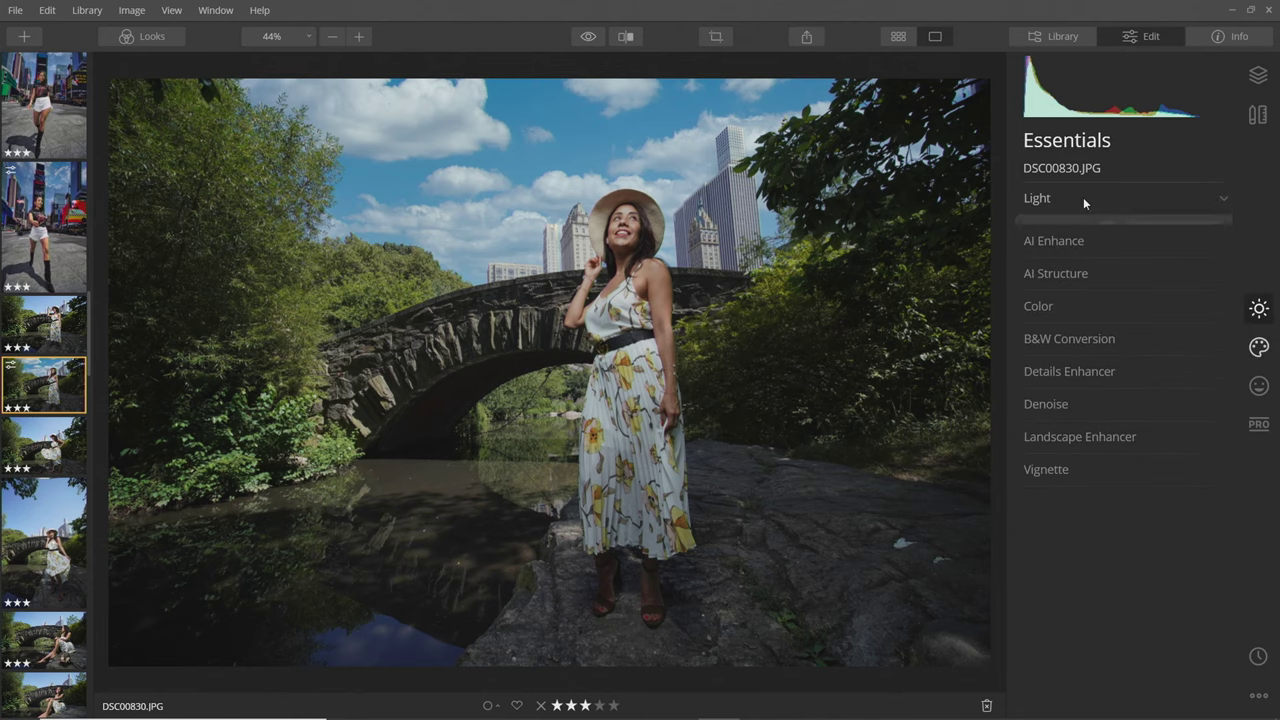
pyautogui.click(1047, 230)
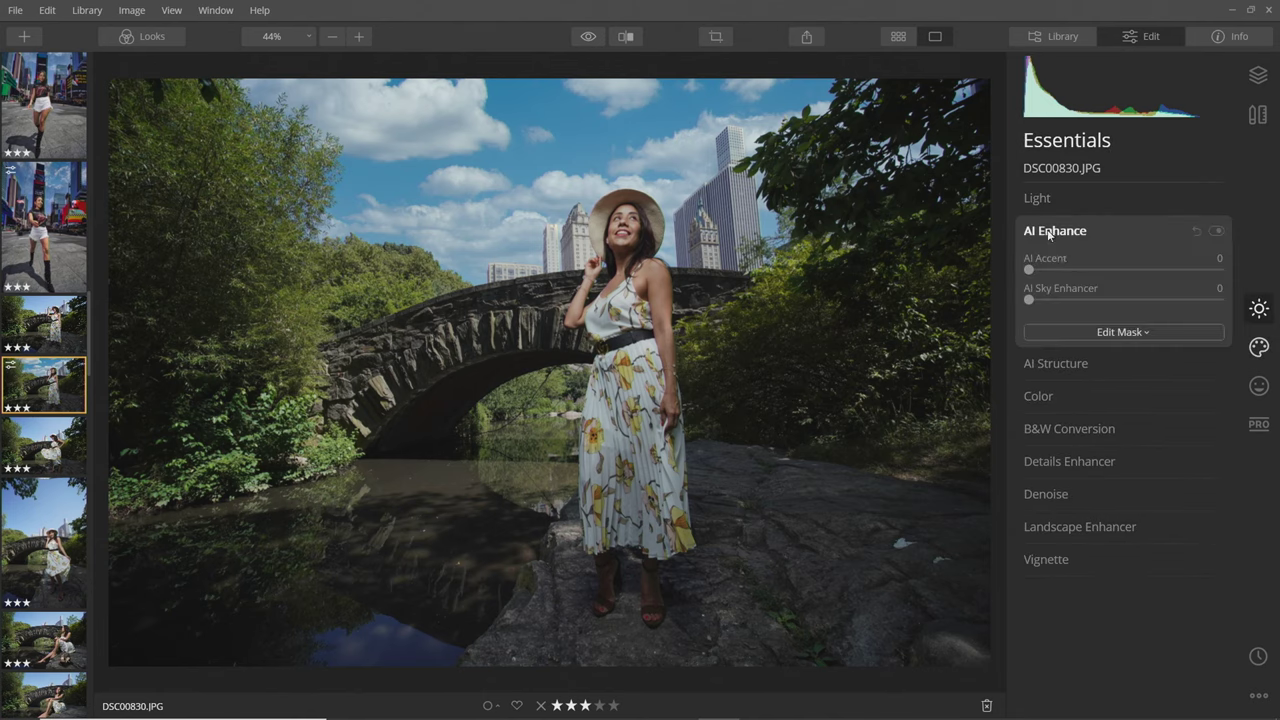
pyautogui.moveTo(1029, 270); pyautogui.dragTo(1132, 270)
pyautogui.moveTo(1029, 300)
pyautogui.mouseDown()
pyautogui.moveTo(1123, 300)
pyautogui.moveTo(1086, 306)
pyautogui.moveTo(1111, 313)
pyautogui.moveTo(1050, 302)
pyautogui.mouseUp()
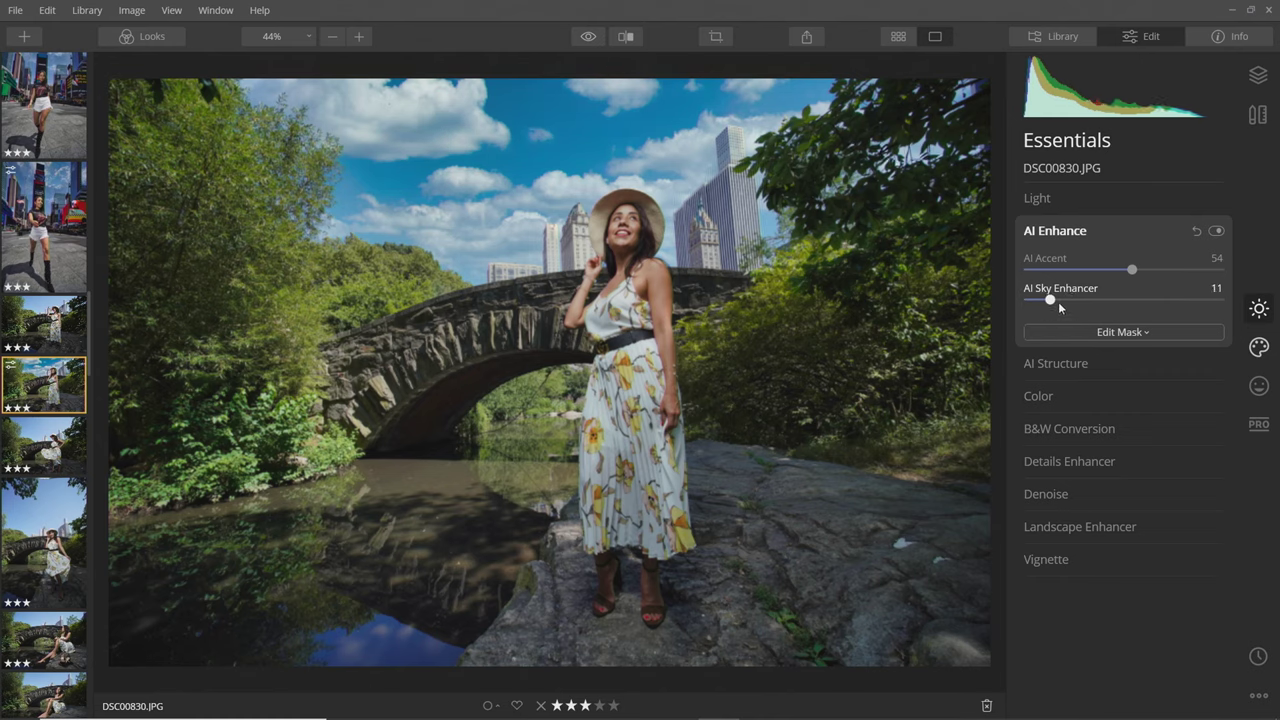
# Step: Raise the AI Structure Amount of DSC00830.JPG to 55, and ease it back slightly
pyautogui.click(1070, 362)
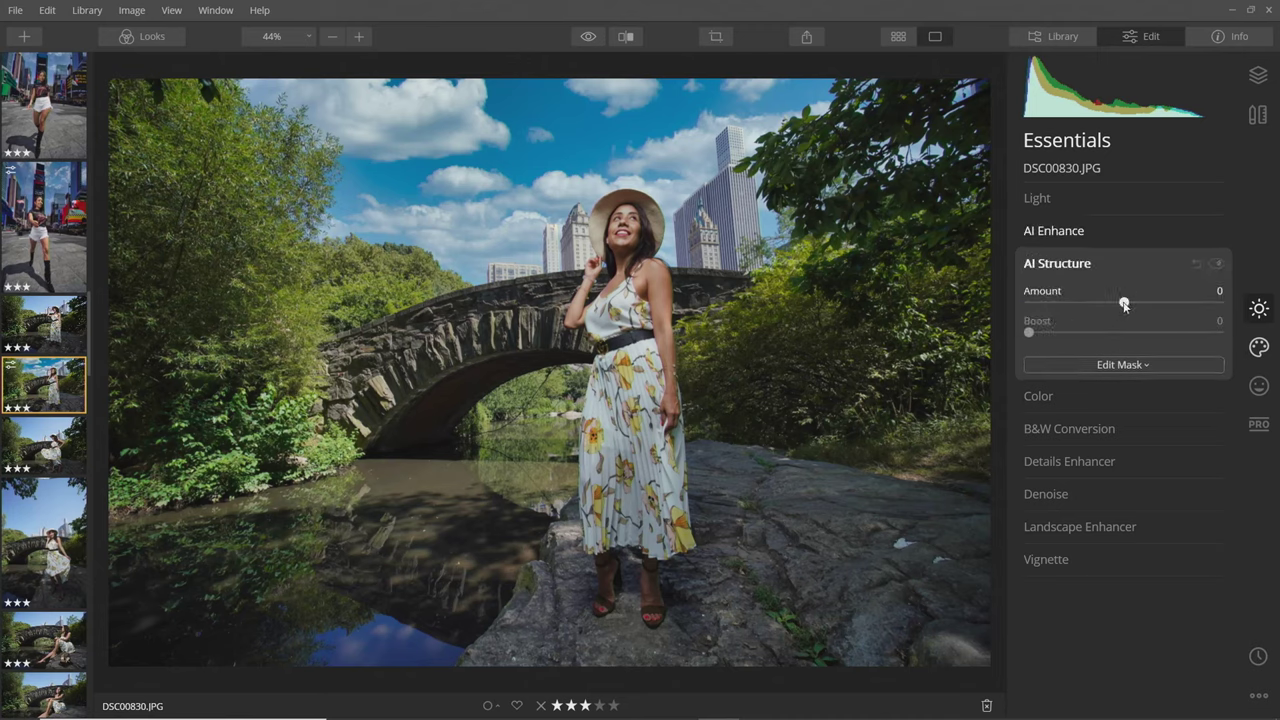
pyautogui.moveTo(1124, 304); pyautogui.dragTo(1176, 306)
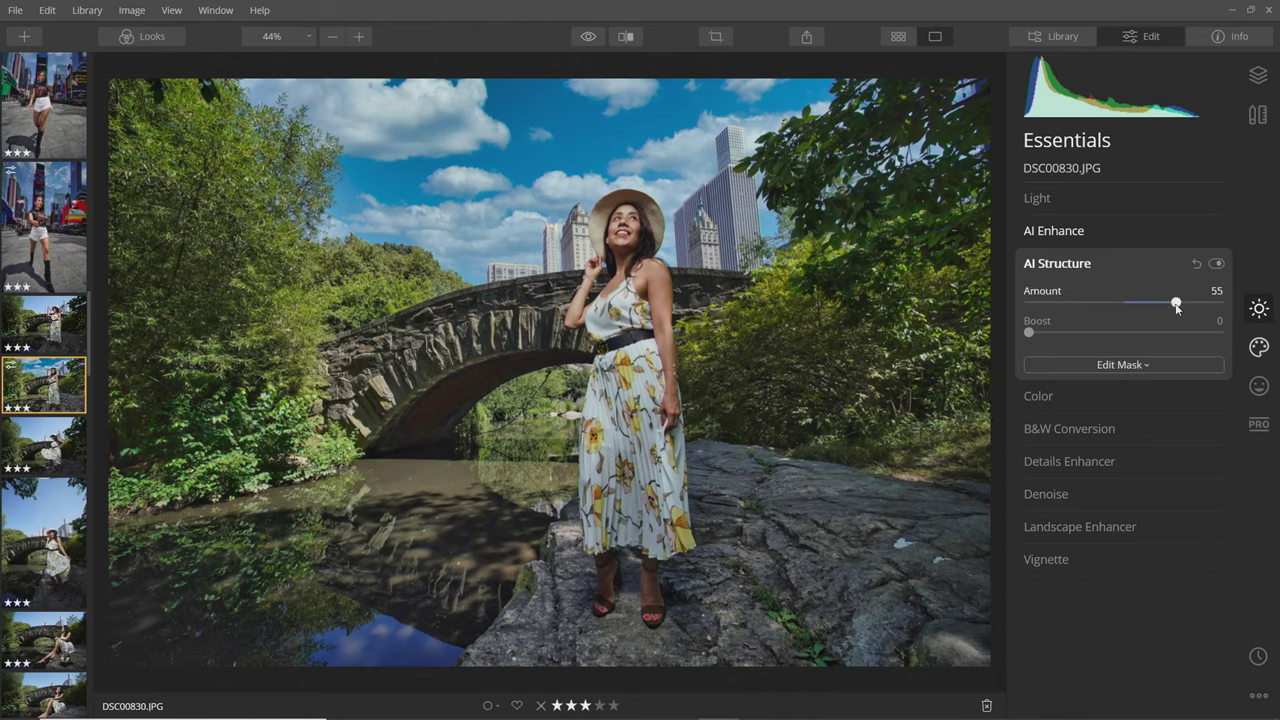
pyautogui.moveTo(1176, 303); pyautogui.dragTo(1172, 303)
# Step: Erase the small white spot on the rock beside the woman with the Erase tool at size 20
pyautogui.click(1258, 114)
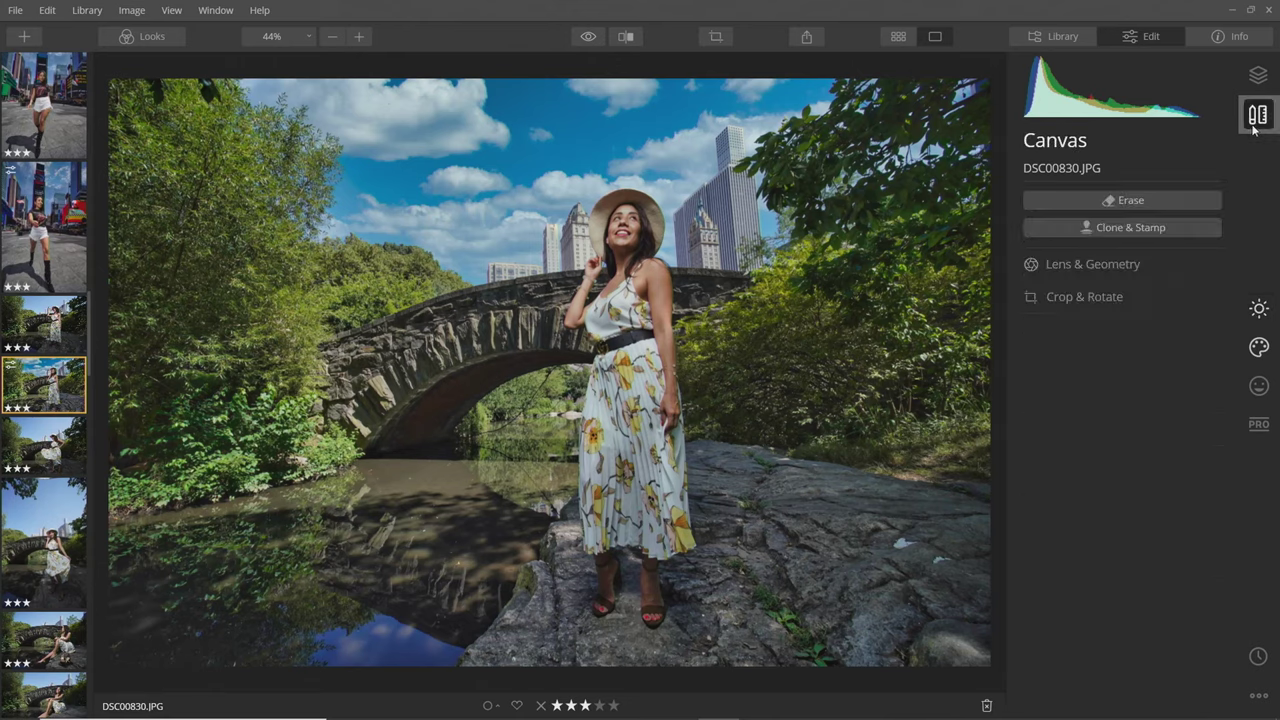
pyautogui.click(1137, 202)
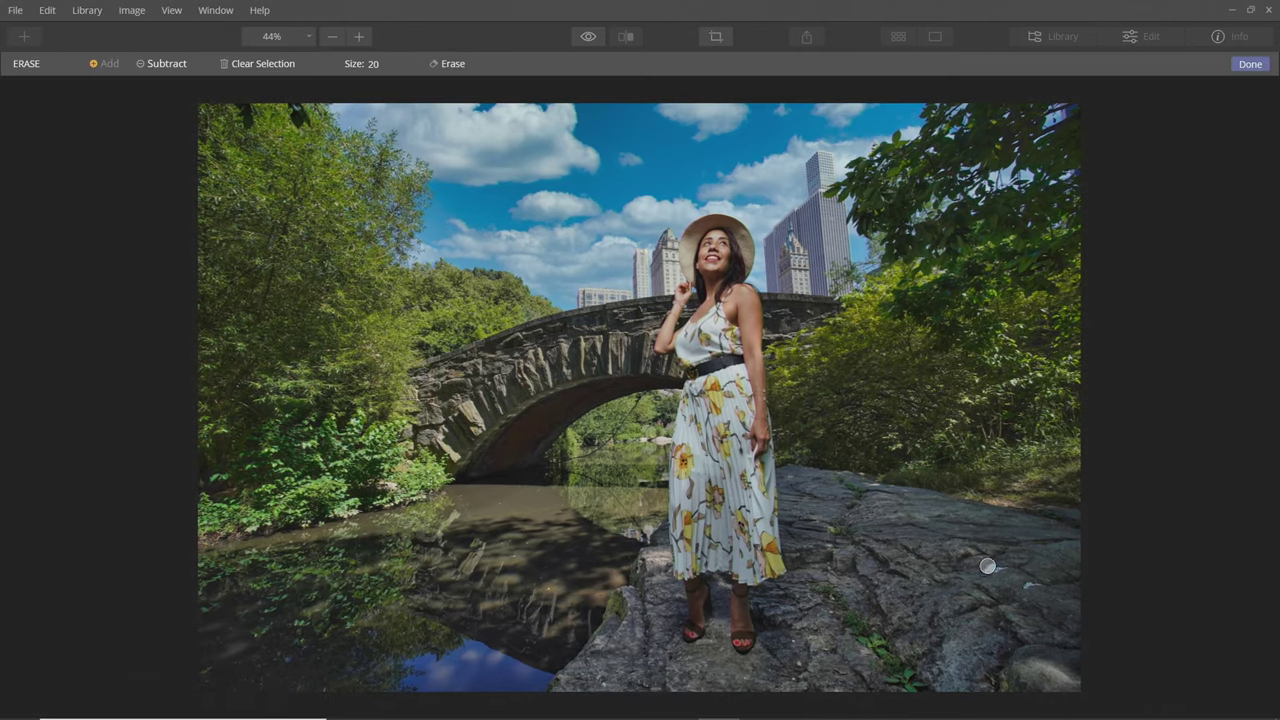
pyautogui.moveTo(990, 567); pyautogui.dragTo(1006, 568)
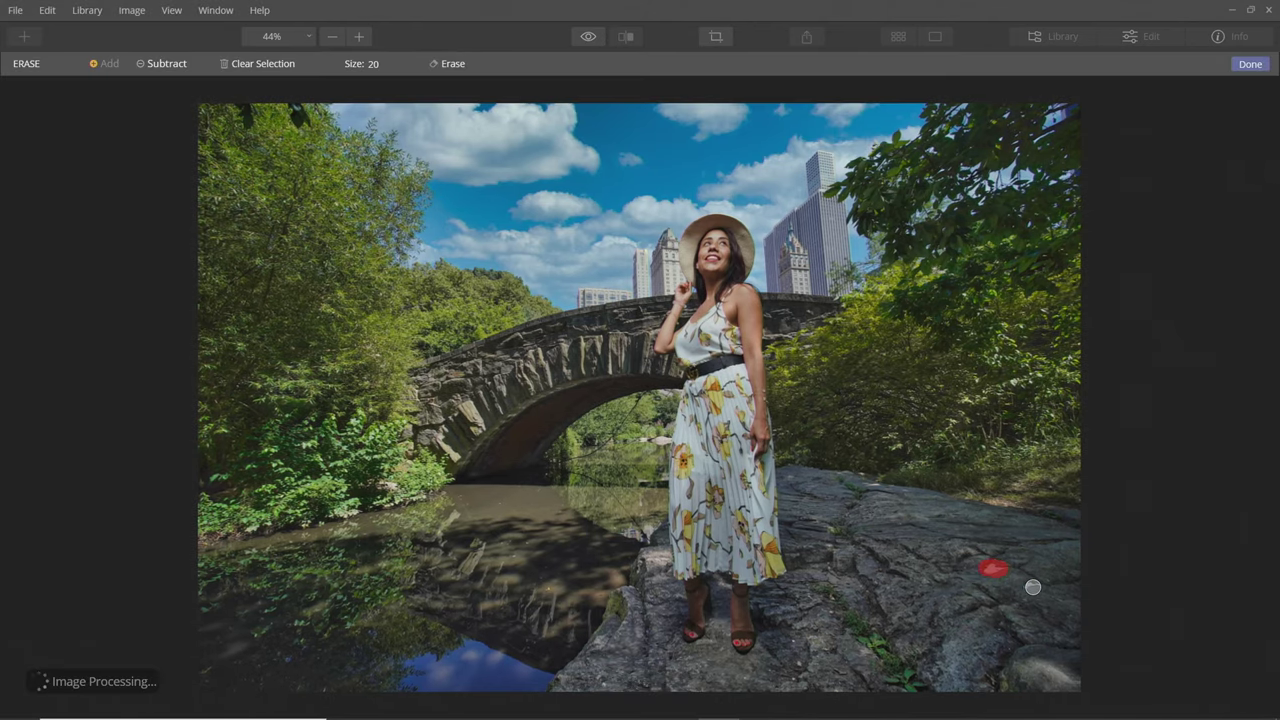
pyautogui.click(452, 65)
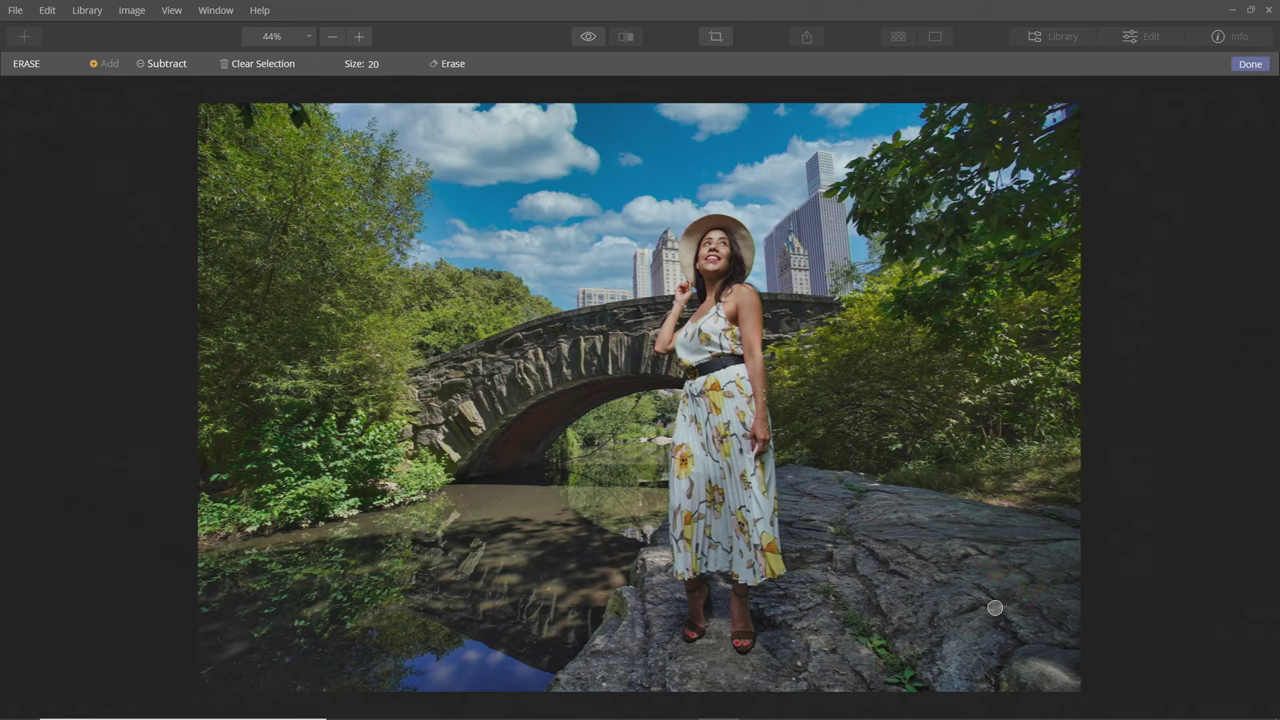
pyautogui.click(1250, 64)
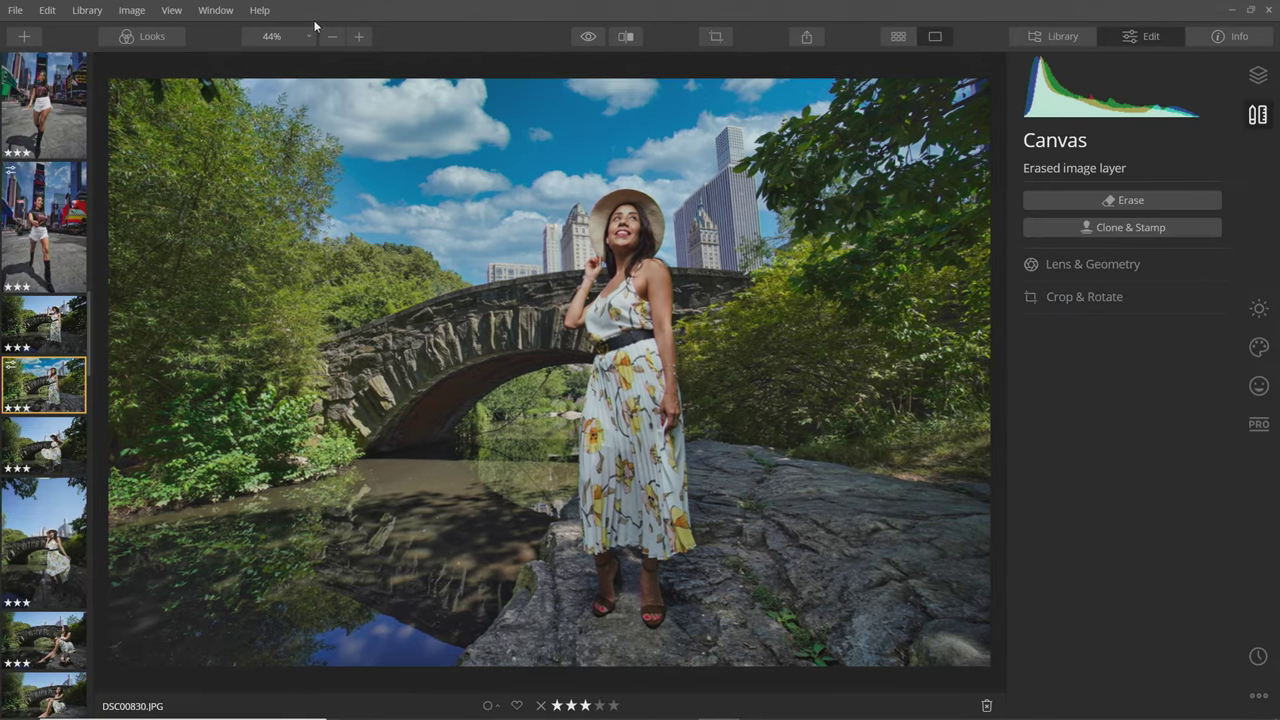
# Step: Smooth the woman's skin with AI Skin Enhancer, setting Amount to 44 and Shine Removal to 49
pyautogui.click(1258, 386)
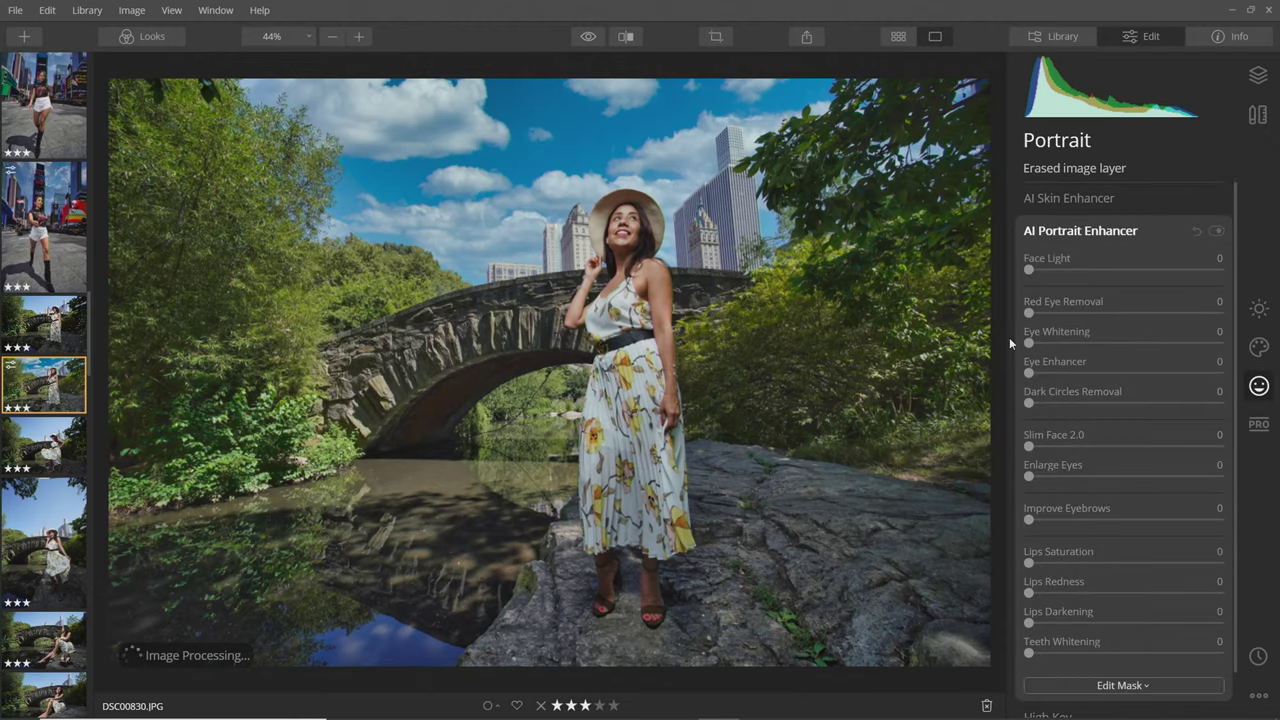
pyautogui.scroll(3, 696, 245)
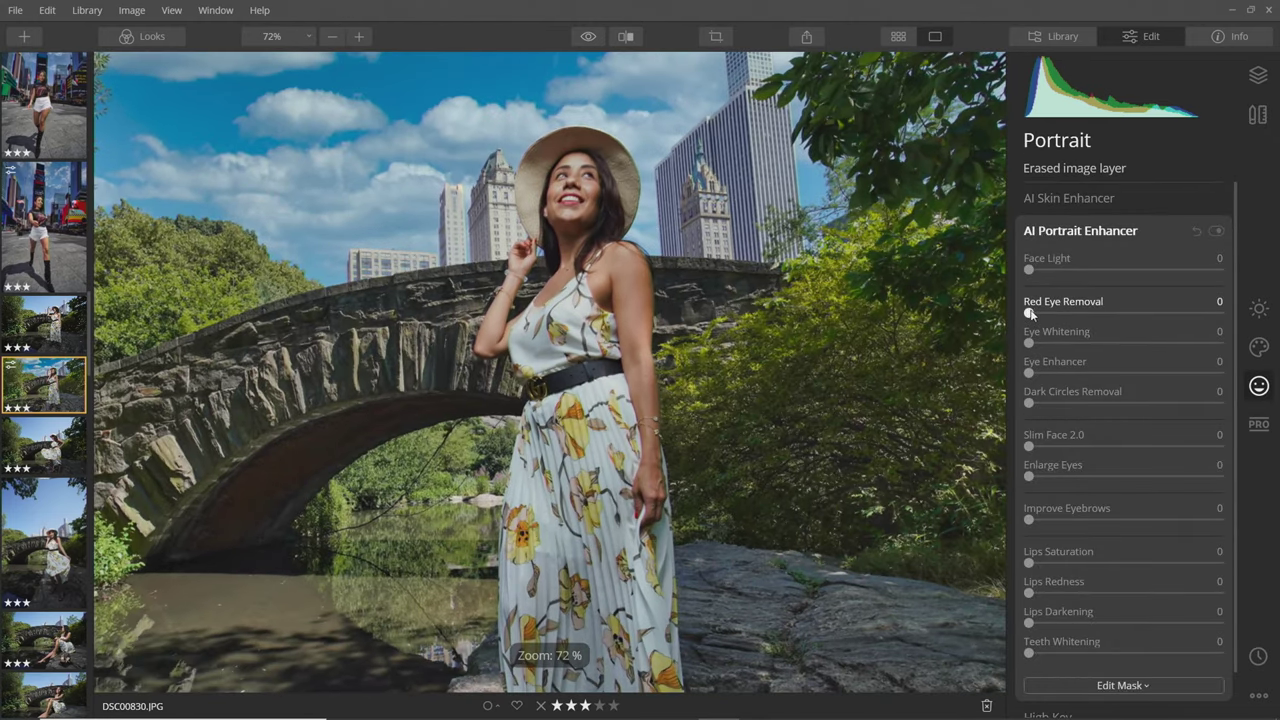
pyautogui.click(1077, 196)
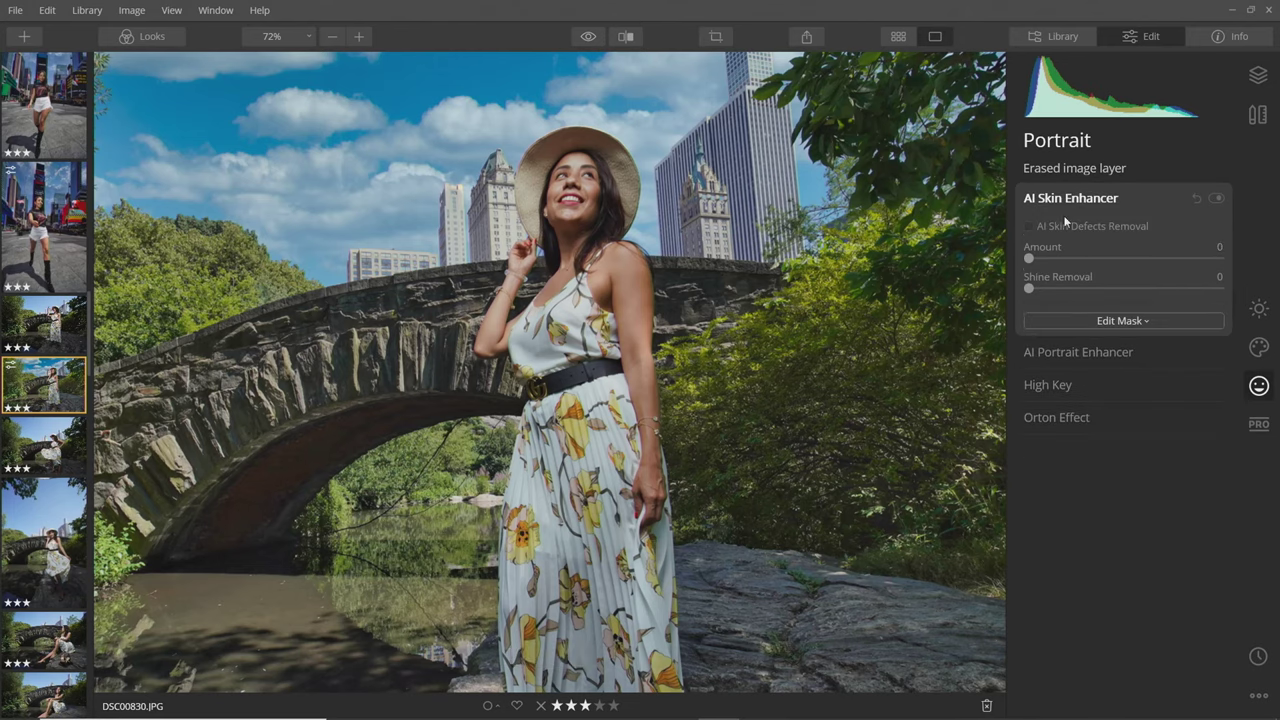
pyautogui.moveTo(1030, 259); pyautogui.dragTo(1086, 259)
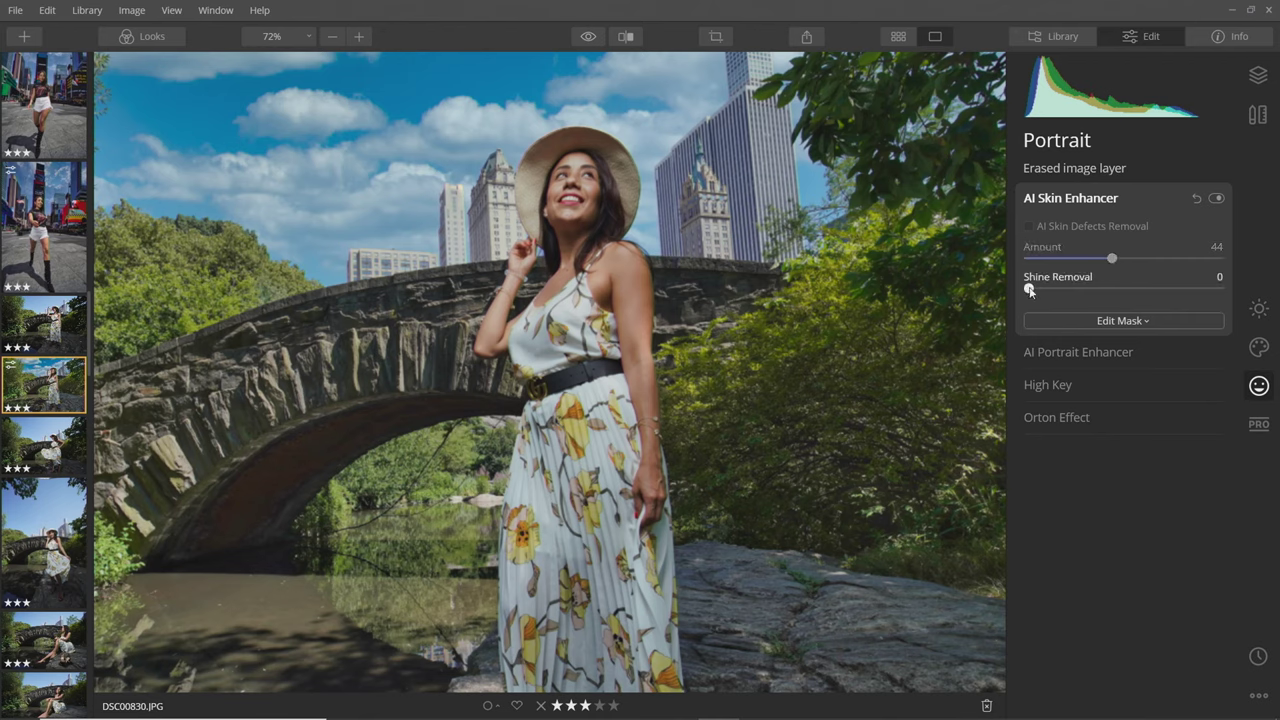
pyautogui.moveTo(1029, 289); pyautogui.dragTo(1121, 289)
pyautogui.click(1123, 290)
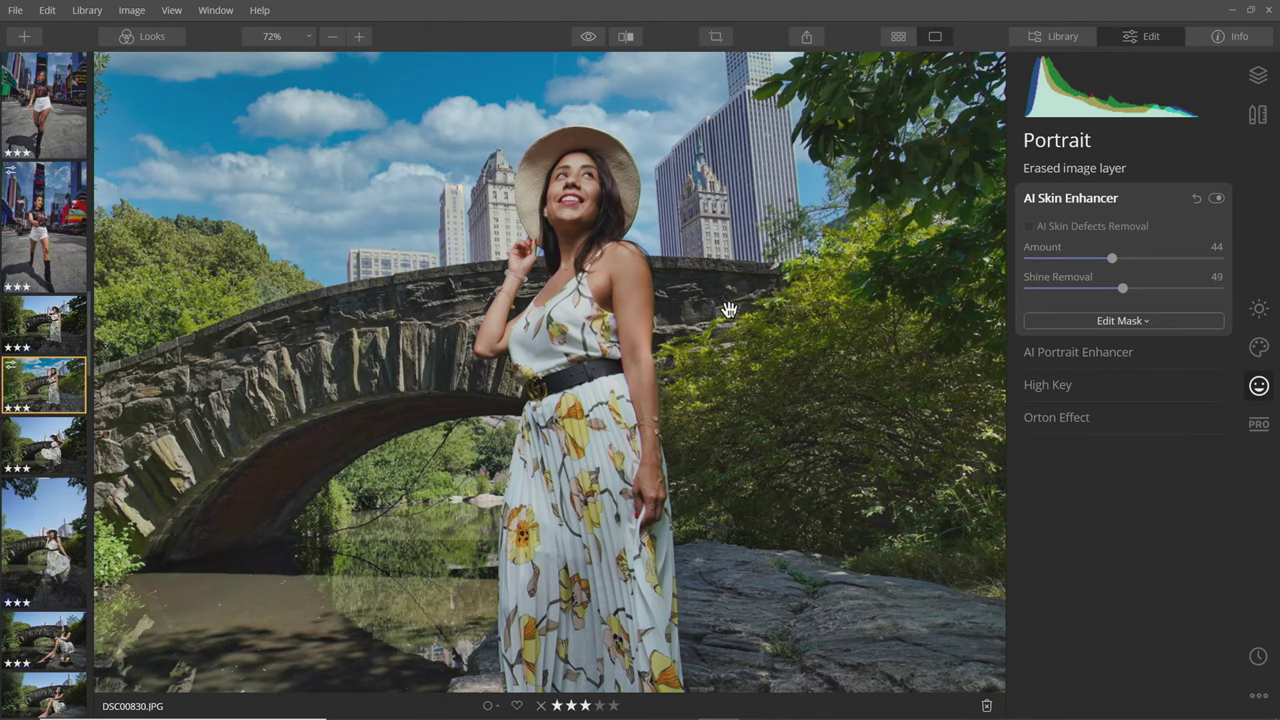
# Step: Compare the edited DSC00830.JPG with the original, both up close and as a whole, and return to the gallery of photos
pyautogui.click(589, 36)
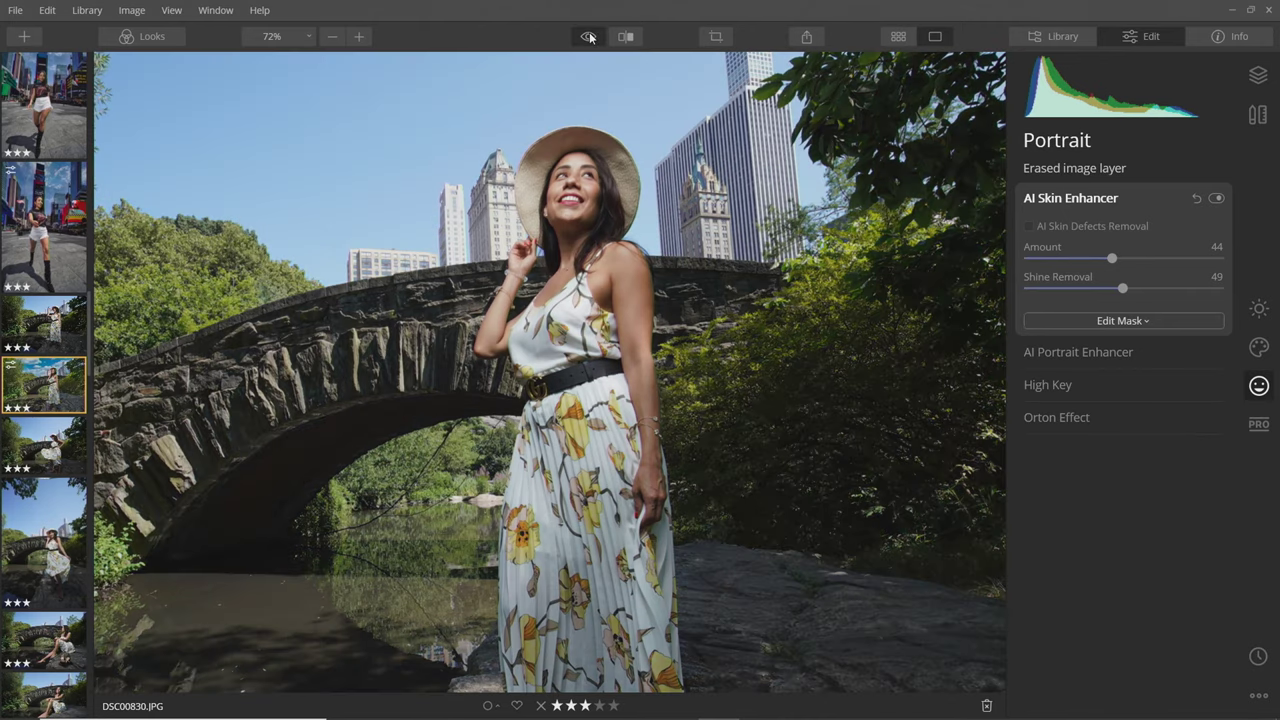
pyautogui.click(589, 36)
pyautogui.scroll(-1, 642, 190)
pyautogui.hotkey('ctrl', '0')
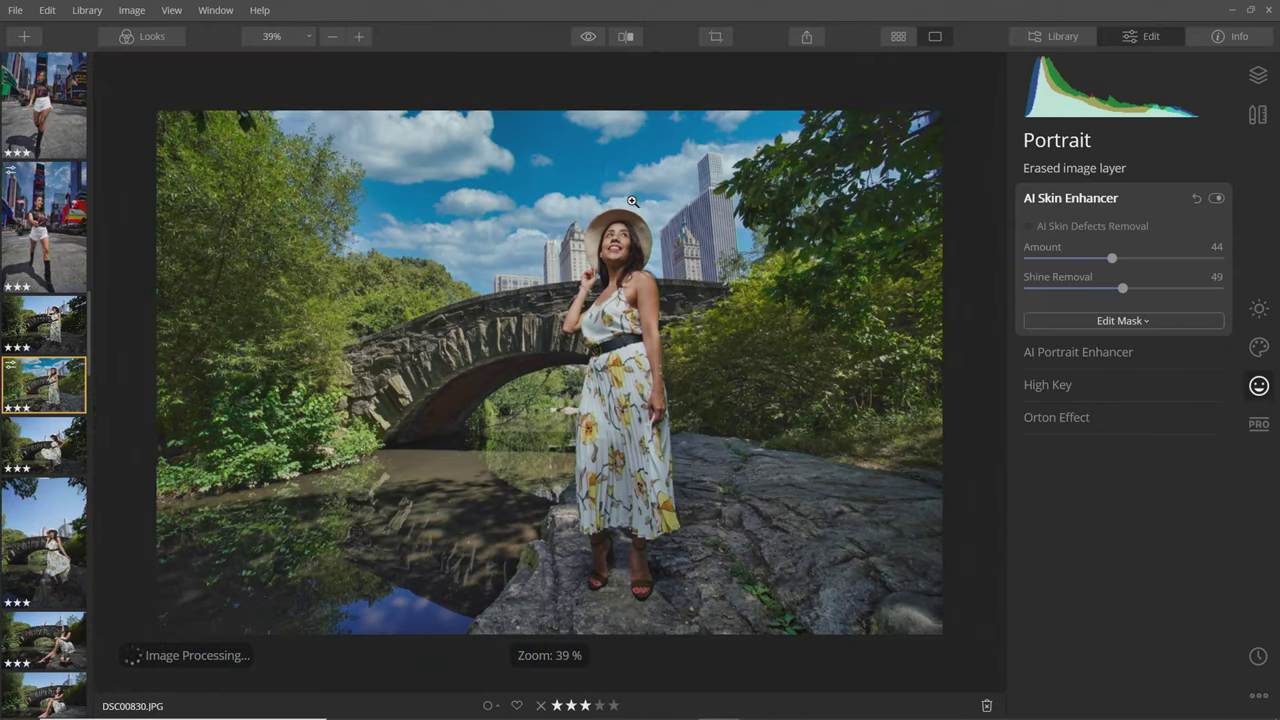
pyautogui.click(585, 40)
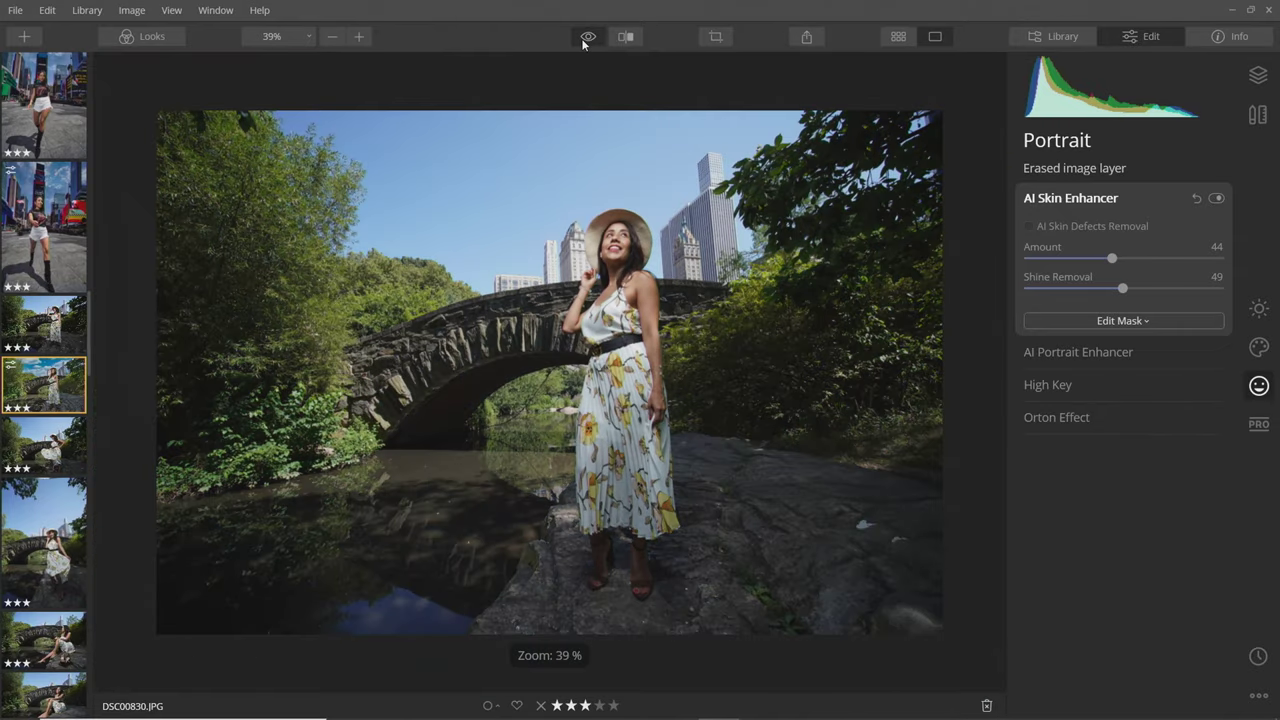
pyautogui.click(586, 38)
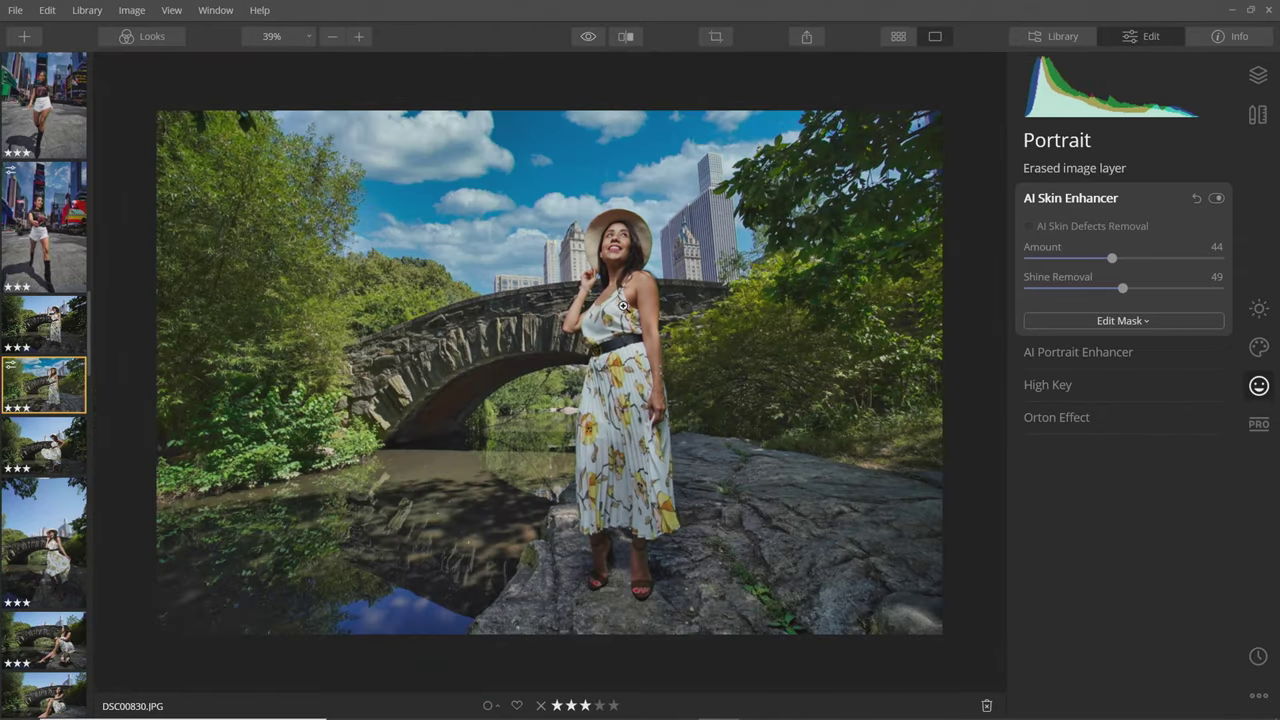
pyautogui.click(588, 40)
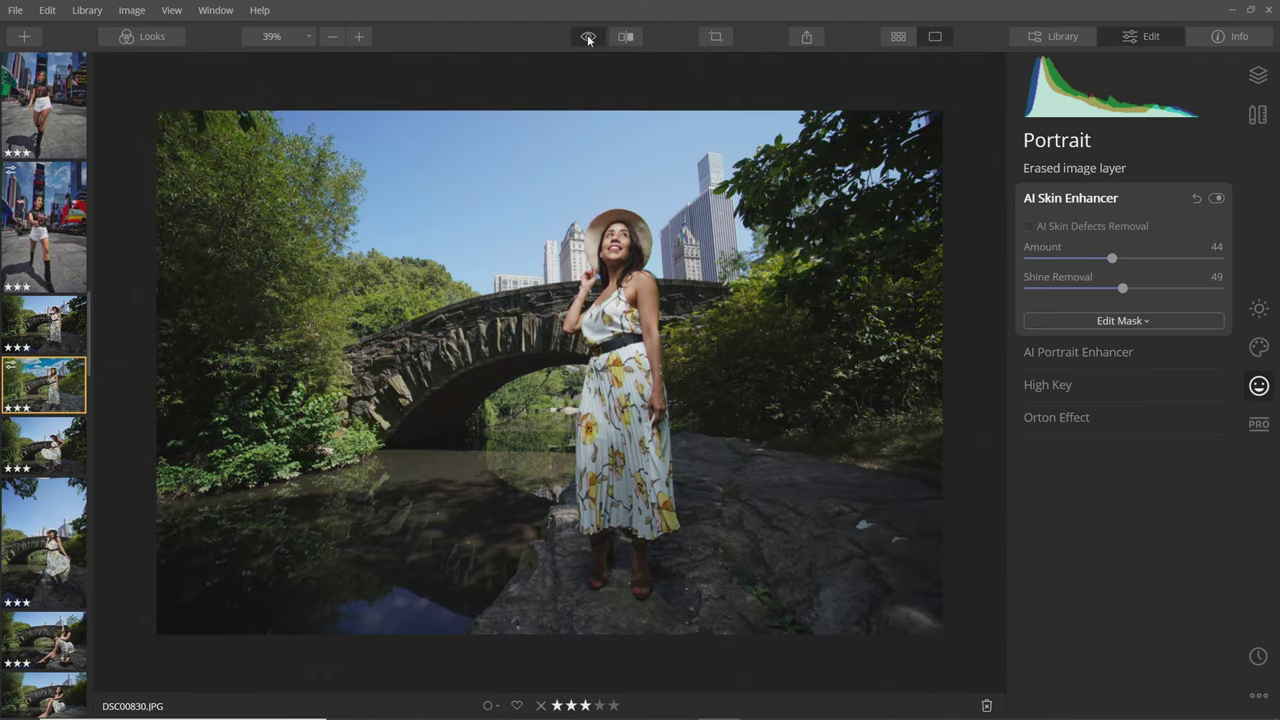
pyautogui.press('g')
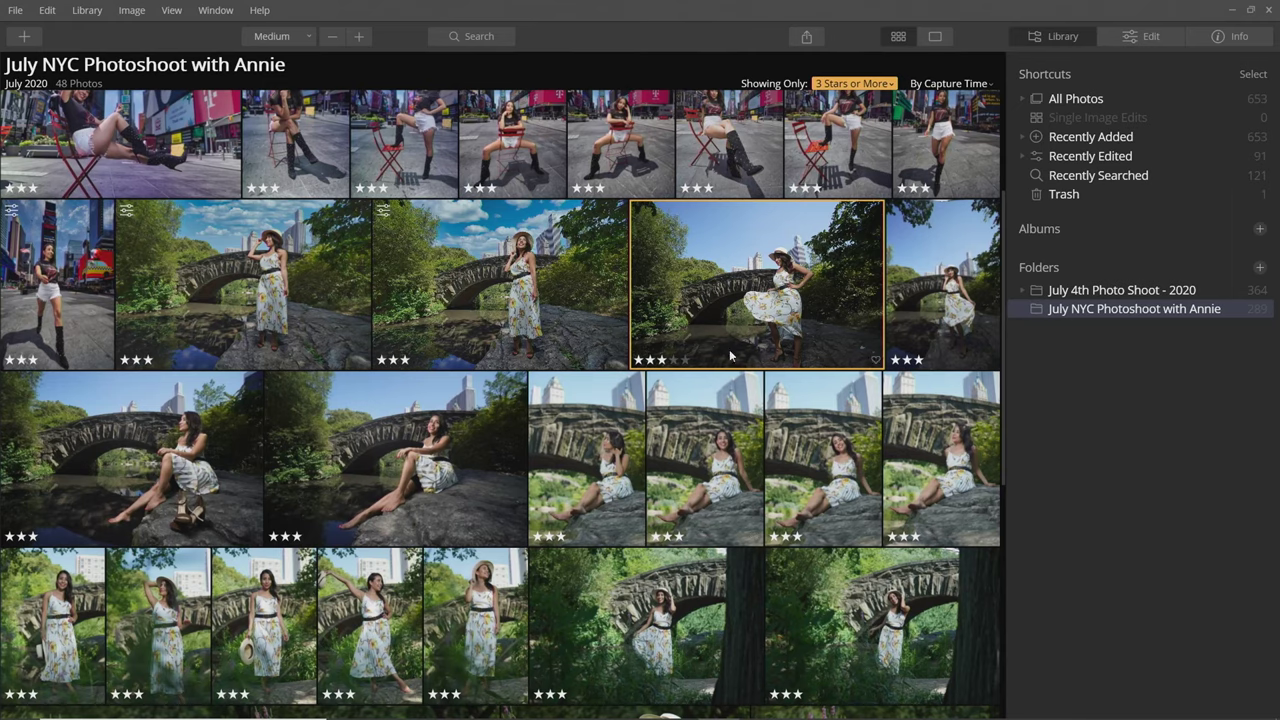